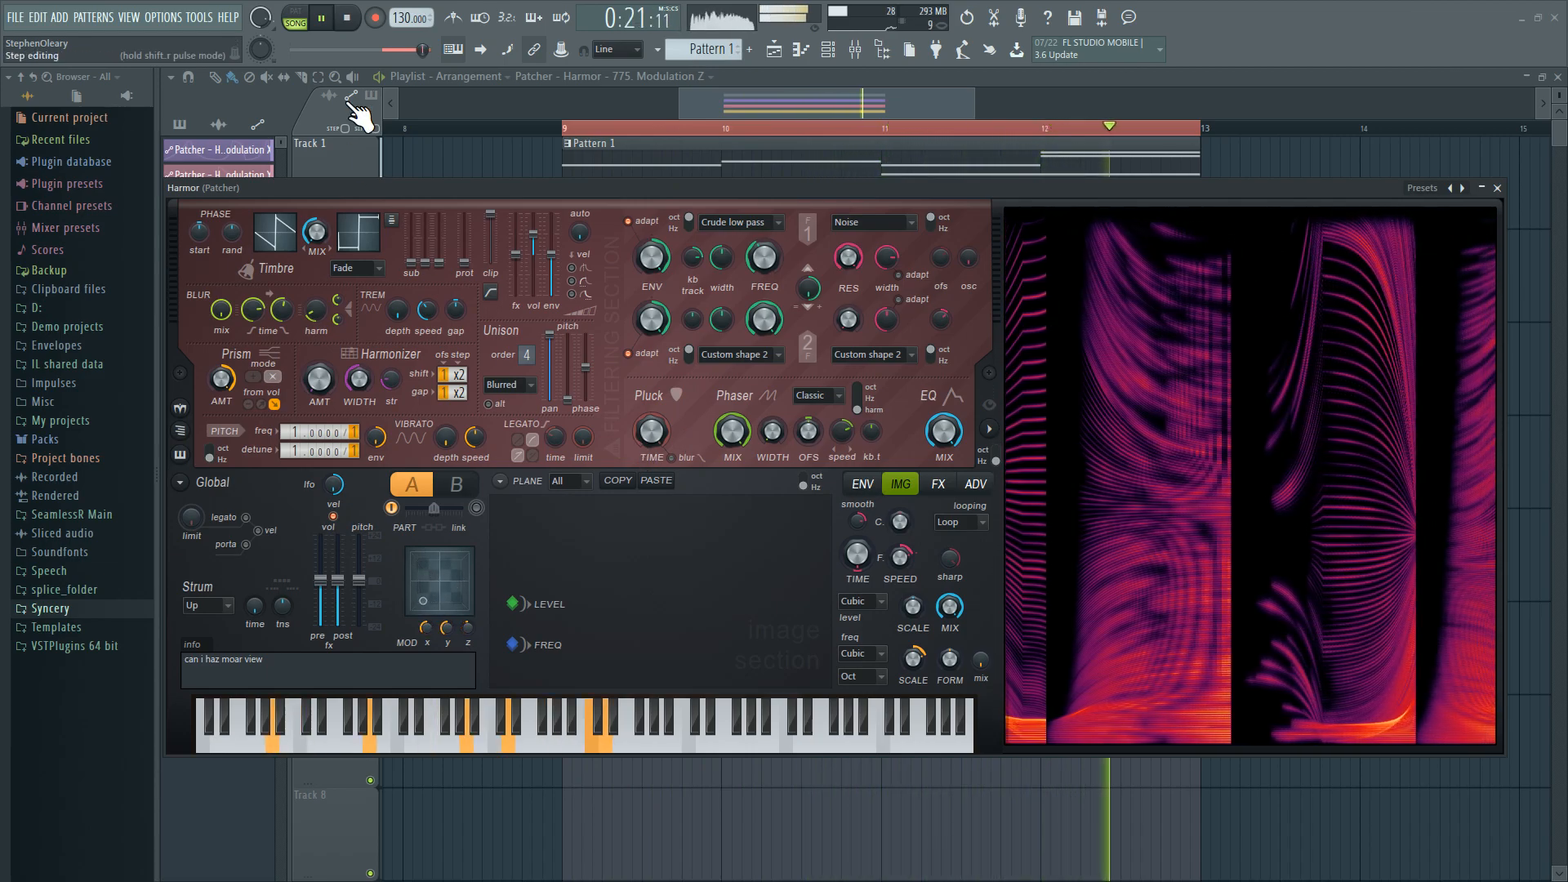
# Step: Stop the playback and show the advanced settings of the finished Harmor patch
pyautogui.click(346, 18)
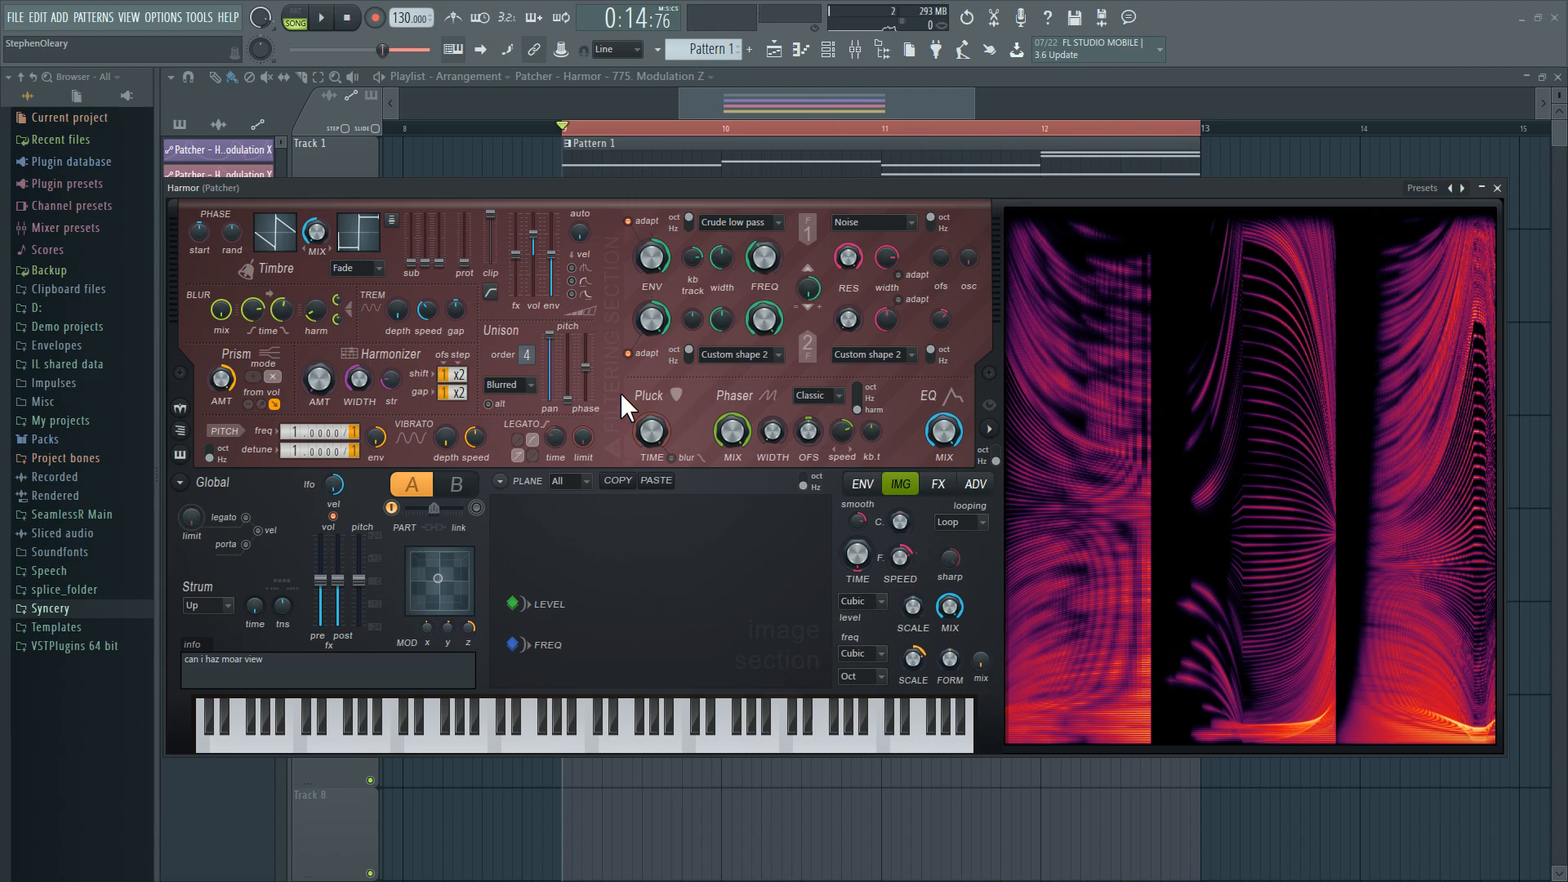
pyautogui.click(976, 483)
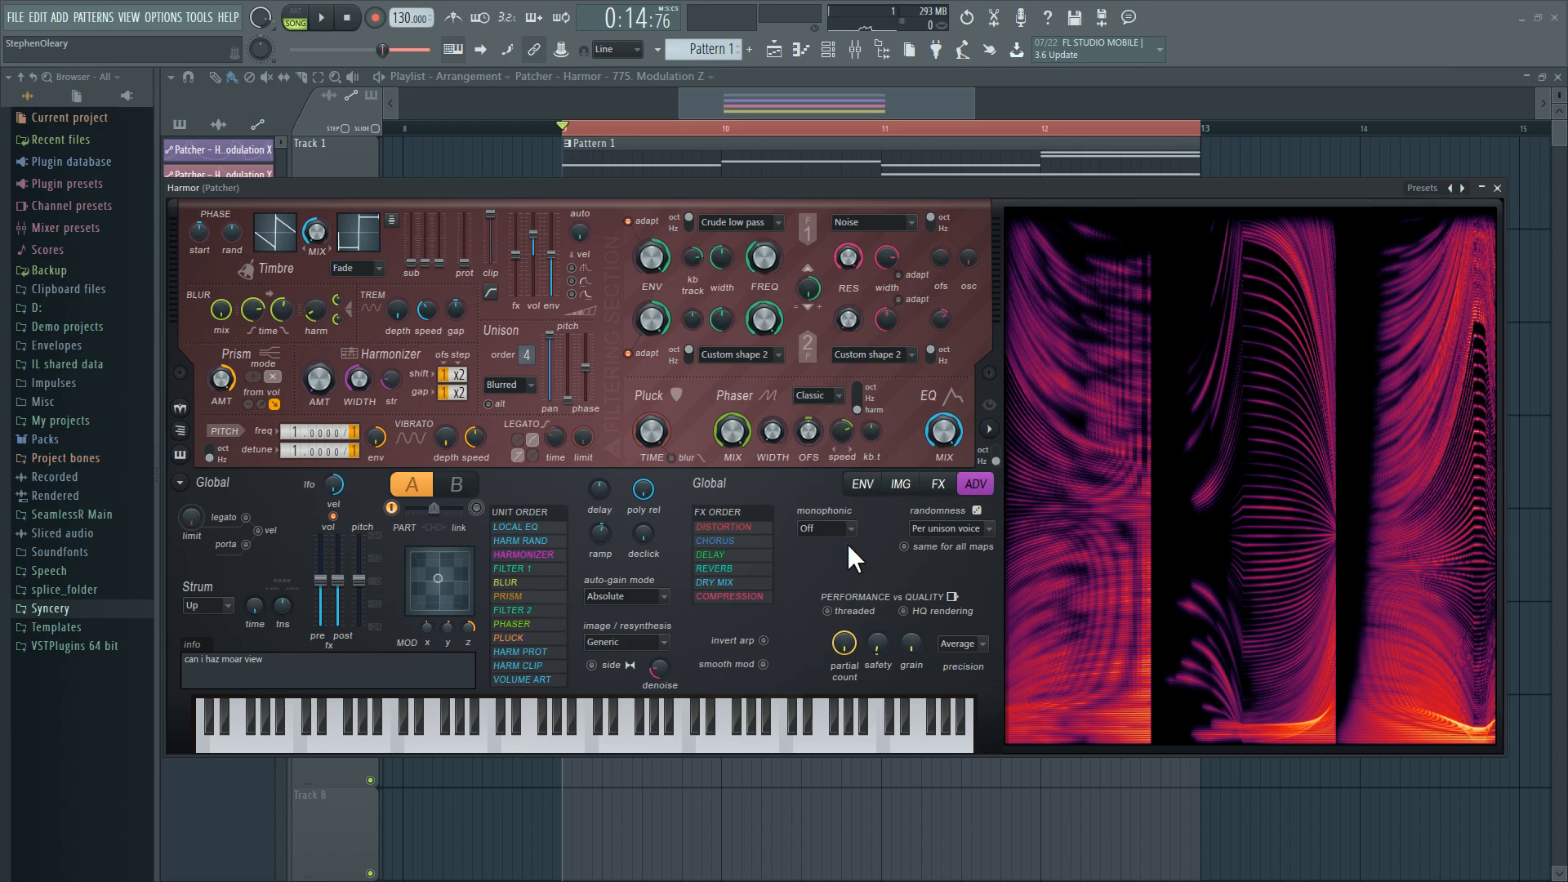
# Step: Add a new Harmor instance to the project and close the finished patch's window
pyautogui.press('F8')
pyautogui.moveTo(704, 330); pyautogui.dragTo(1192, 51)
pyautogui.click(1497, 188)
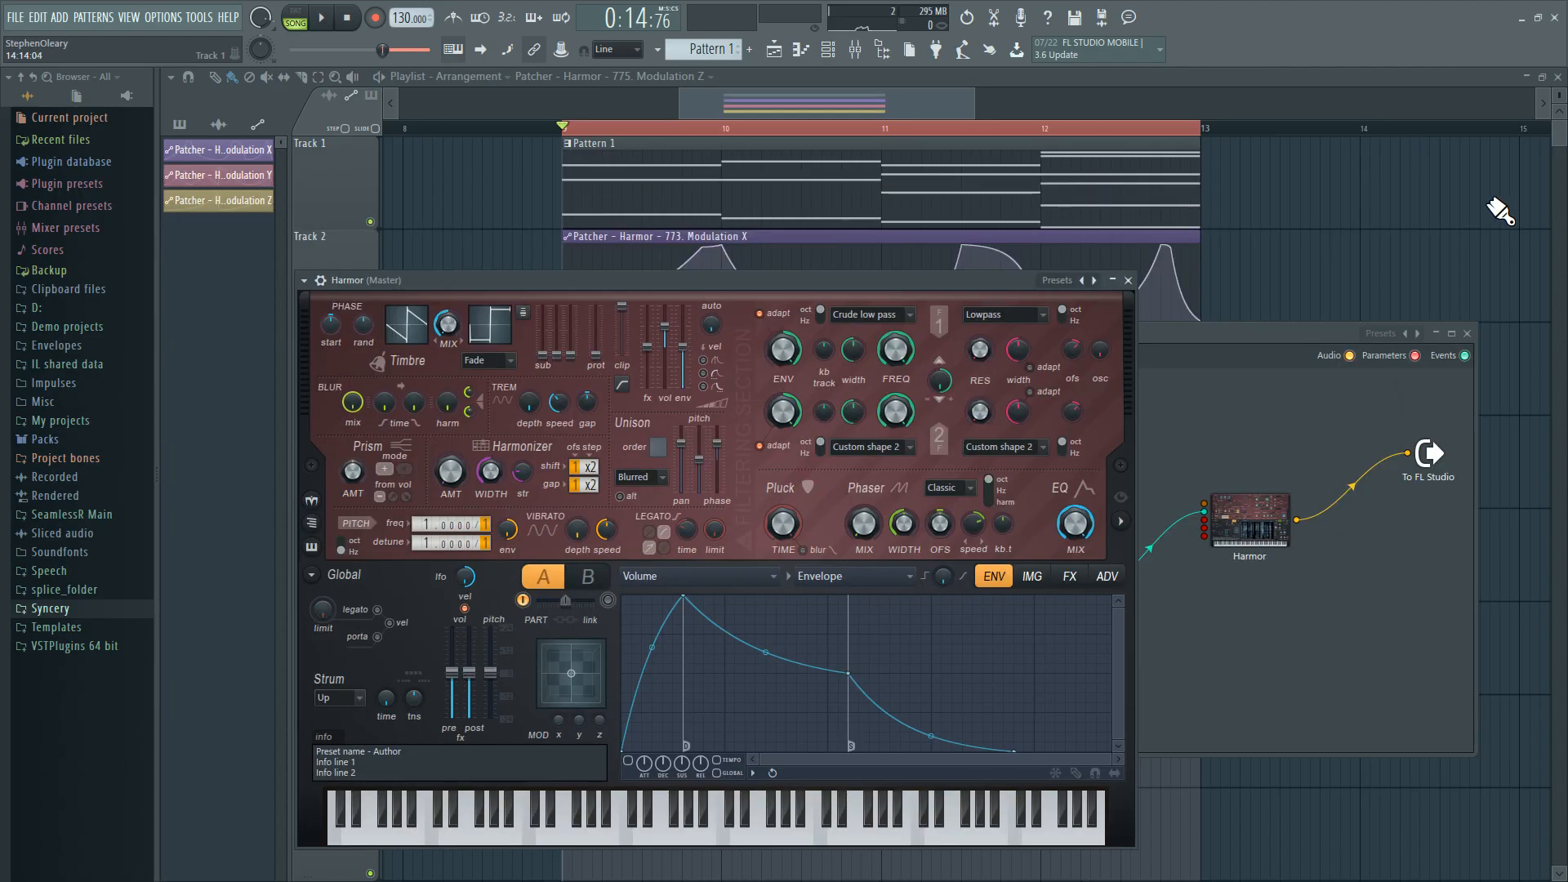
pyautogui.moveTo(731, 282); pyautogui.dragTo(818, 206)
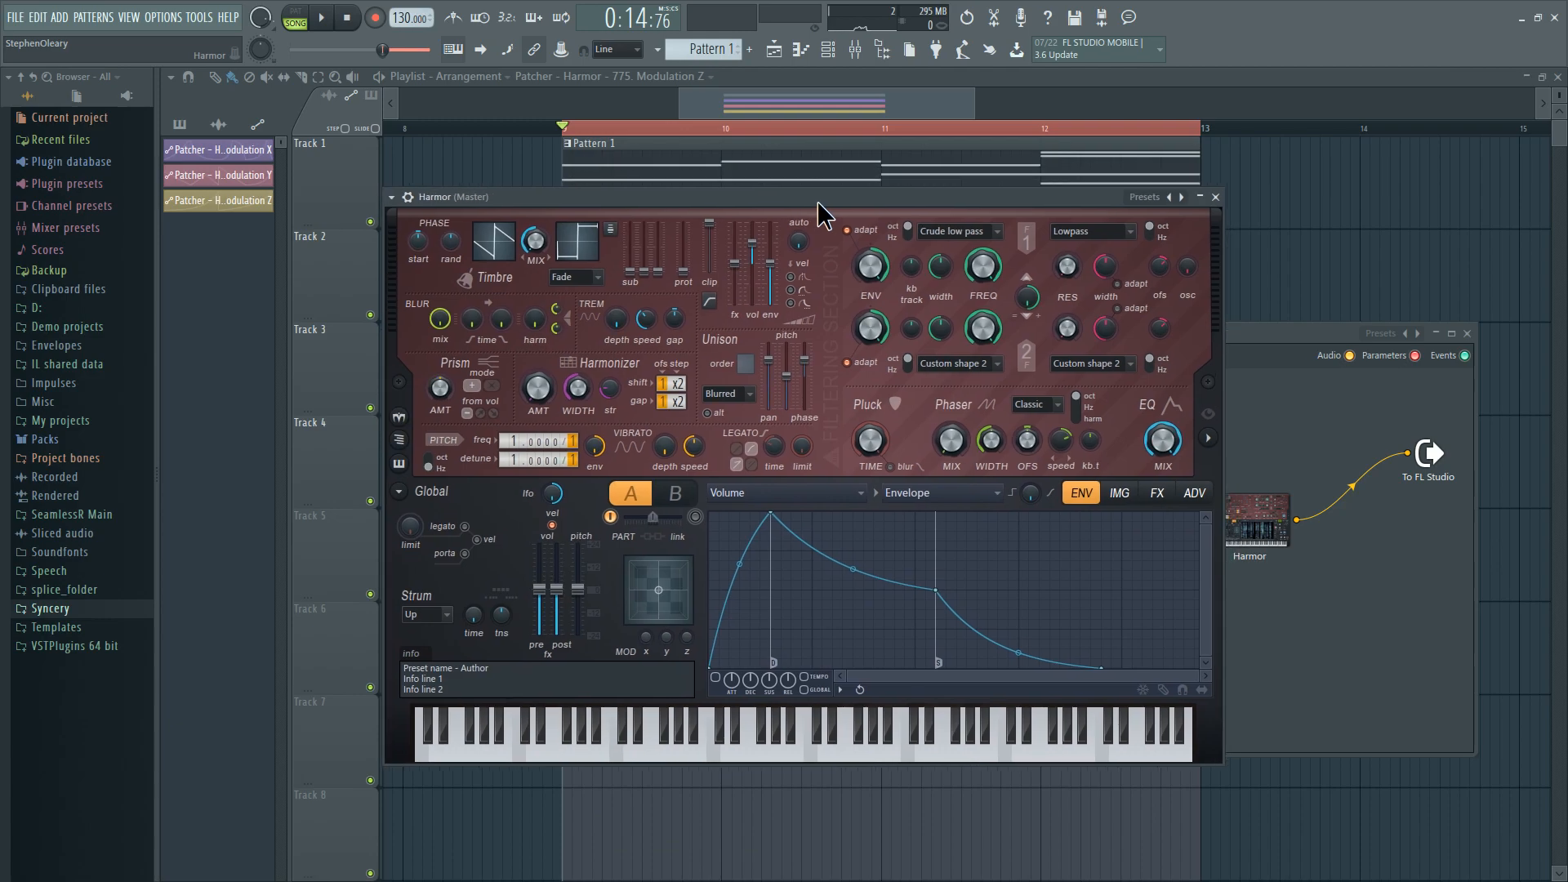
# Step: Review the finished Harmor patch once more and return to the new Harmor window
pyautogui.click(1275, 529)
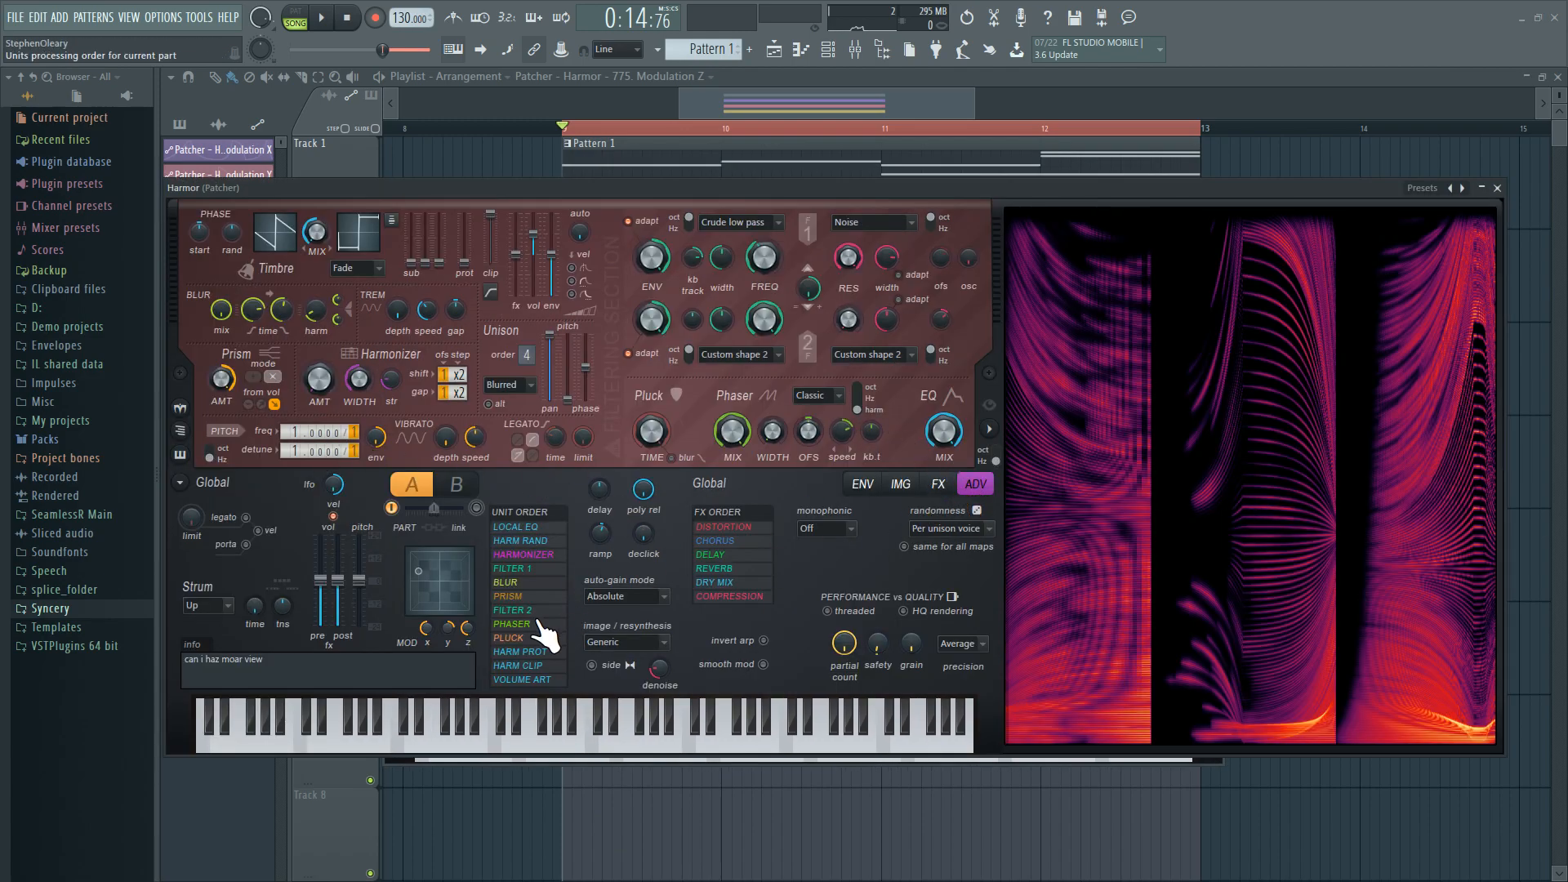
pyautogui.click(1482, 188)
pyautogui.click(924, 206)
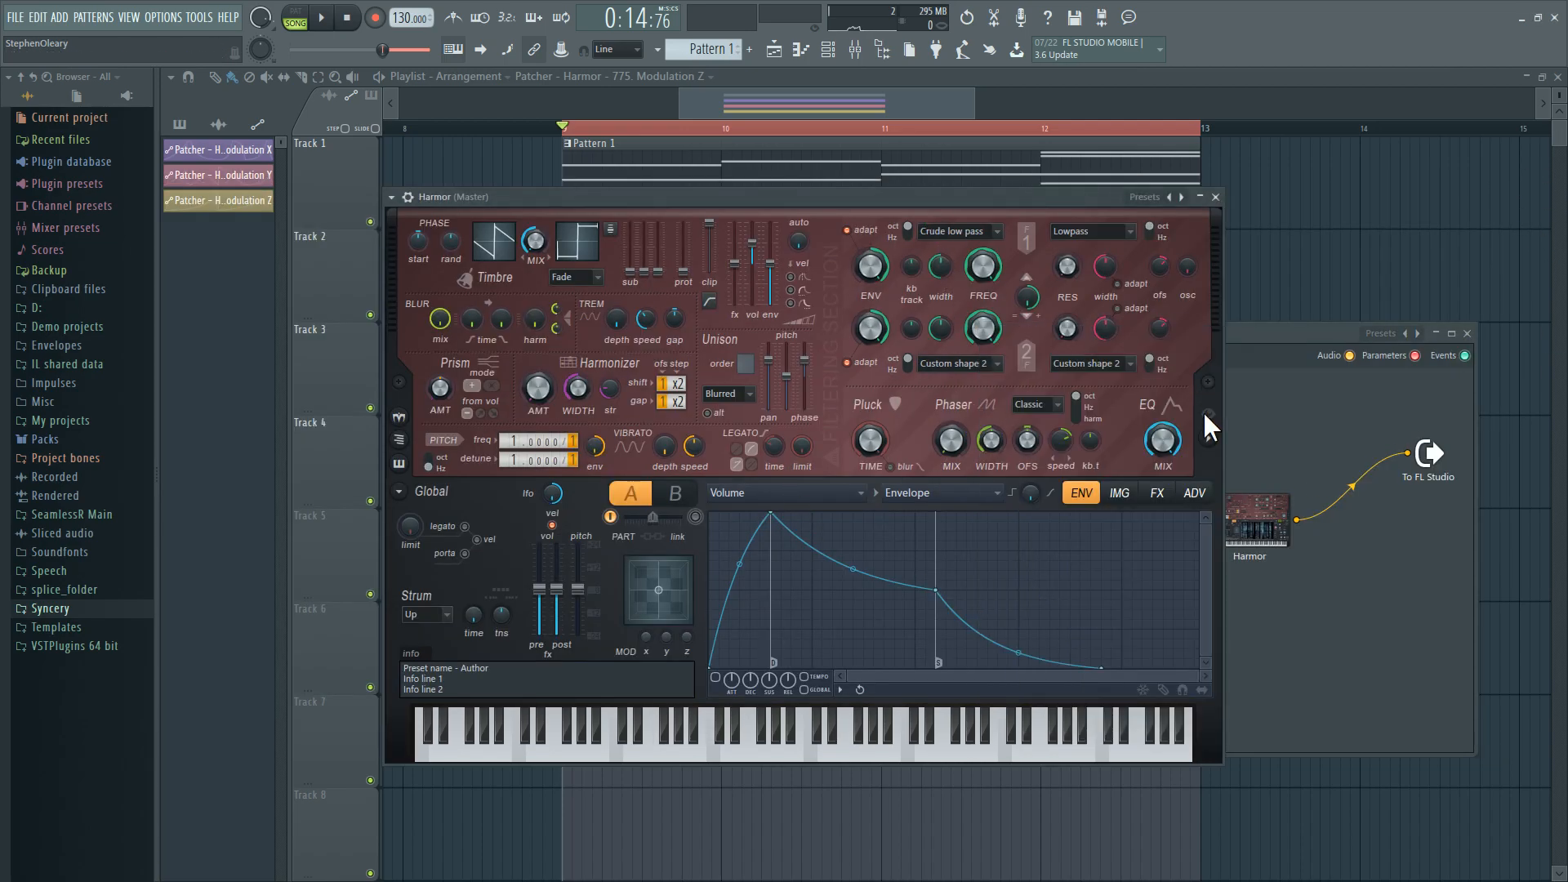
# Step: Show the spectral display section of the new Harmor instance
pyautogui.click(1208, 440)
pyautogui.click(1209, 440)
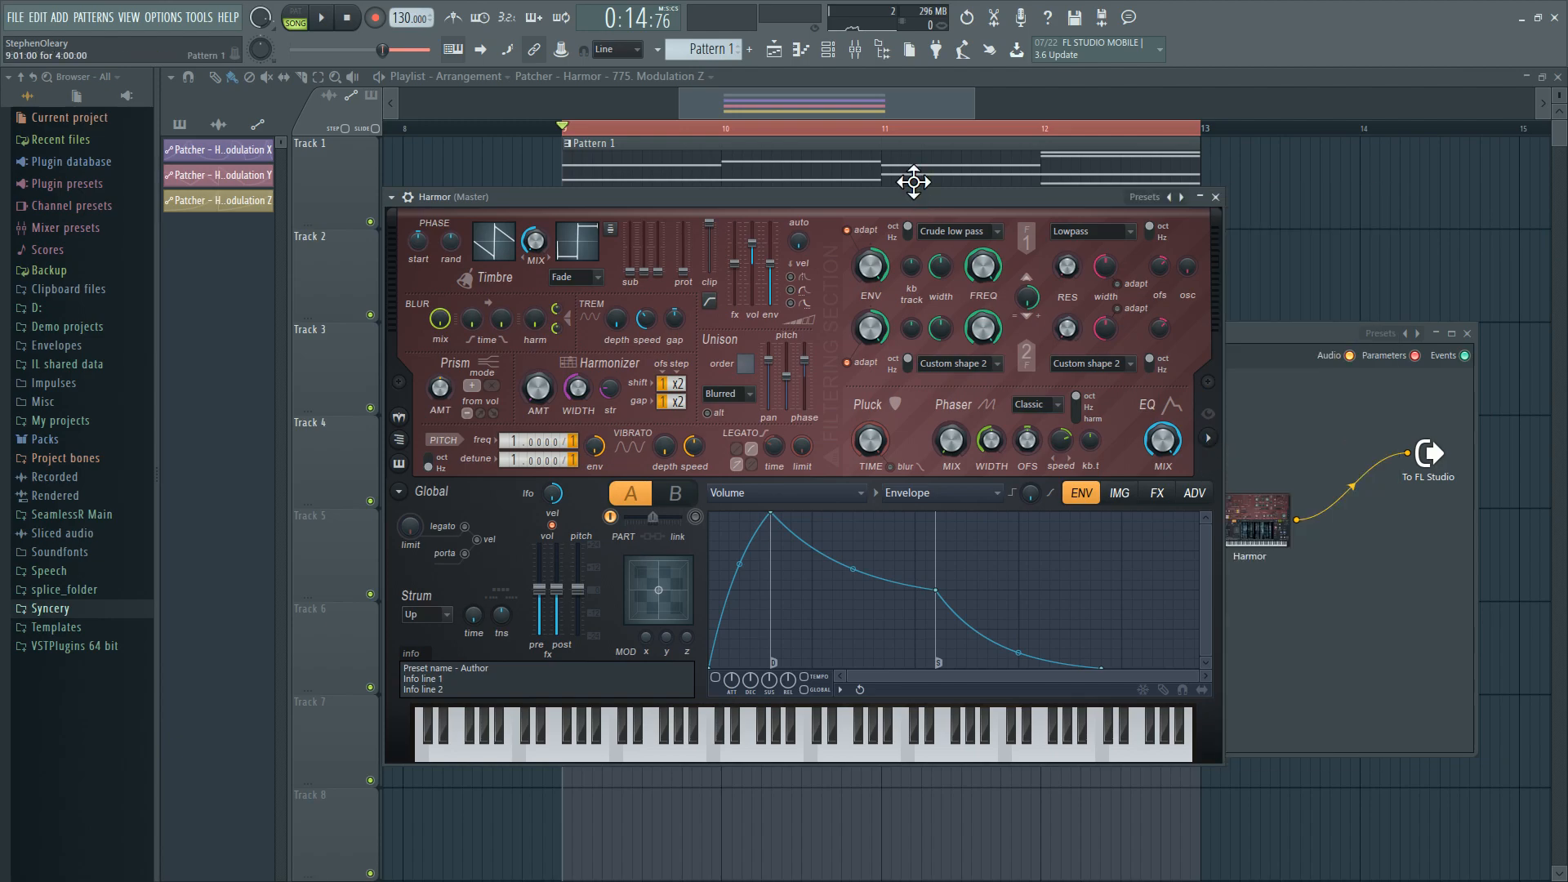
pyautogui.click(1167, 434)
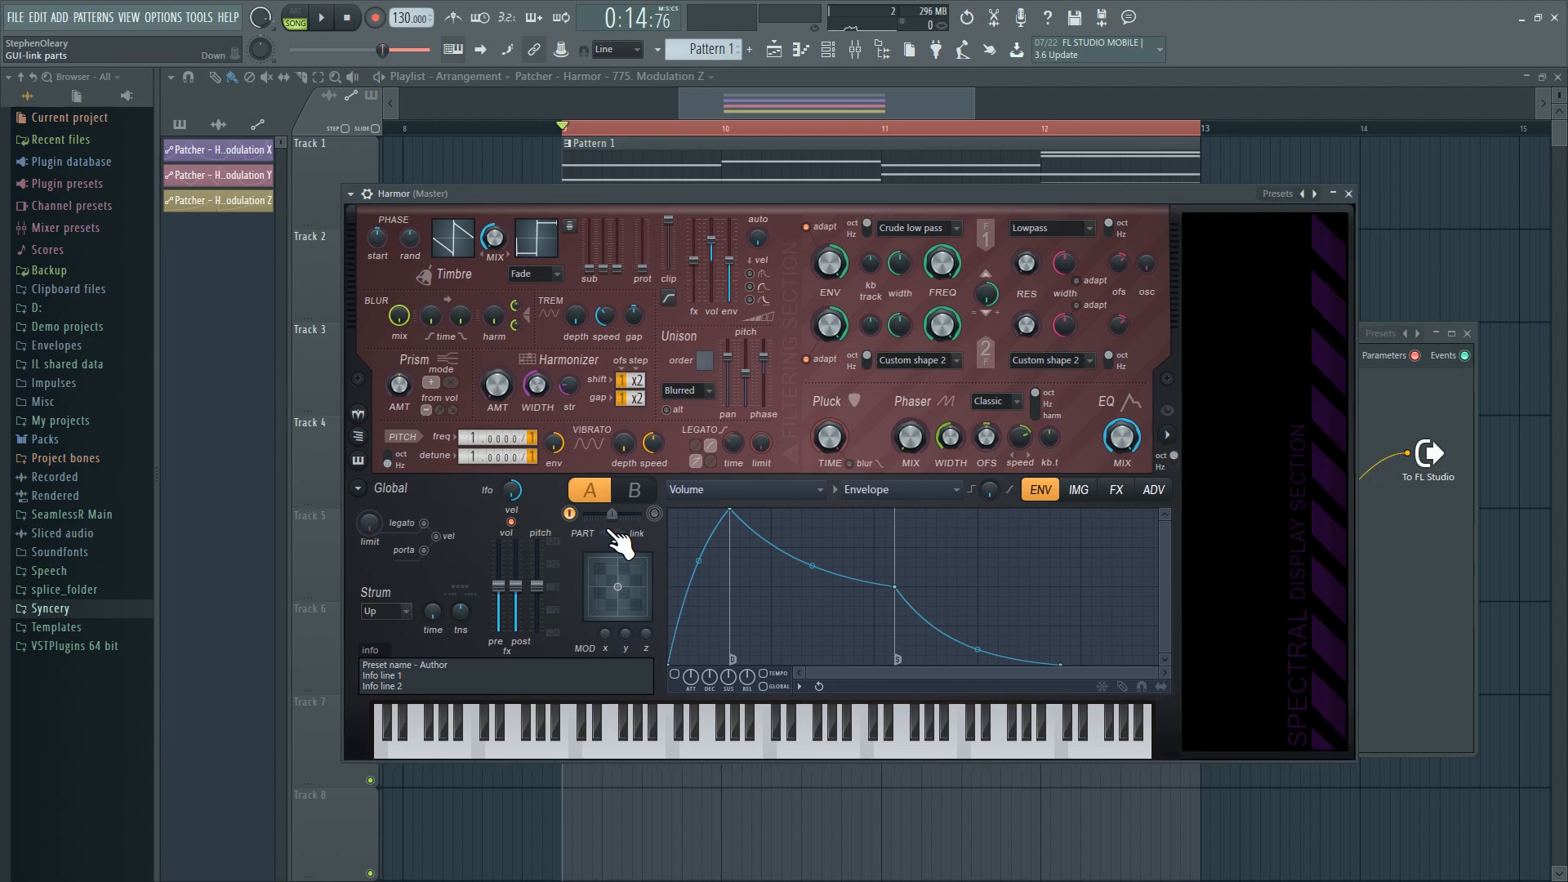
# Step: Replace the preset info text with "can i haz moar view" to widen the spectral display, and reposition the Harmor window
pyautogui.click(414, 688)
pyautogui.press('BackSpace')
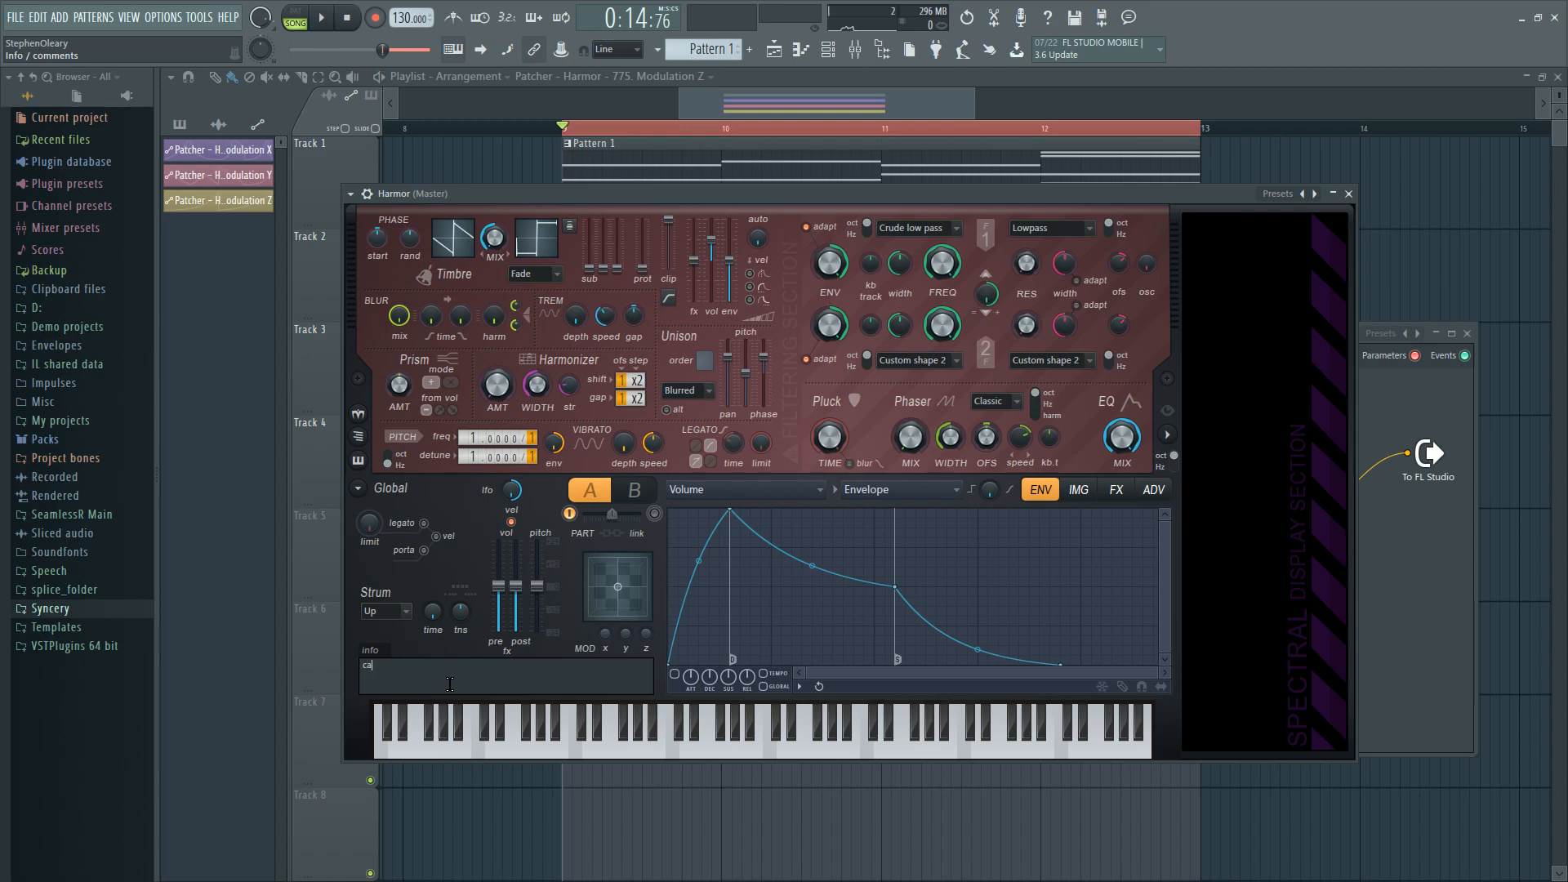
pyautogui.write('can i haz moar viewe')
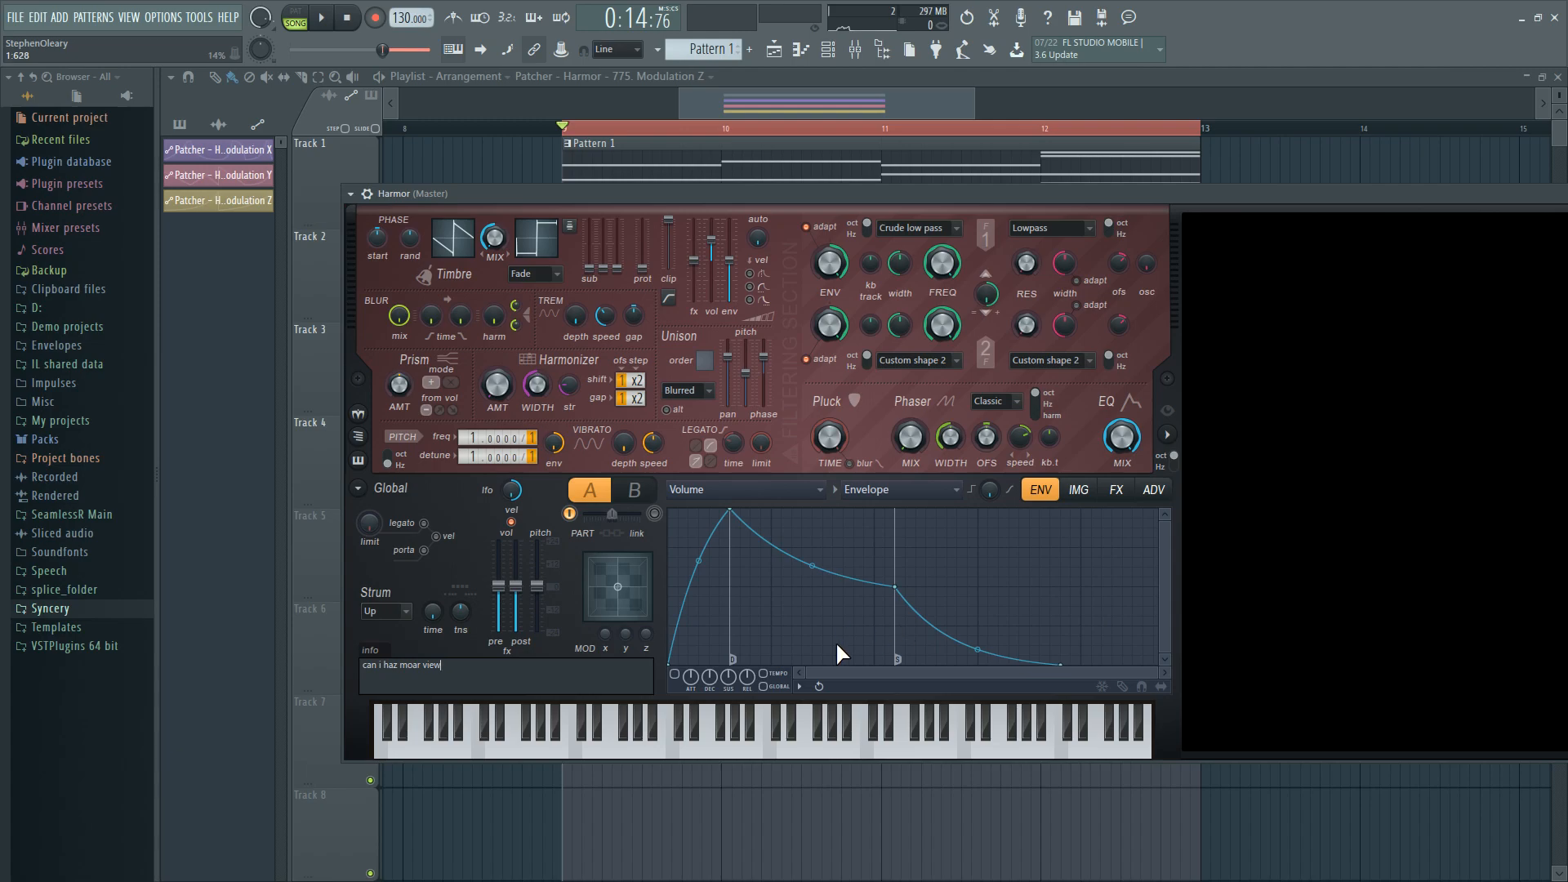
pyautogui.moveTo(762, 194); pyautogui.dragTo(610, 142)
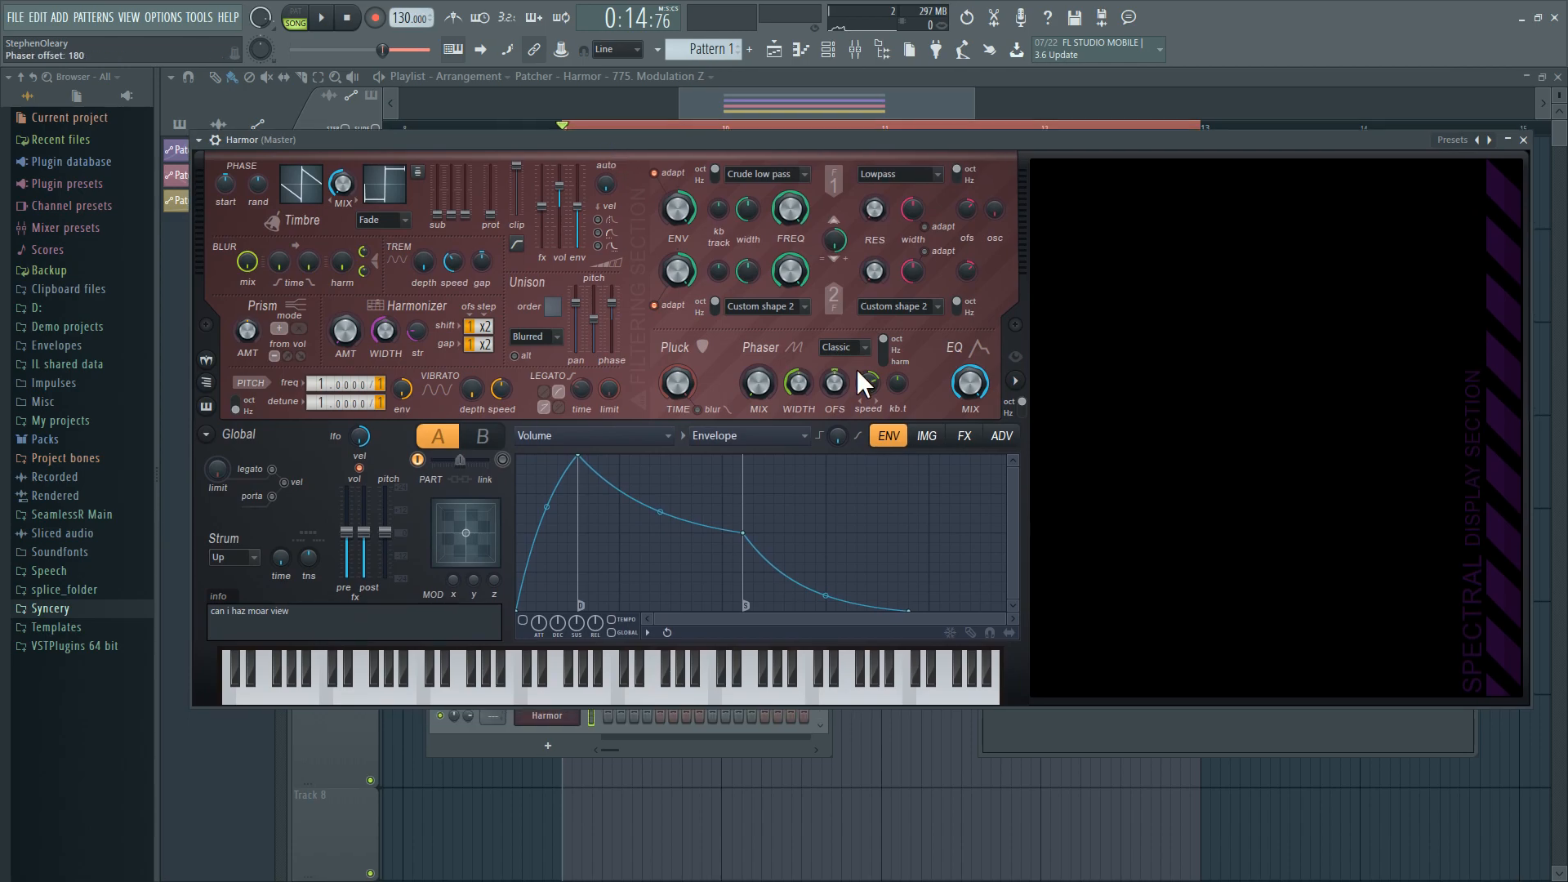
# Step: Audition a note, set filter 1's resonance type to Noise and raise its noise amount to about 35%
pyautogui.press('v')
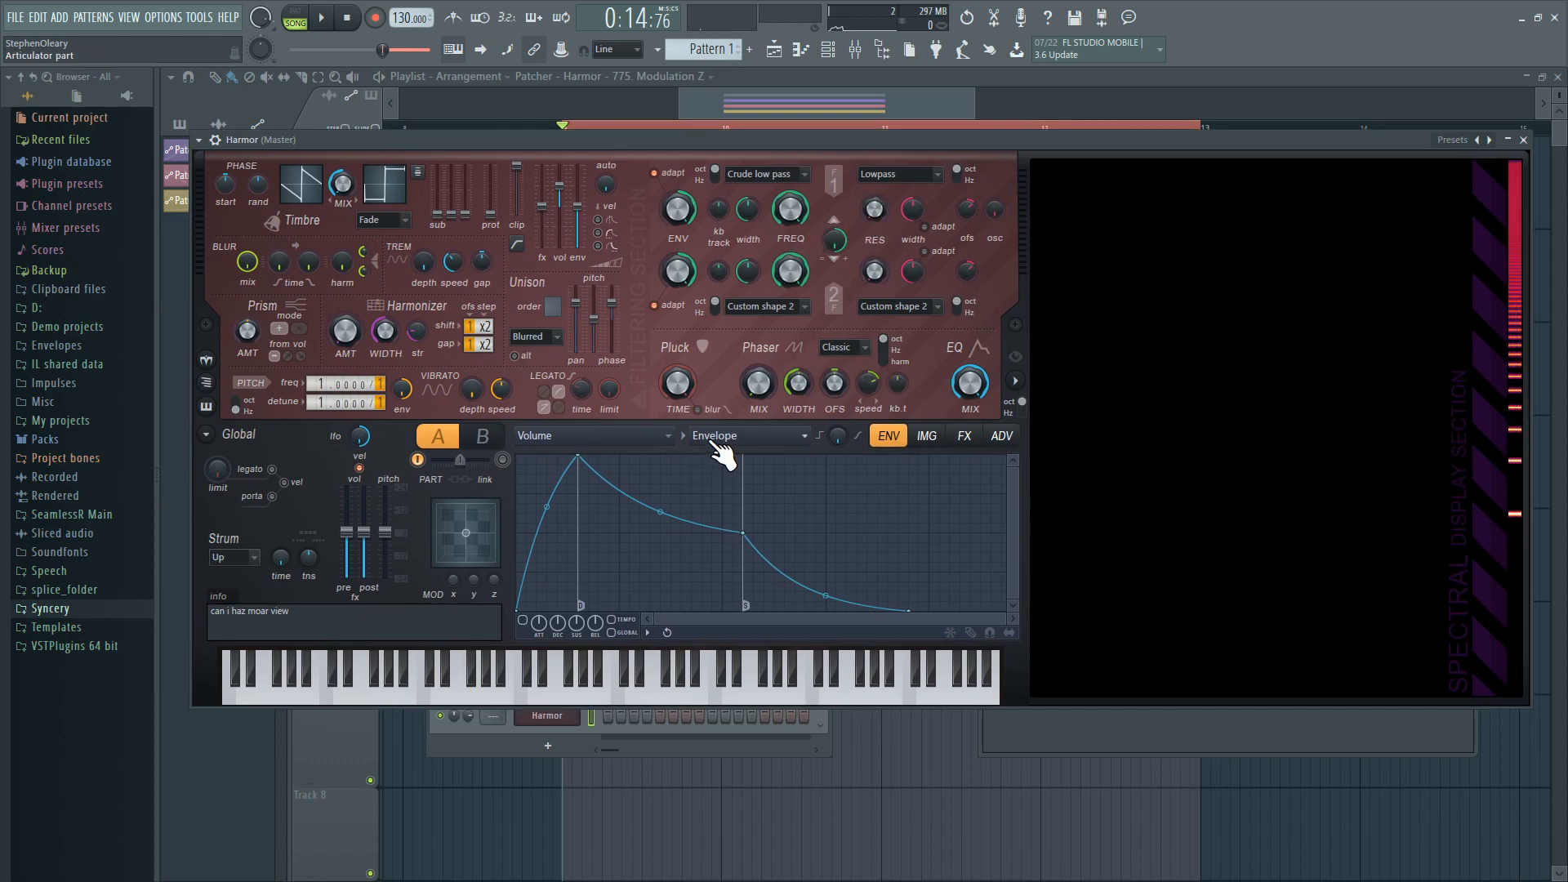
pyautogui.click(904, 170)
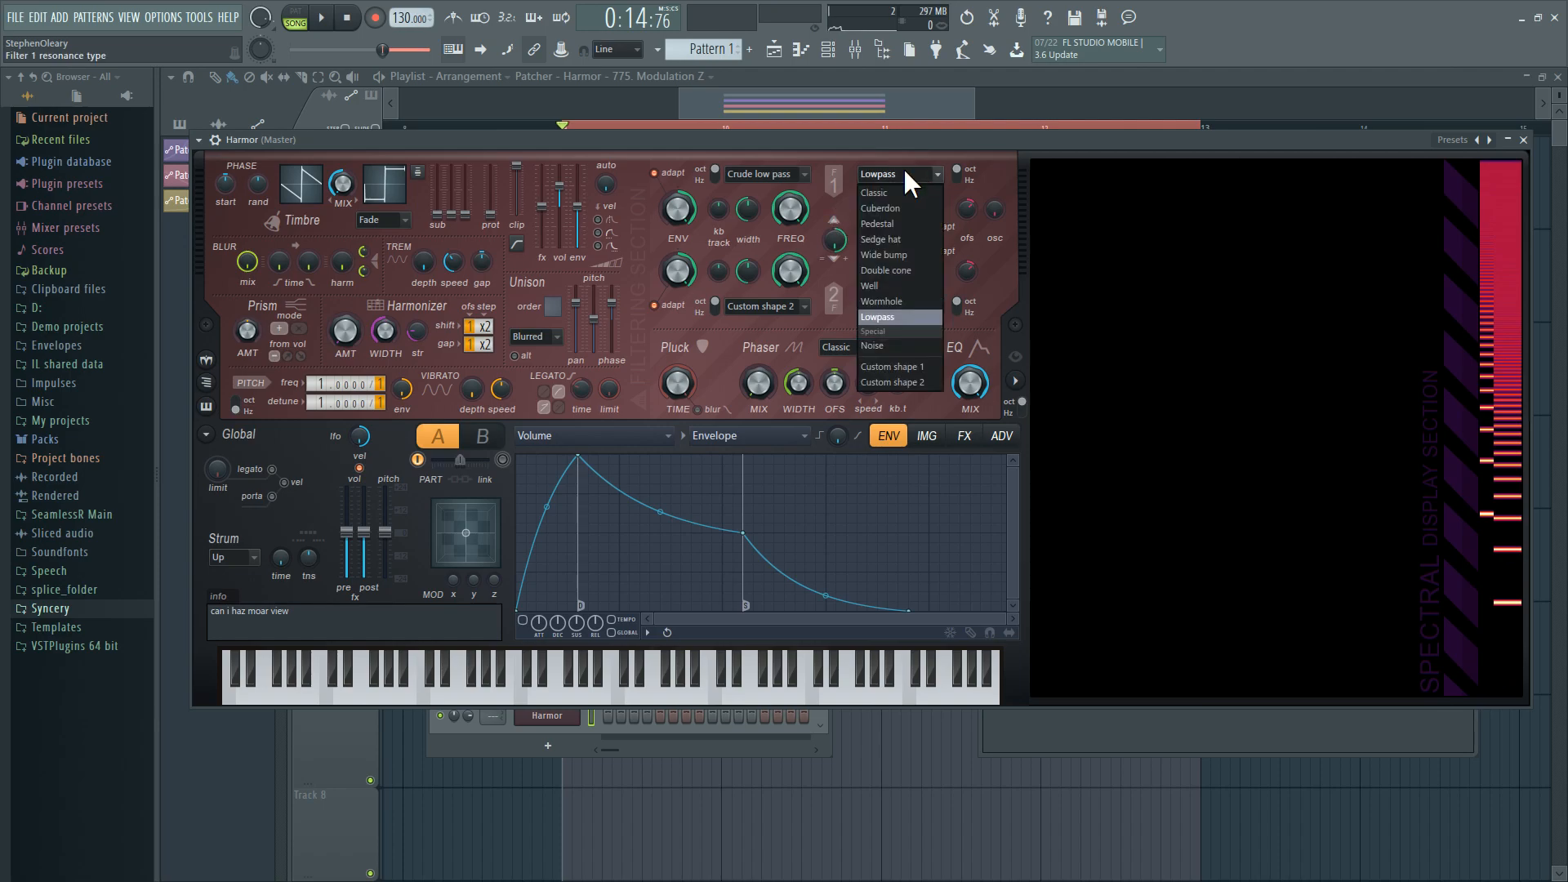
pyautogui.click(931, 347)
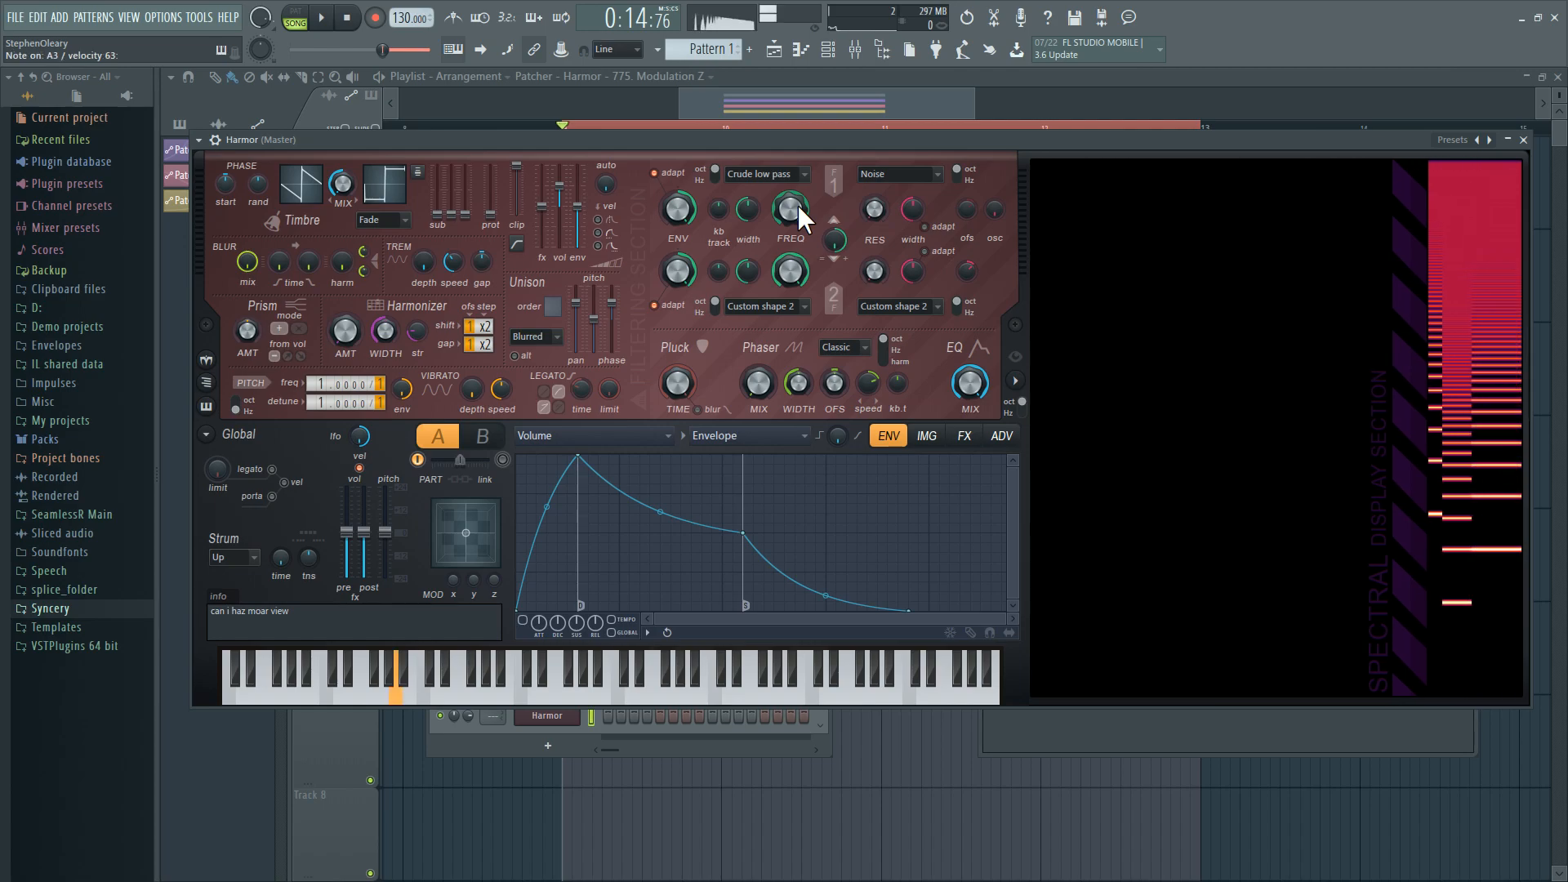
pyautogui.moveTo(876, 212); pyautogui.dragTo(876, 185)
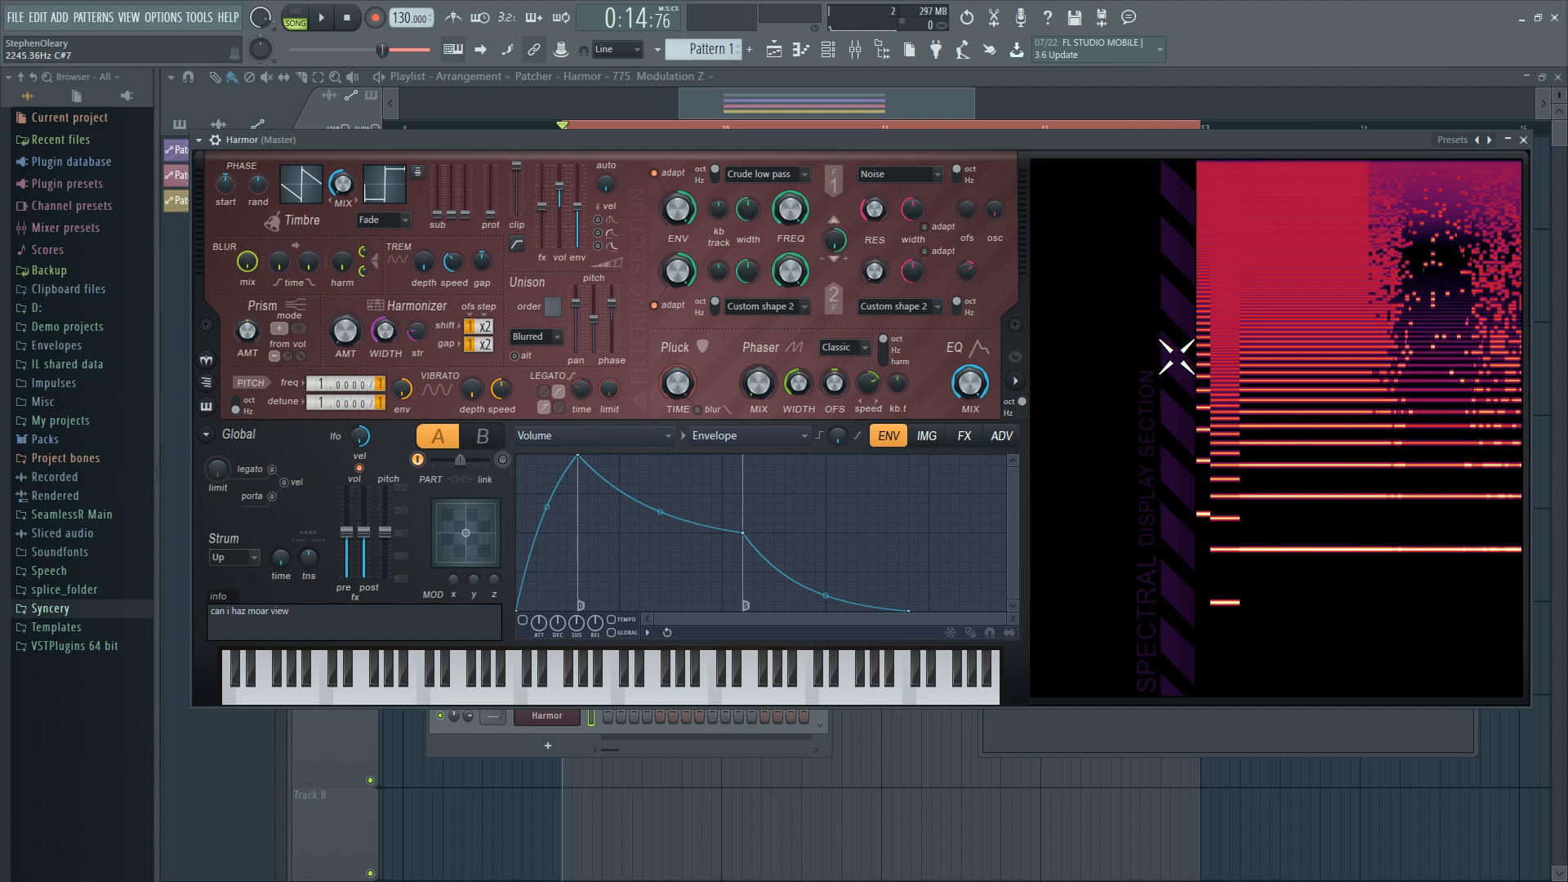
# Step: Flatten the Filter 1 resonance mask to full level by raising its start and end points to the maximum
pyautogui.click(639, 433)
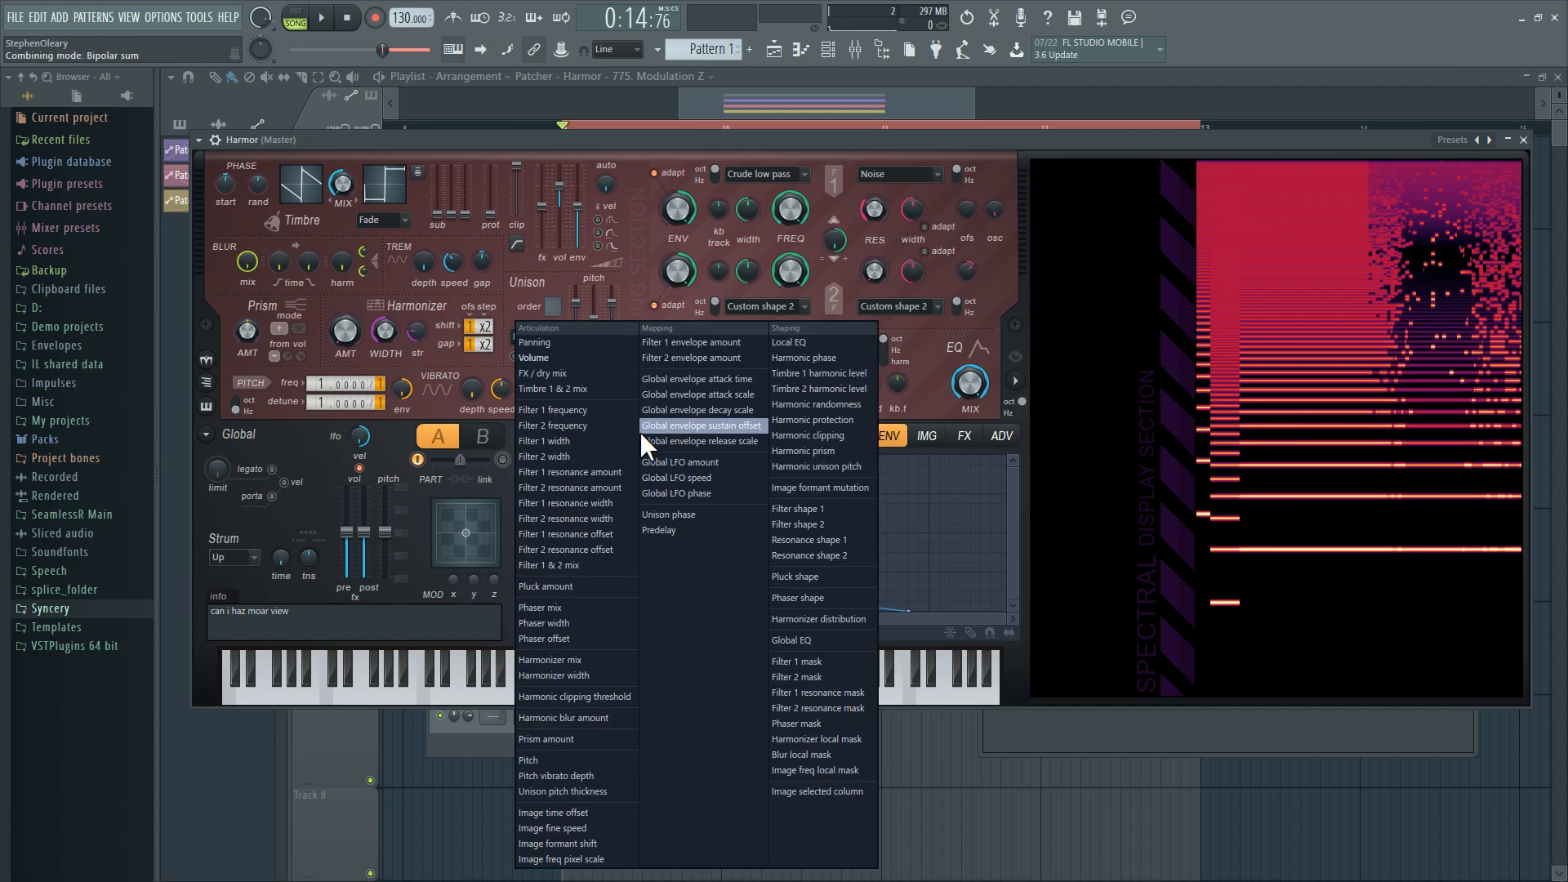
pyautogui.click(830, 696)
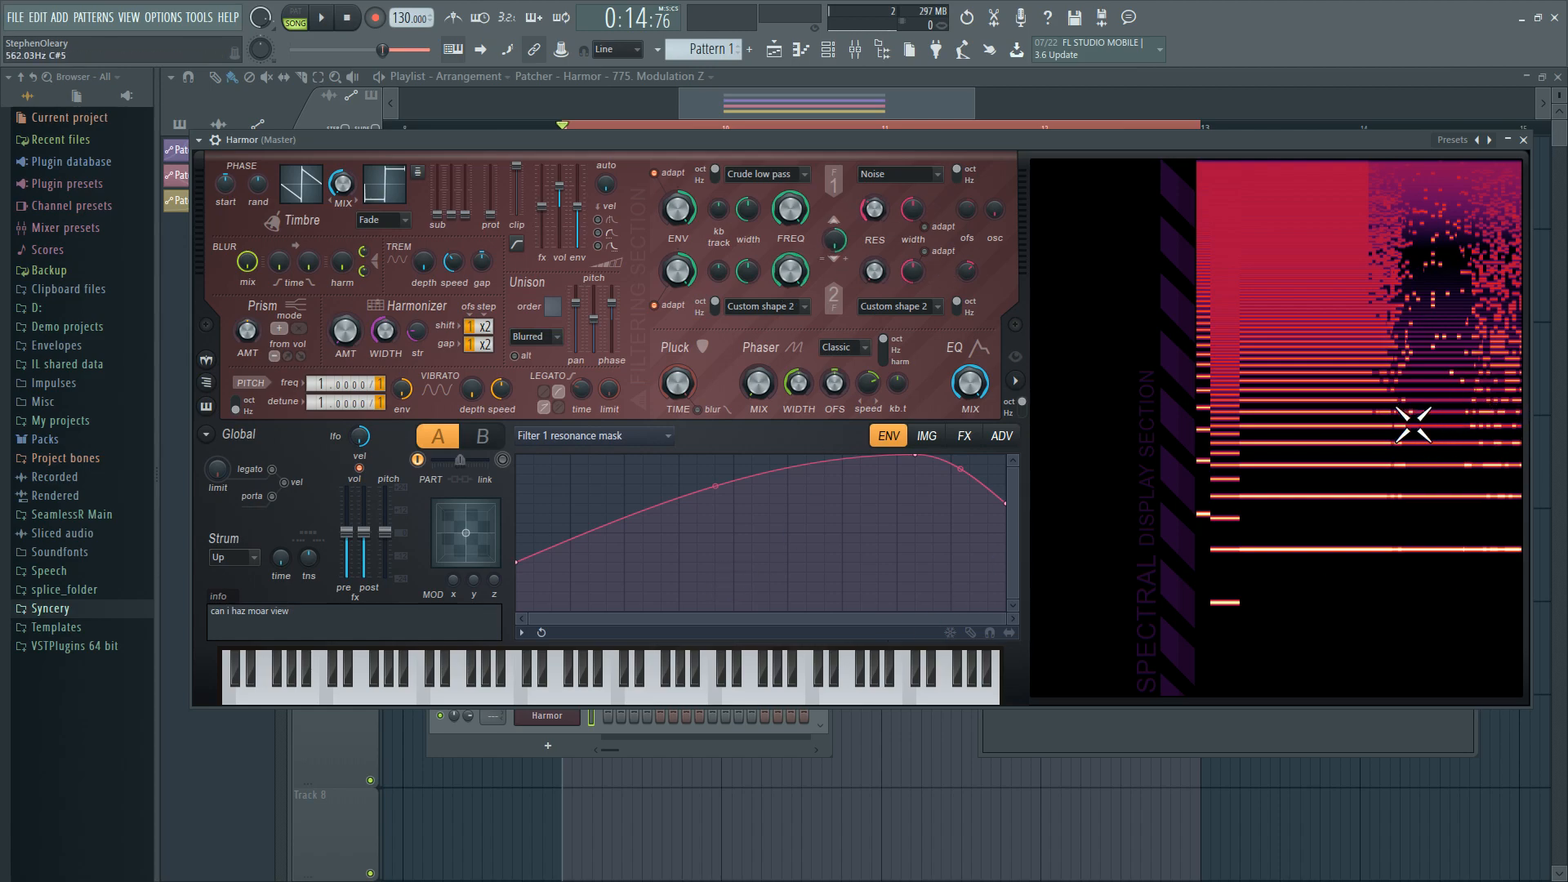
pyautogui.moveTo(517, 562); pyautogui.dragTo(520, 447)
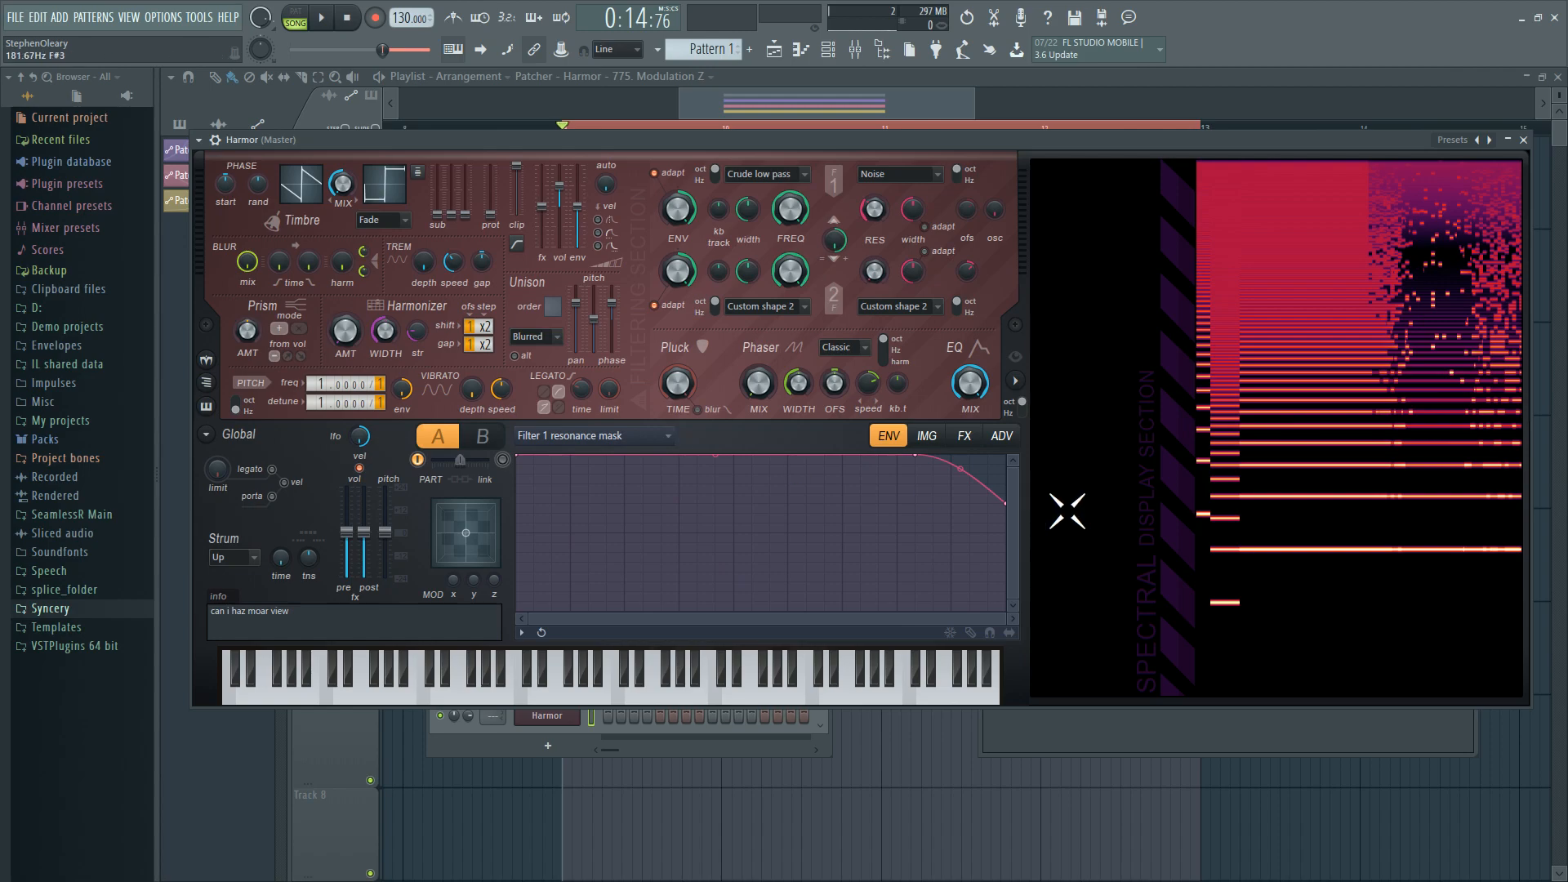
pyautogui.moveTo(1006, 503); pyautogui.dragTo(1005, 451)
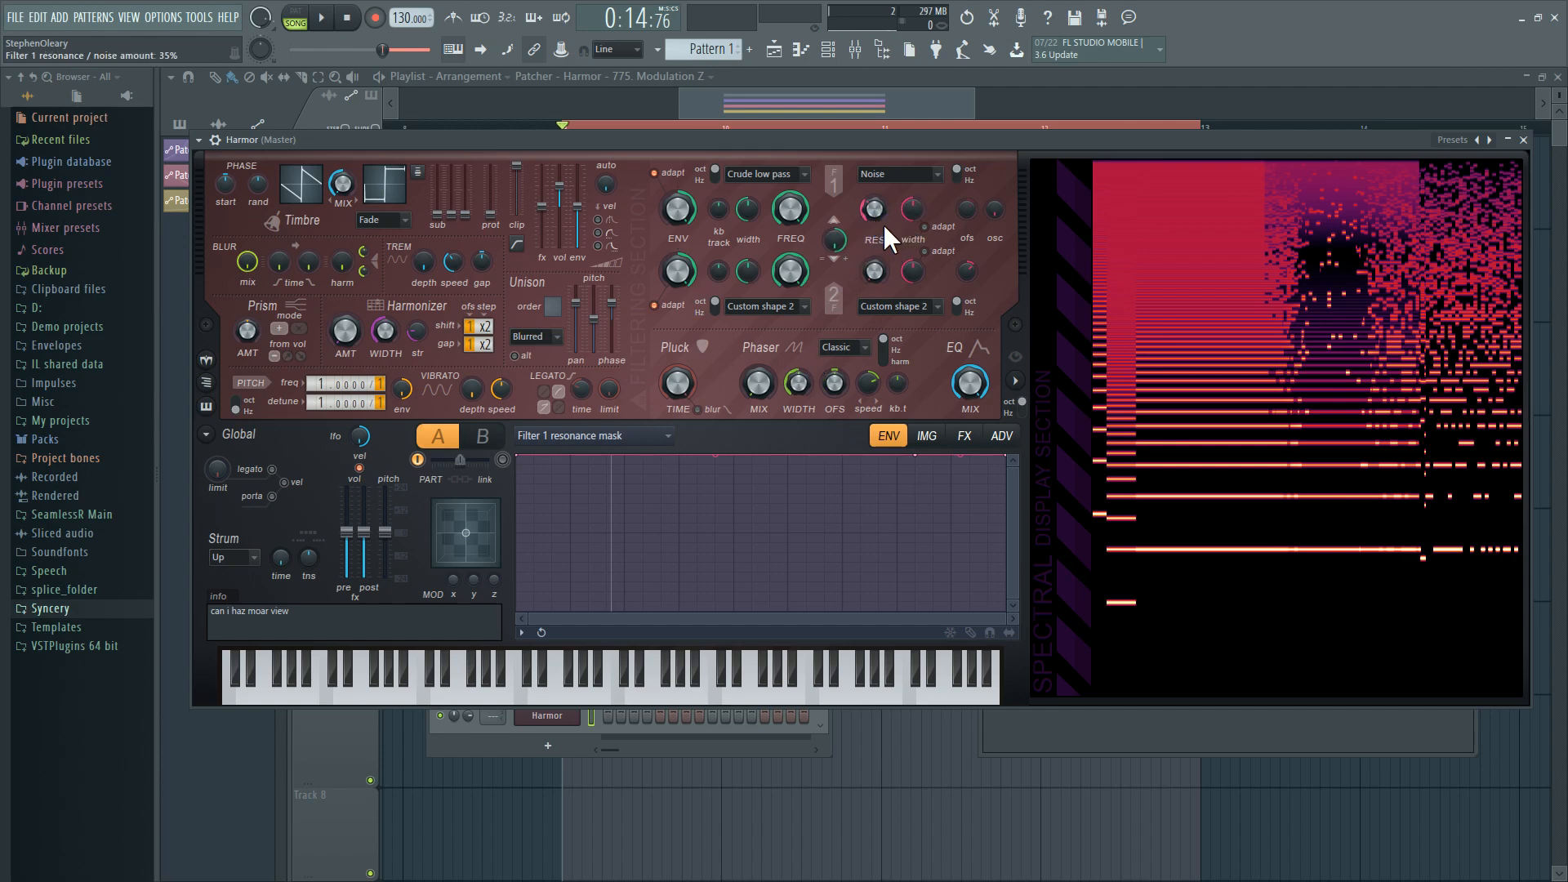
# Step: Raise filter 1's noise amount further and increase its resonance width
pyautogui.moveTo(875, 212); pyautogui.dragTo(875, 178)
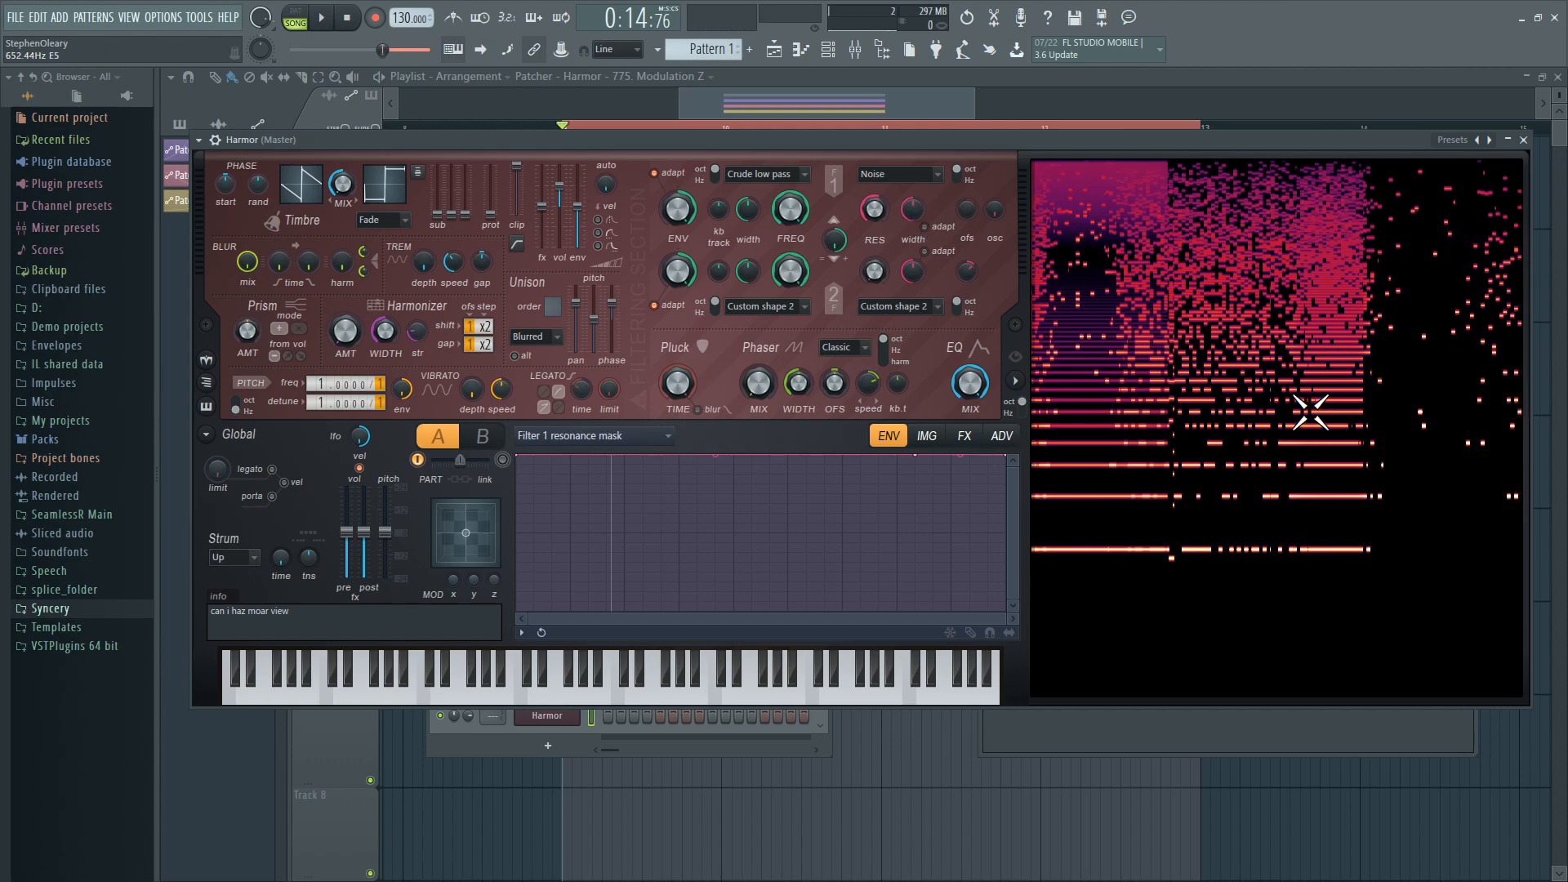
pyautogui.moveTo(904, 204); pyautogui.dragTo(905, 176)
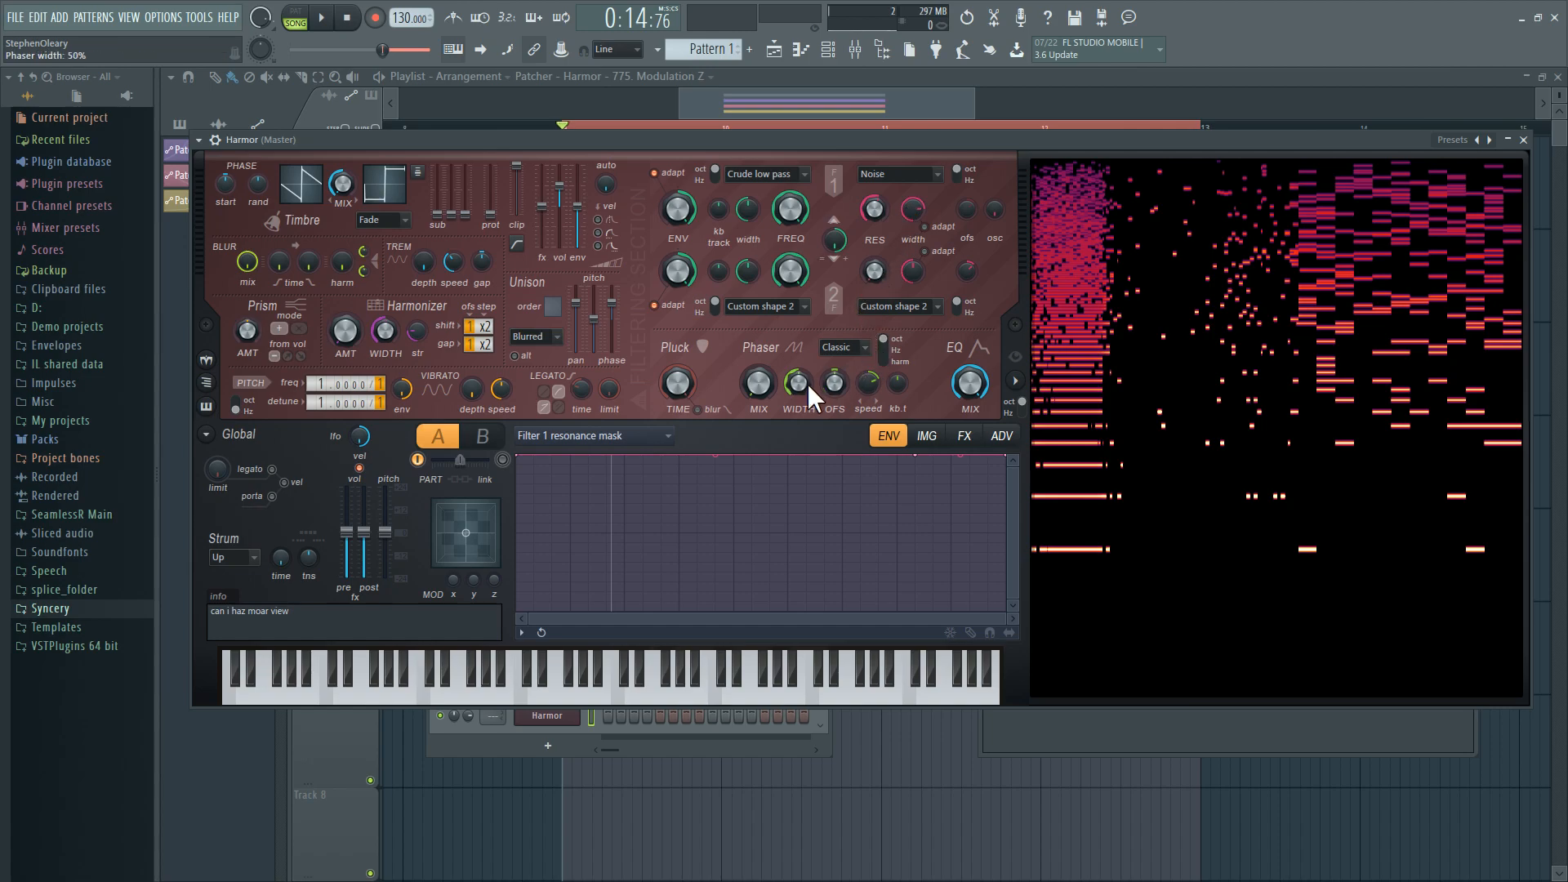
# Step: Set the unison order to 2 with a lower unison phase, and set the randomness to Per unison voice
pyautogui.moveTo(548, 308); pyautogui.dragTo(594, 535)
pyautogui.moveTo(612, 304); pyautogui.dragTo(612, 320)
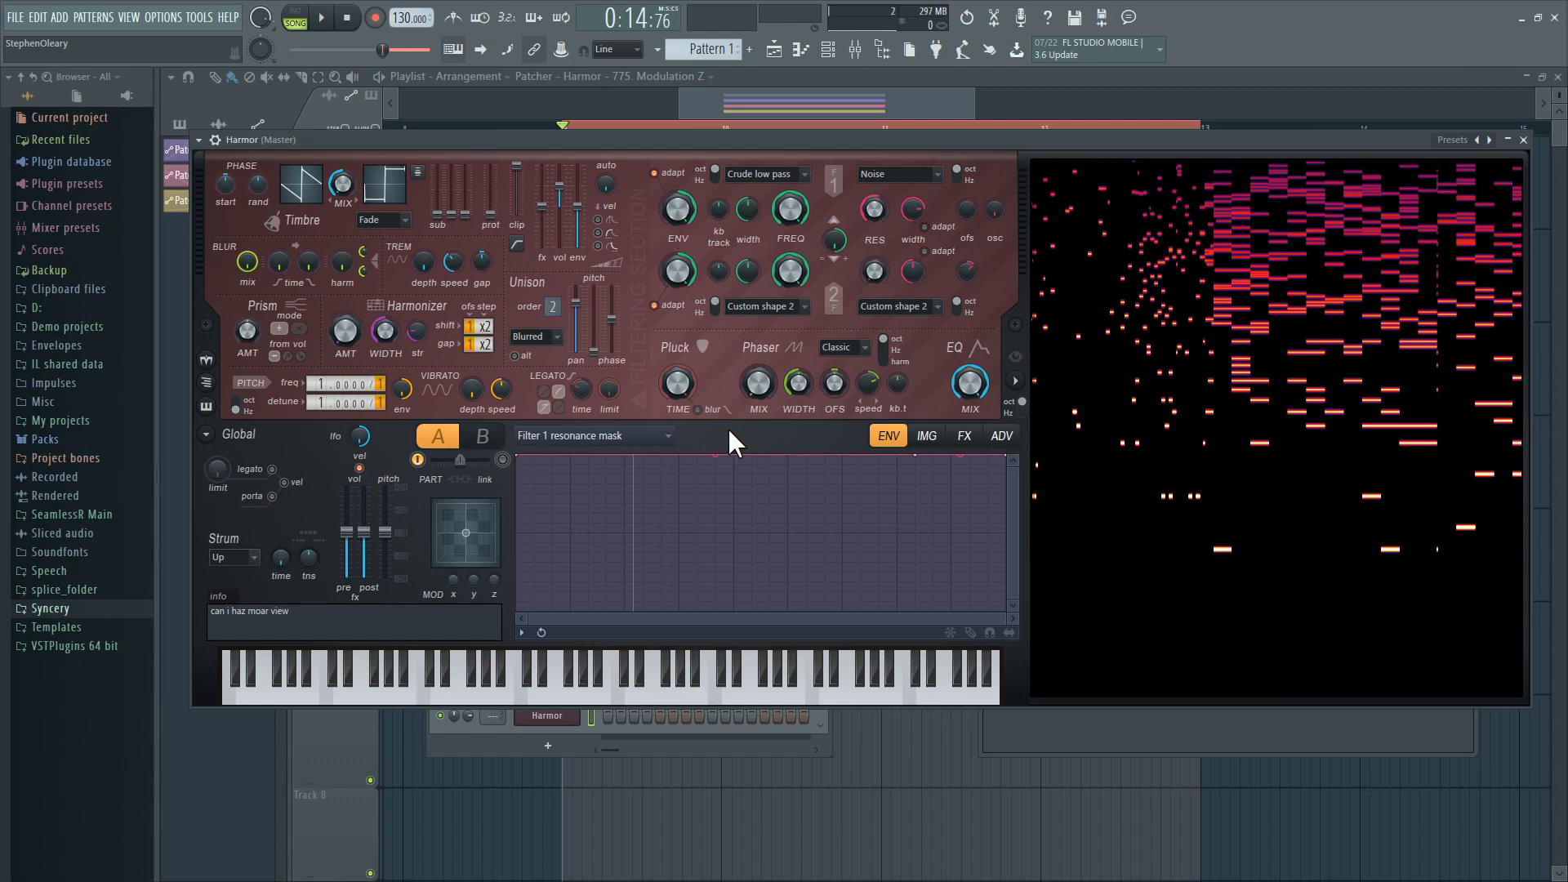
pyautogui.click(1011, 436)
pyautogui.click(1011, 481)
pyautogui.click(980, 549)
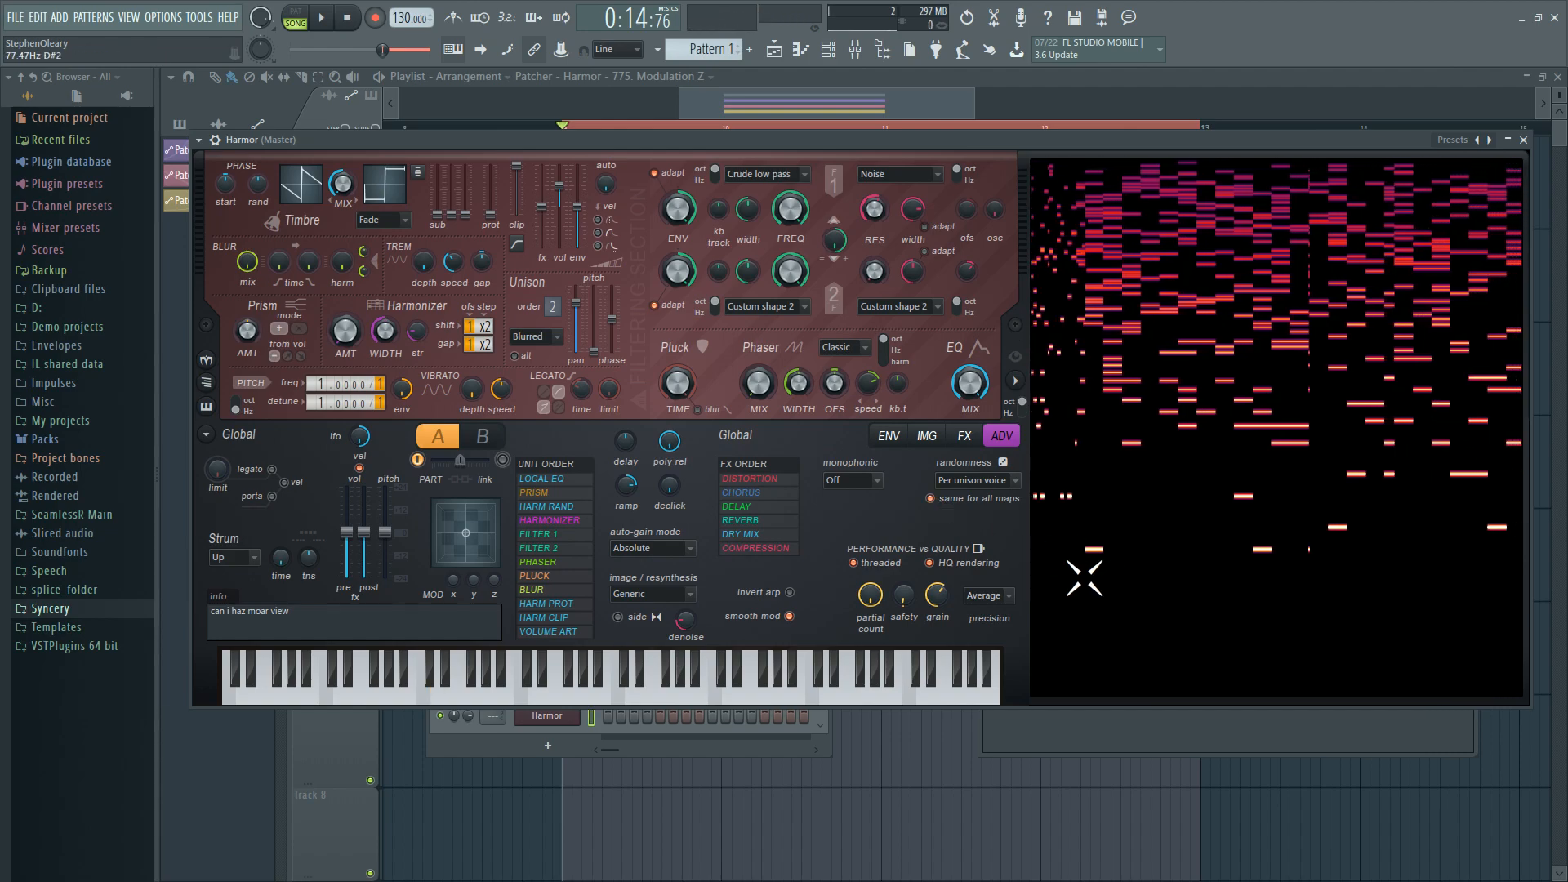
# Step: Switch the unison order off and fine-tune filter 1's resonance width
pyautogui.click(899, 435)
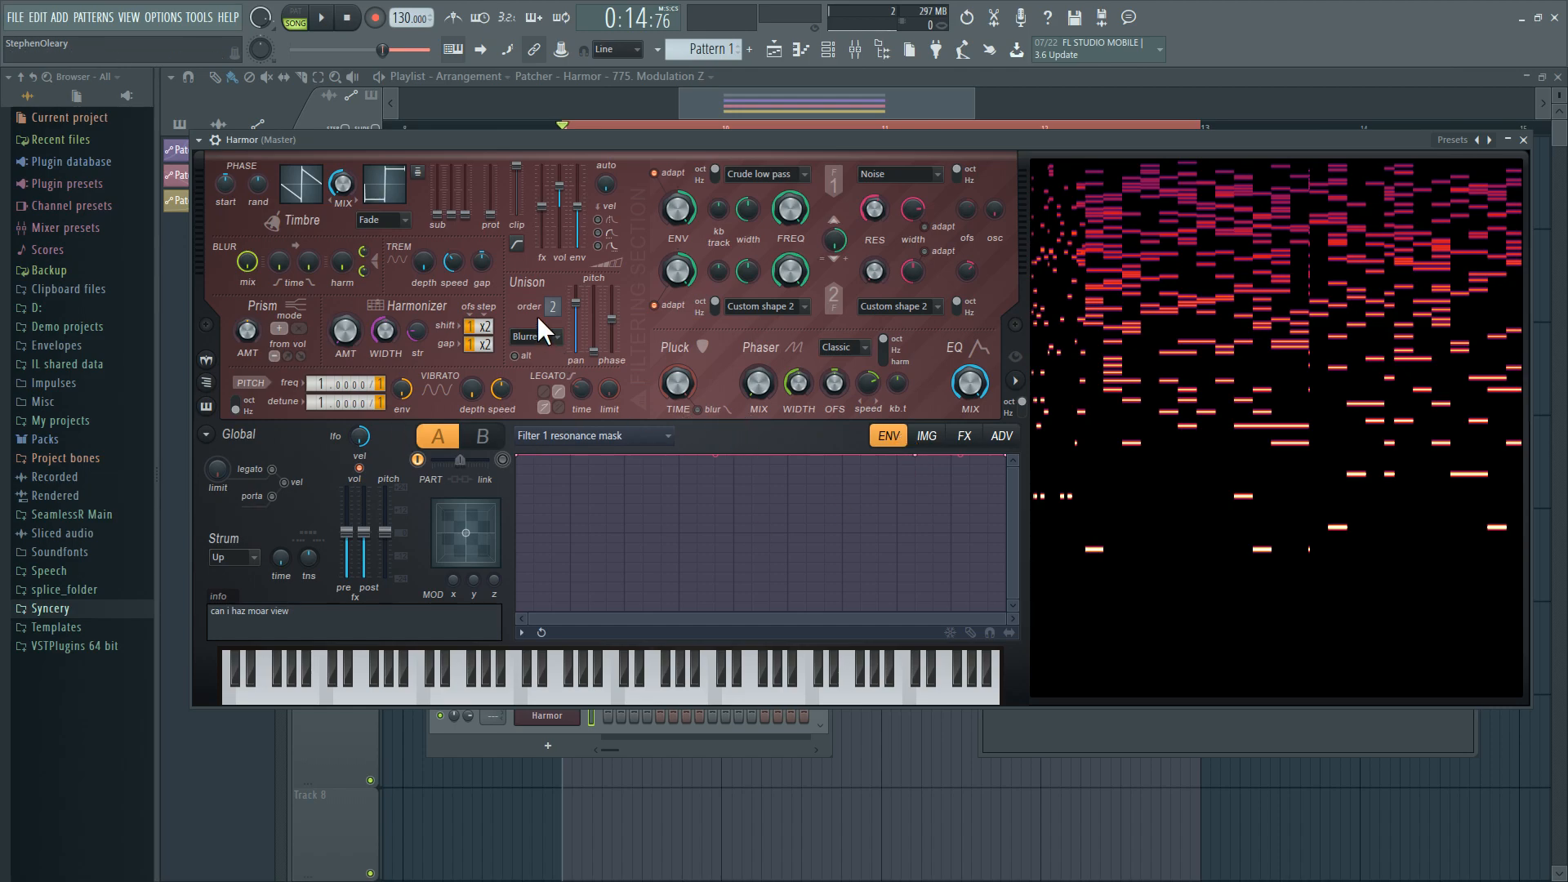
pyautogui.scroll(1, 557, 304)
pyautogui.moveTo(911, 210)
pyautogui.mouseDown()
pyautogui.moveTo(911, 232)
pyautogui.moveTo(913, 217)
pyautogui.mouseUp()
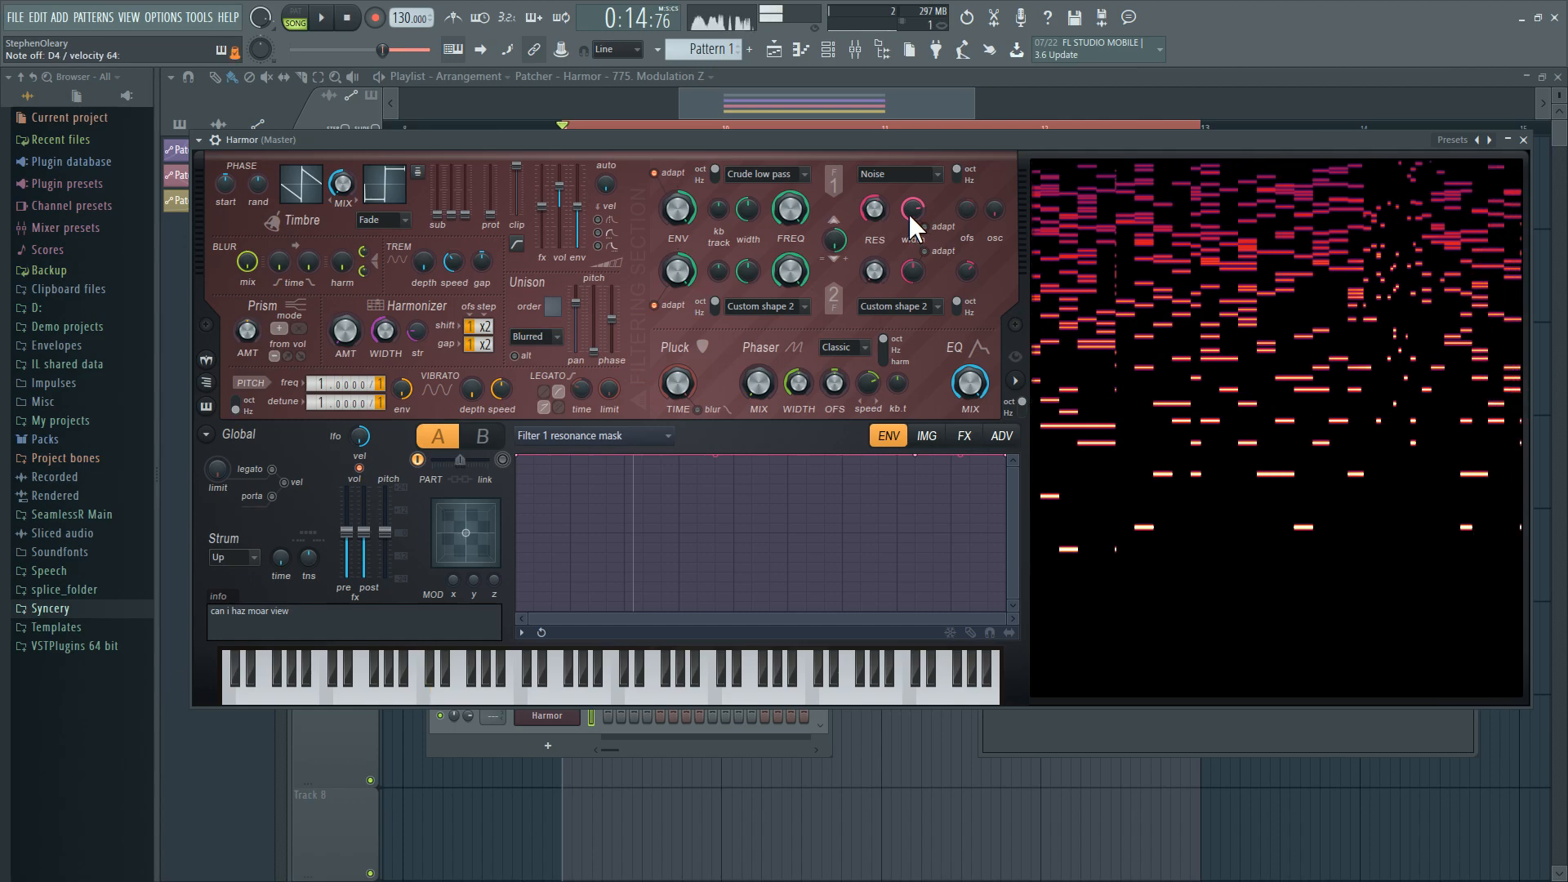
# Step: Move Blur in the unit processing order so it sits directly after Filter 1, ahead of Filter 2
pyautogui.click(1001, 436)
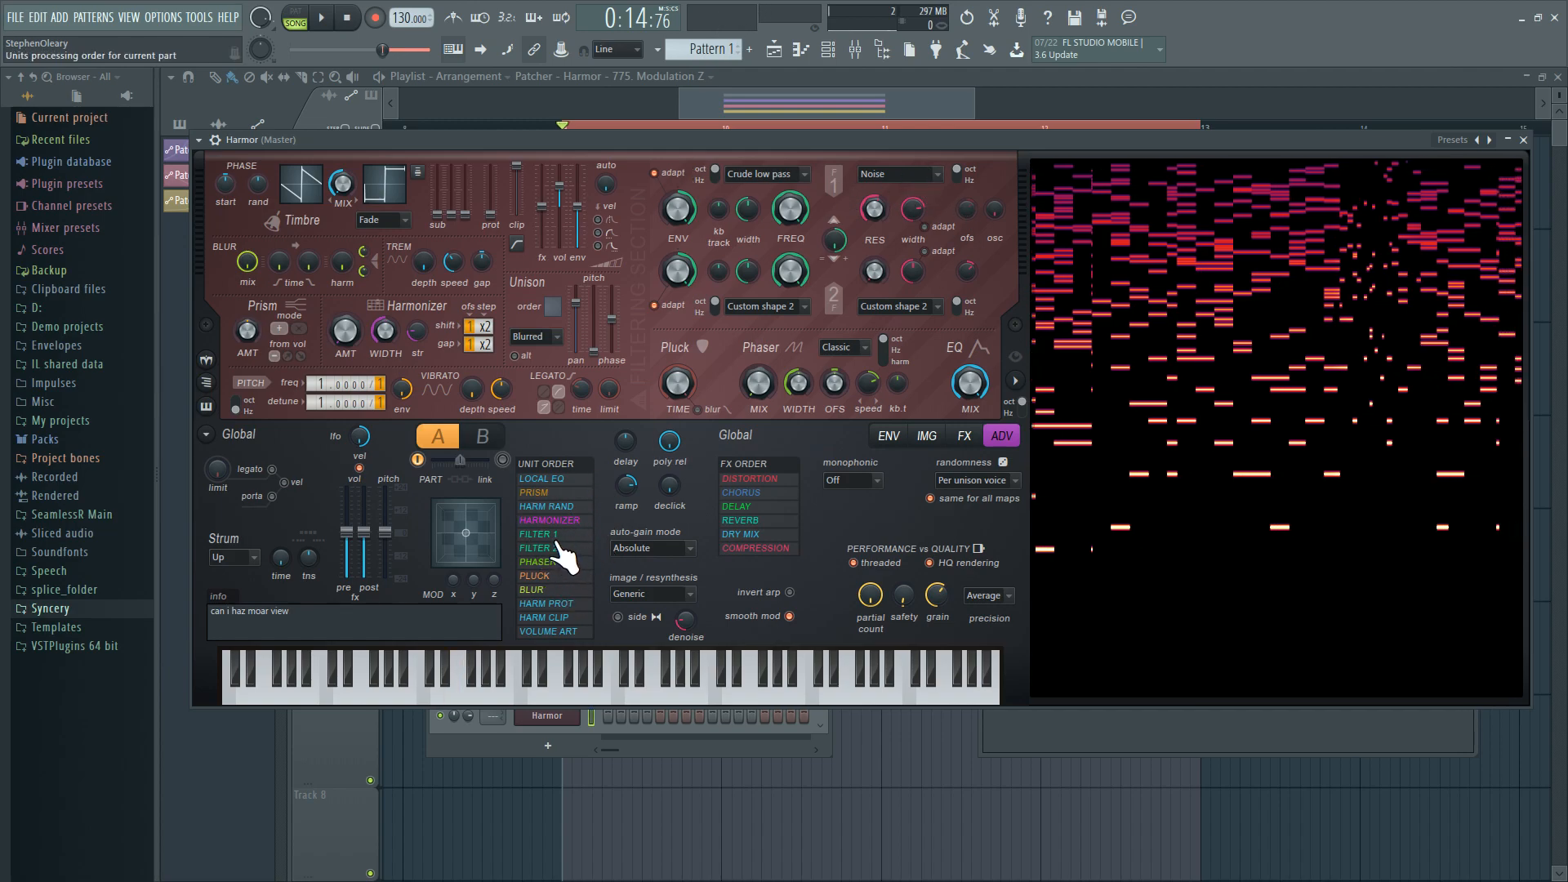
pyautogui.moveTo(547, 590); pyautogui.dragTo(514, 548)
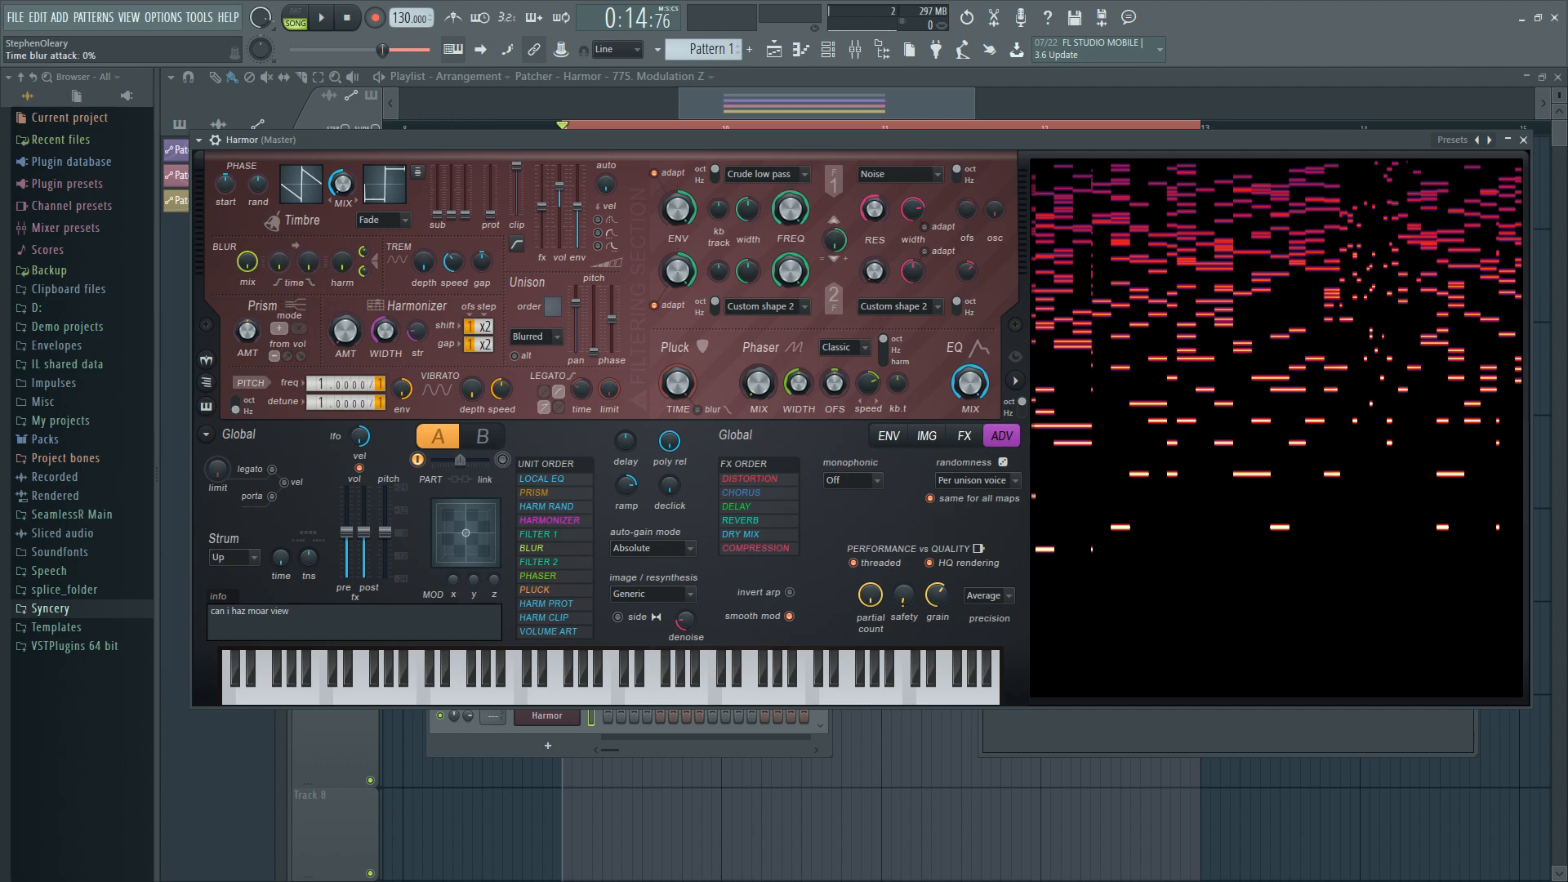
# Step: Set the time blur attack to 47% and raise the other time blur setting, auditioning notes after each change
pyautogui.moveTo(313, 264); pyautogui.dragTo(313, 237)
pyautogui.press('c')
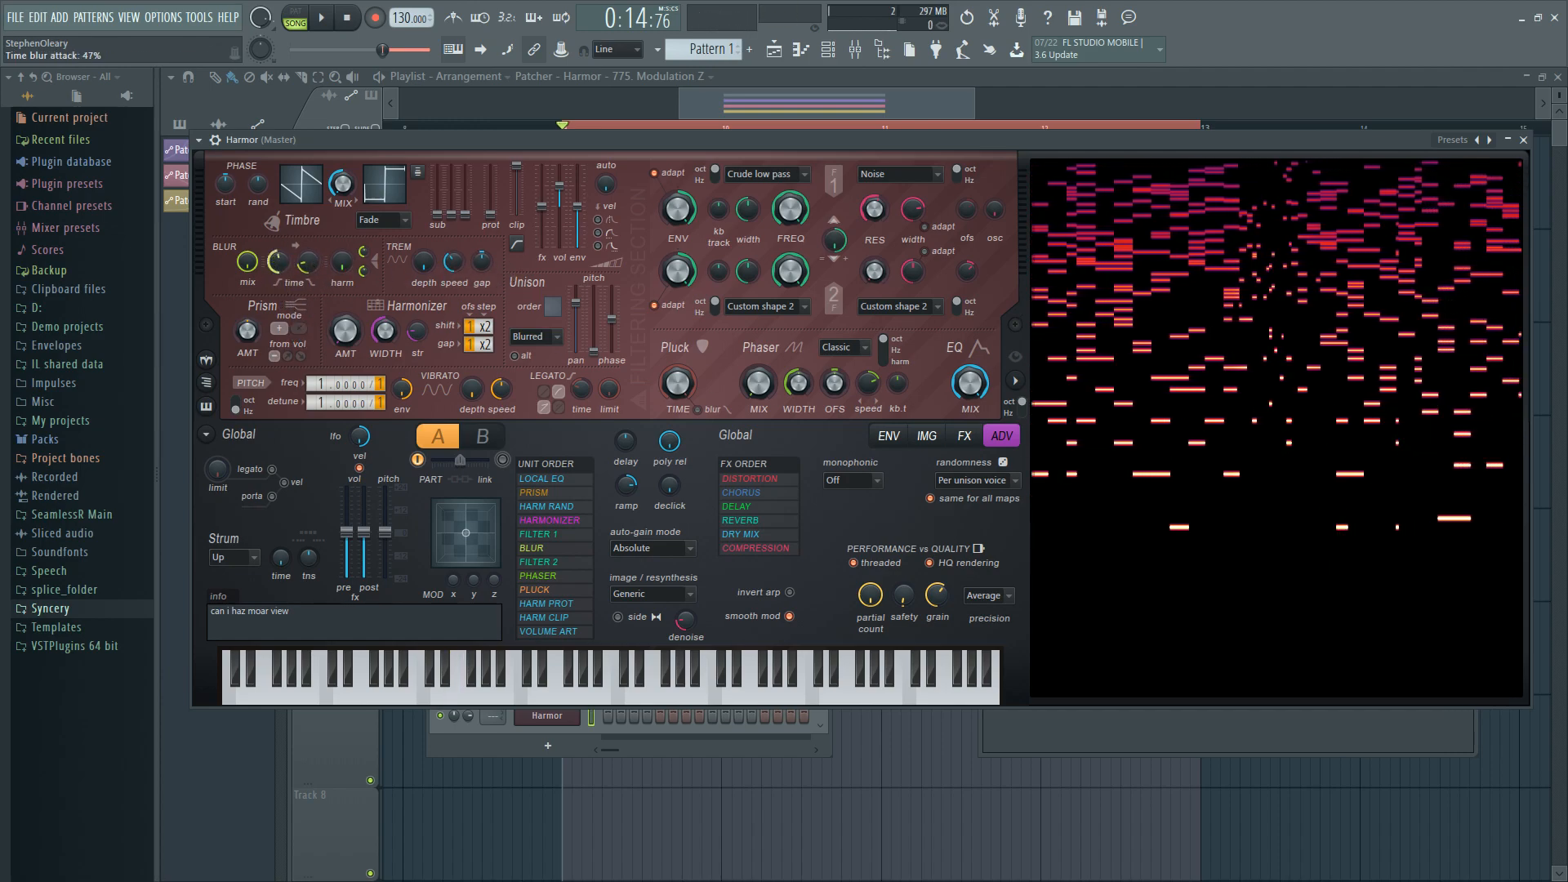
pyautogui.press('c')
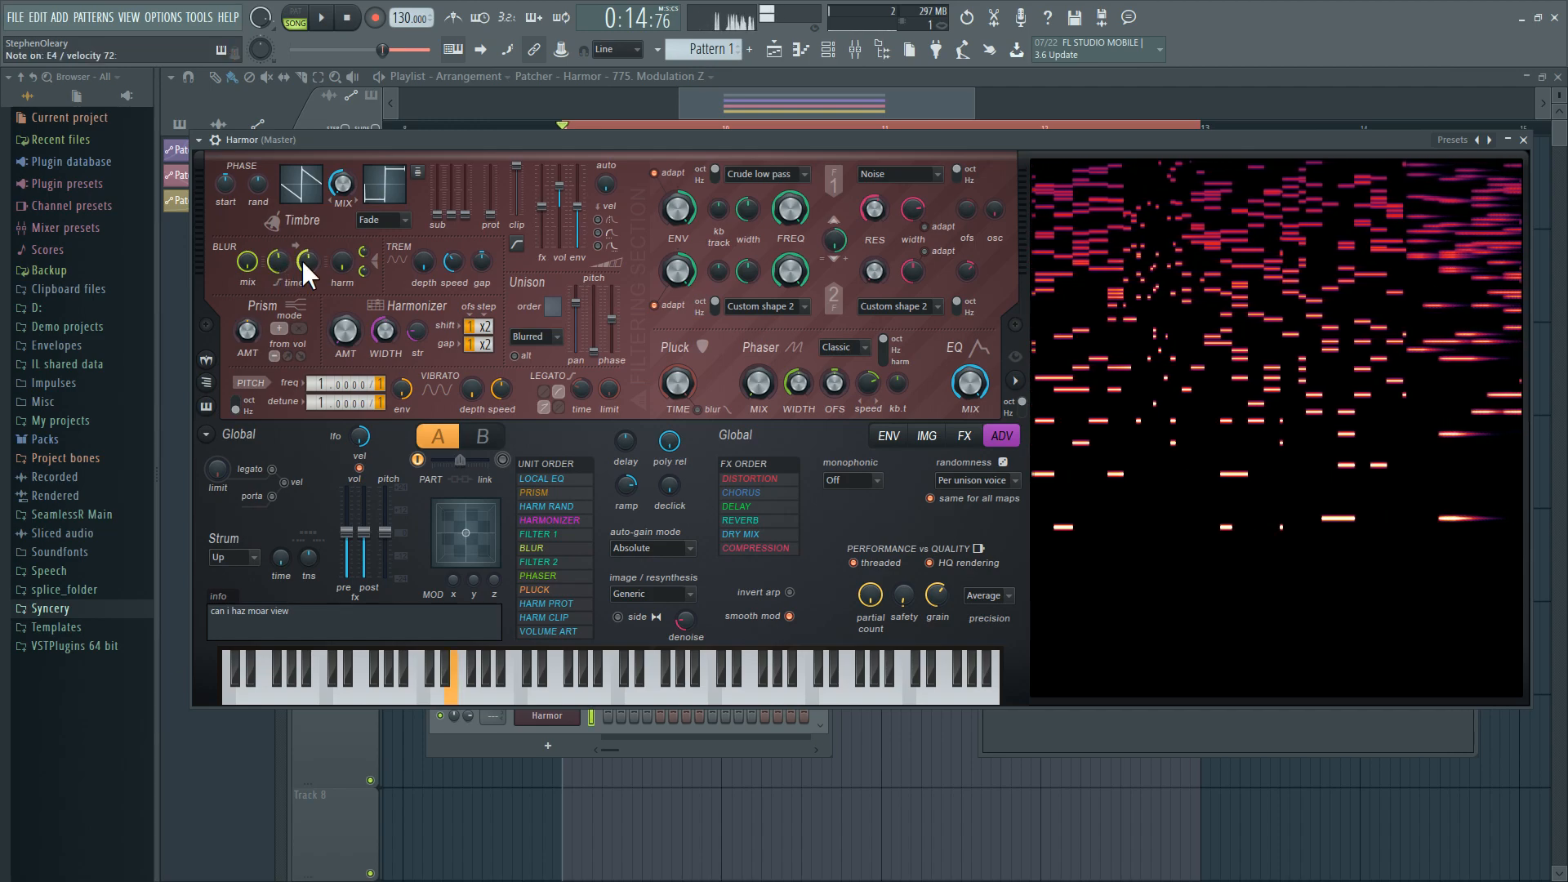
pyautogui.moveTo(273, 257); pyautogui.dragTo(272, 245)
pyautogui.press('c')
pyautogui.press('c')
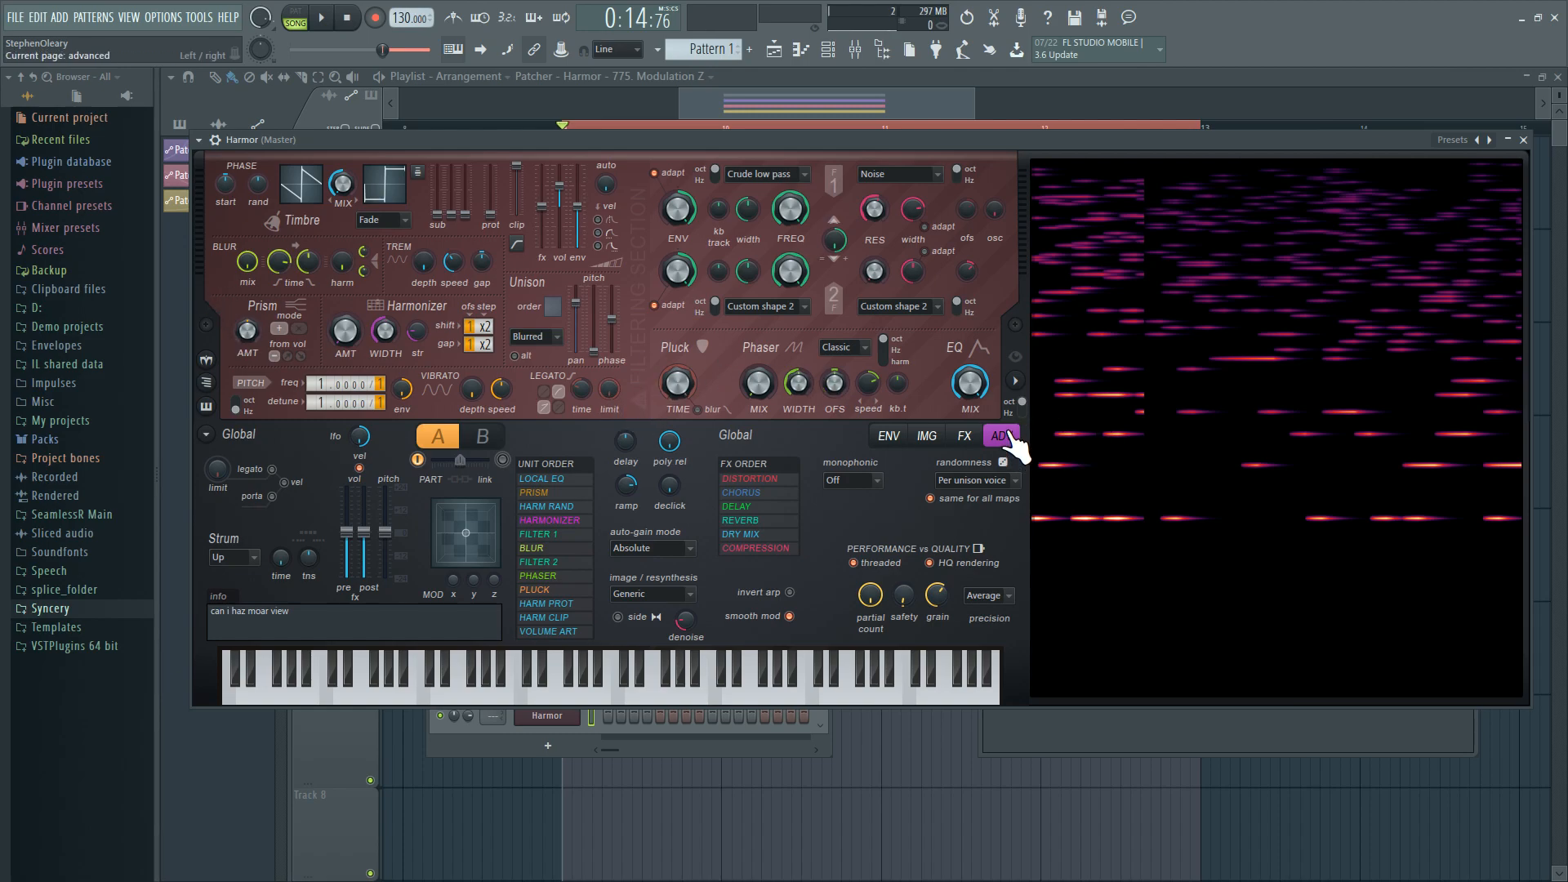
# Step: Bring up the Harmonic prism shape in the envelope editor and slightly adjust the prism amount
pyautogui.click(888, 438)
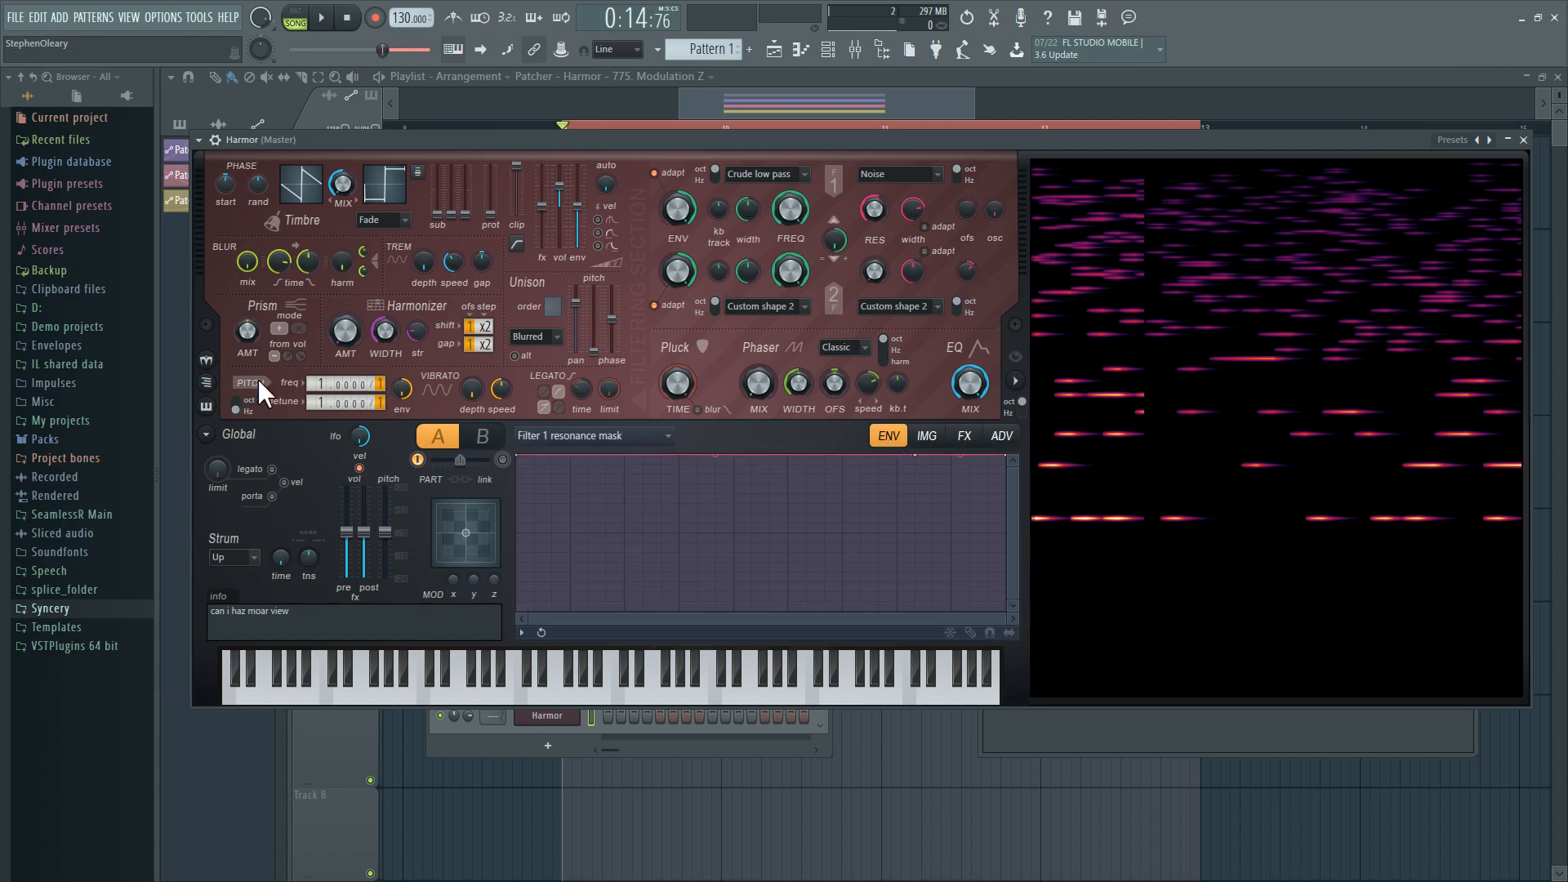
pyautogui.click(627, 439)
pyautogui.click(886, 467)
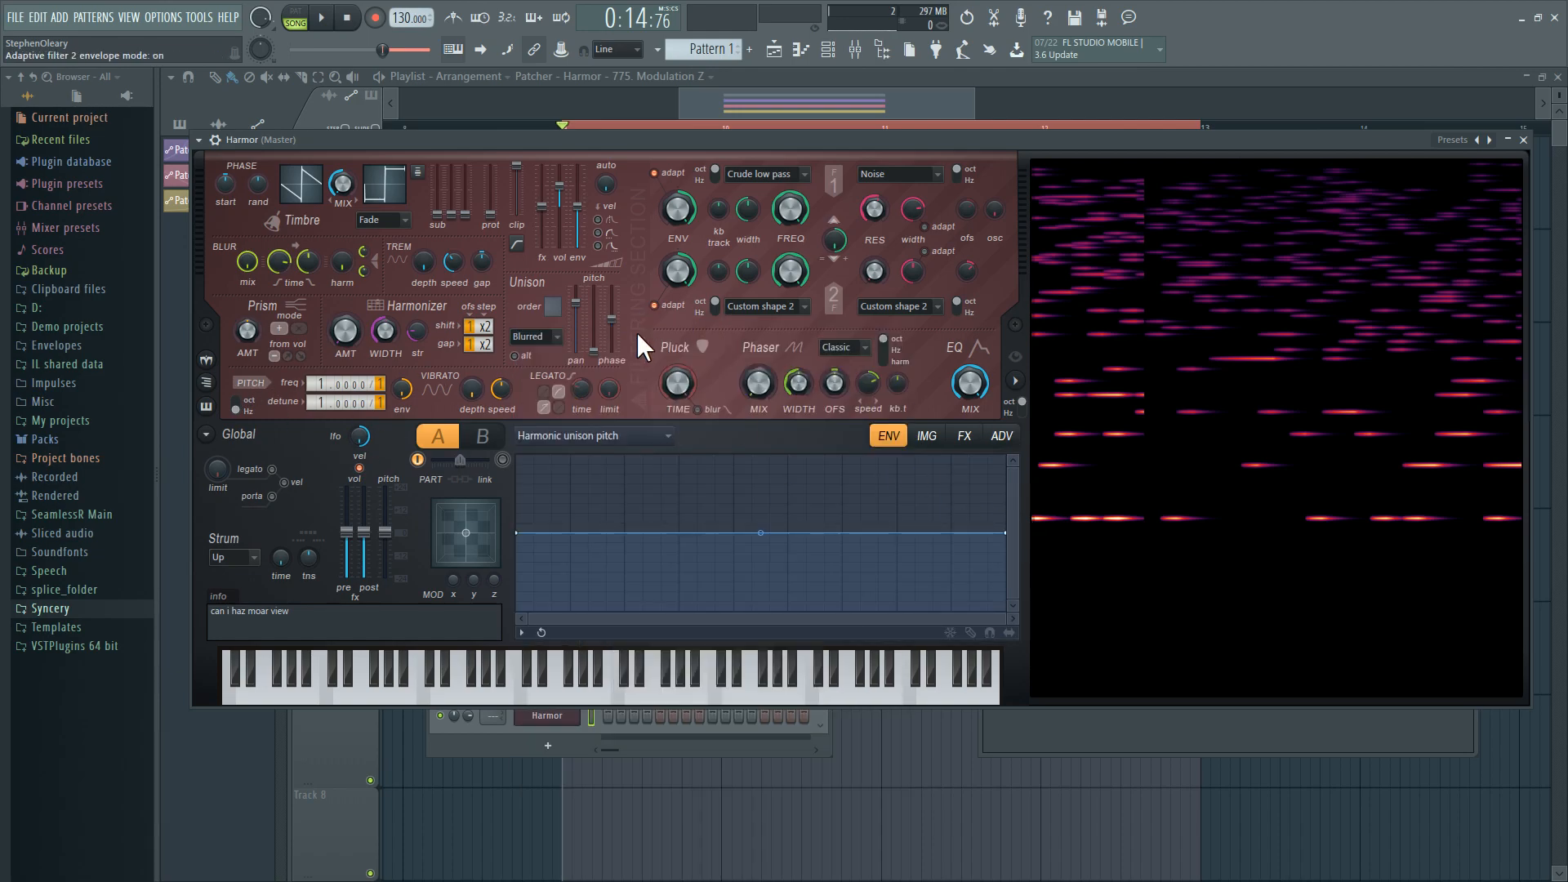
pyautogui.click(648, 446)
pyautogui.click(885, 466)
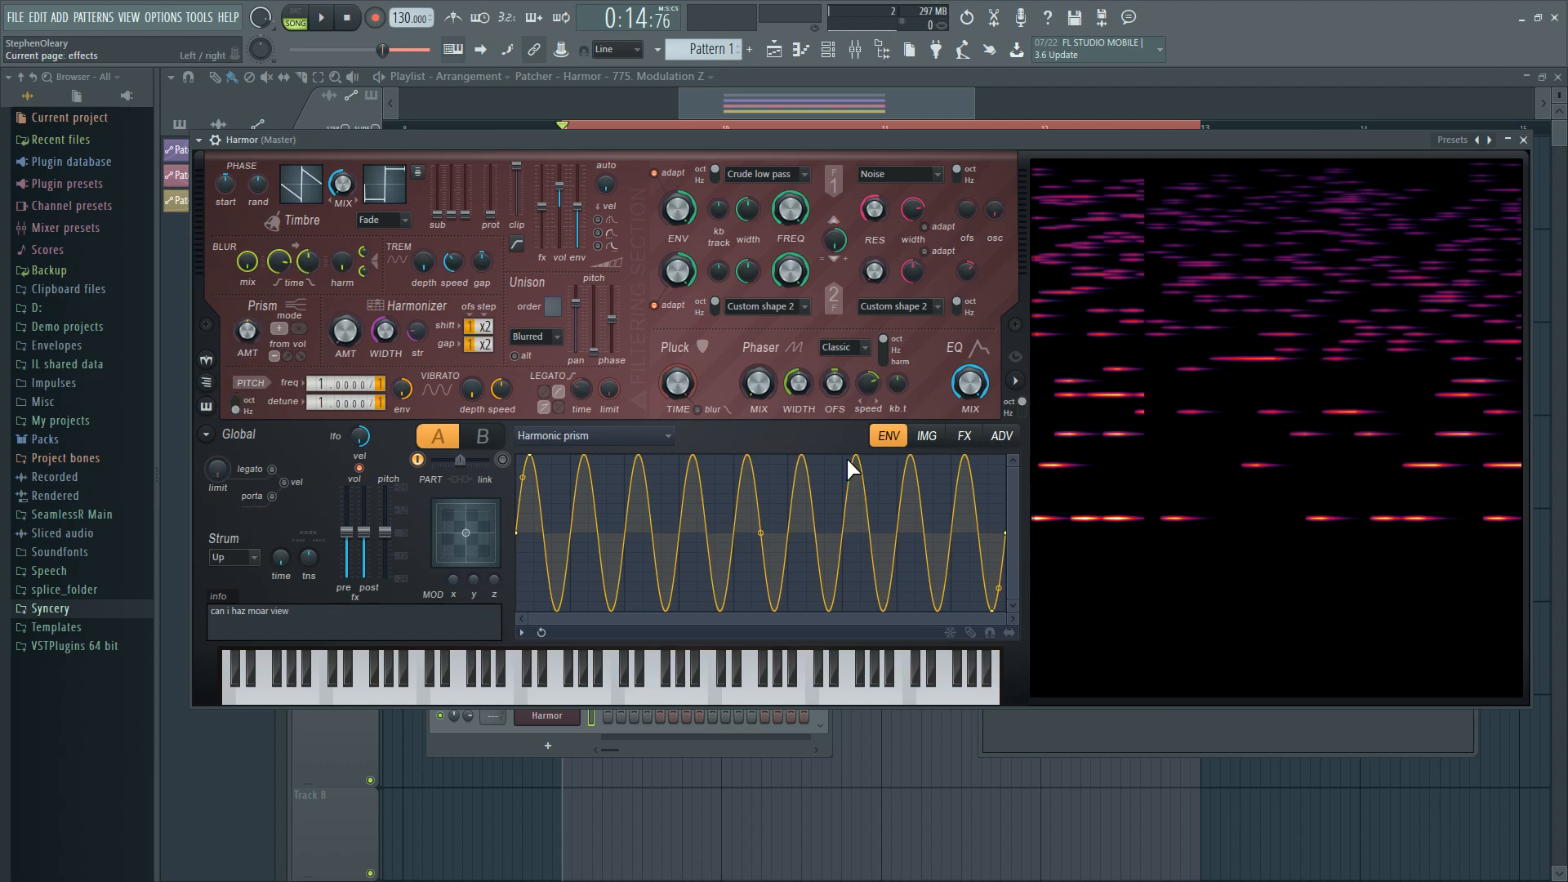
pyautogui.moveTo(246, 331)
pyautogui.mouseDown()
pyautogui.moveTo(245, 308)
pyautogui.moveTo(246, 334)
pyautogui.mouseUp()
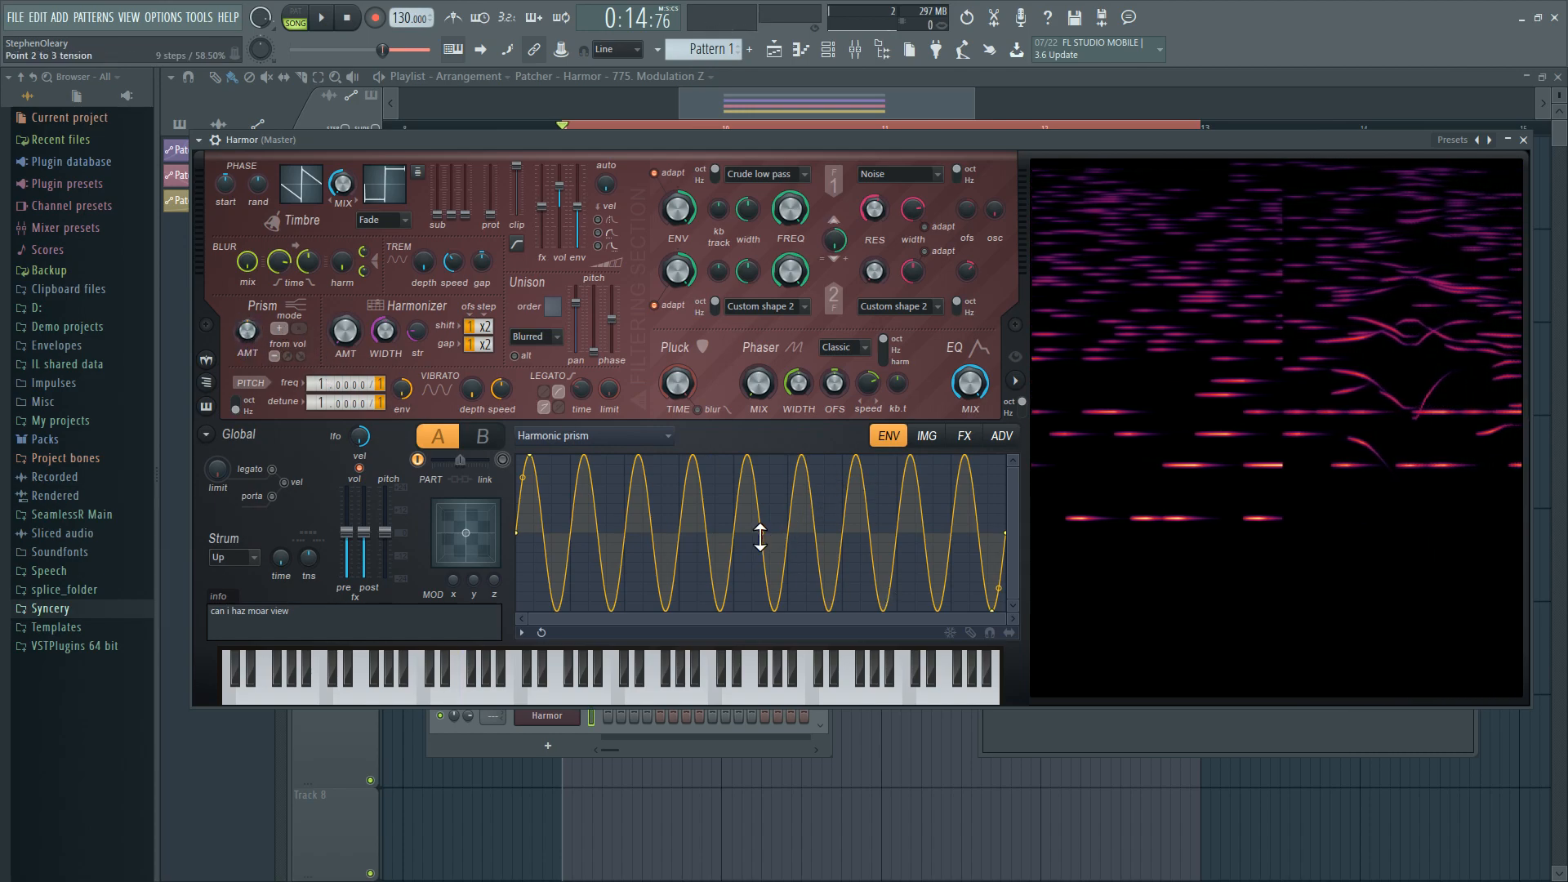
# Step: Reset the wave in the Harmonic prism shape to a flat line
pyautogui.click(971, 633)
pyautogui.rightClick(1000, 586)
pyautogui.click(972, 632)
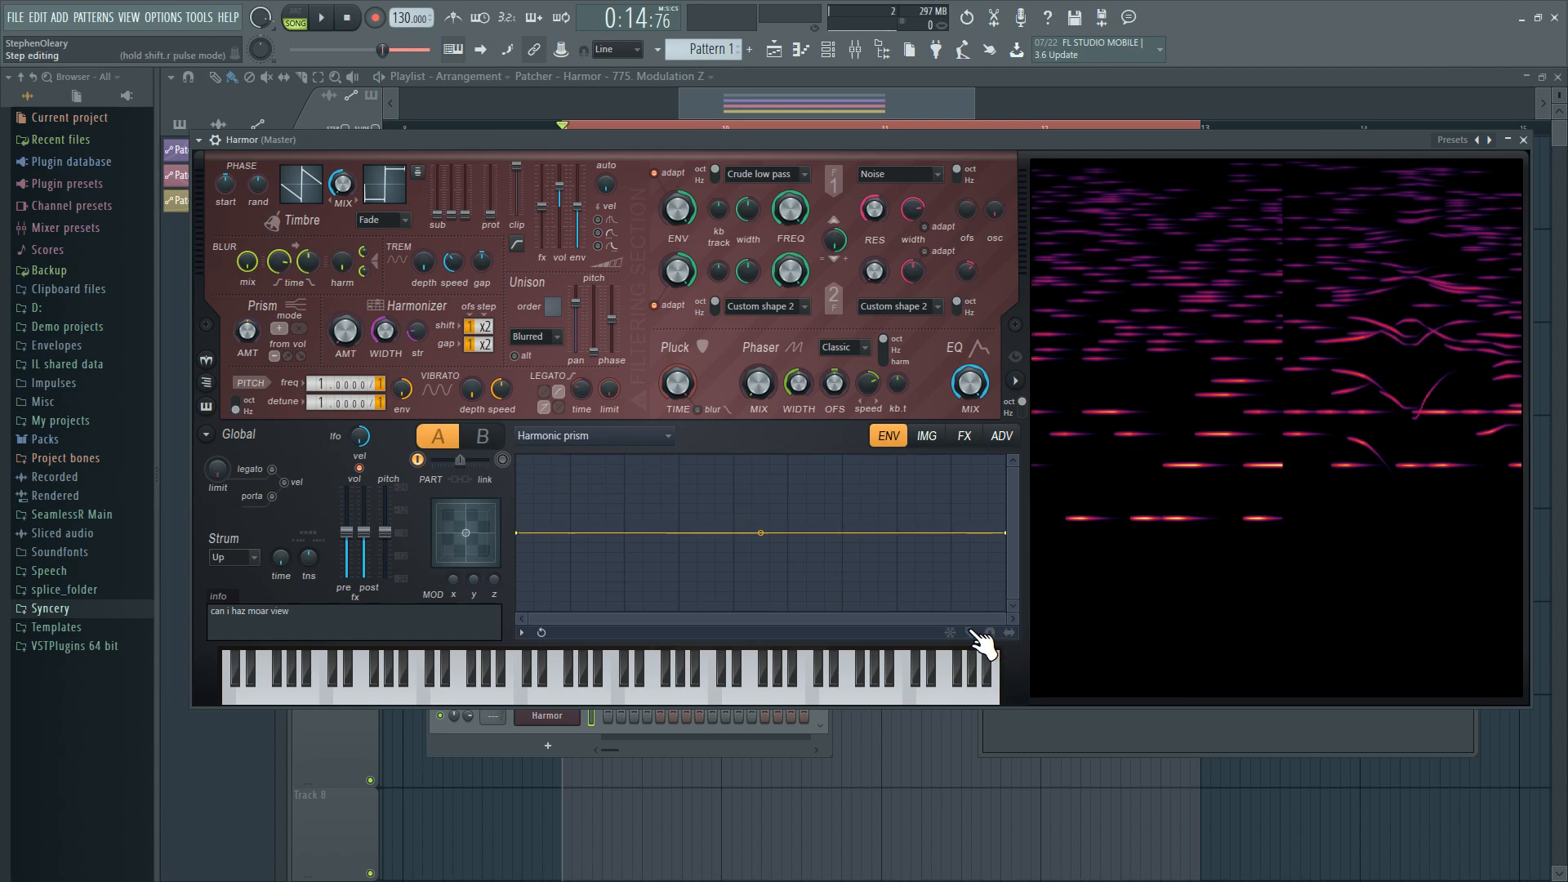
# Step: Shape the Harmonic prism curve with a high peak, a deep trough and a second high peak, and adjust the prism amount
pyautogui.rightClick(771, 455)
pyautogui.rightClick(837, 605)
pyautogui.rightClick(924, 458)
pyautogui.moveTo(246, 332)
pyautogui.mouseDown()
pyautogui.moveTo(247, 294)
pyautogui.moveTo(253, 332)
pyautogui.mouseUp()
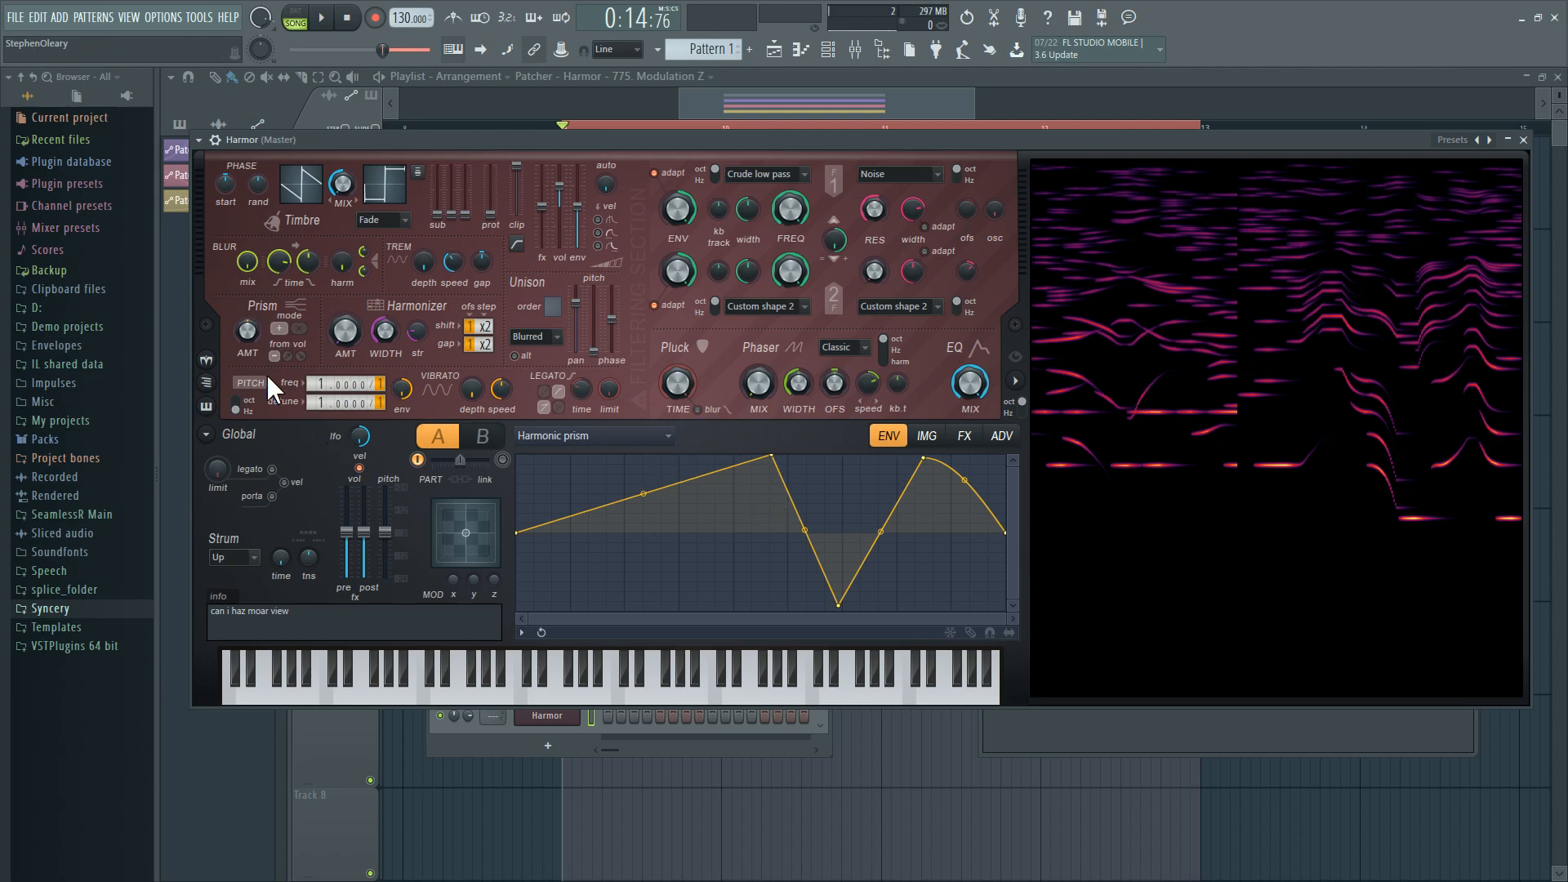
# Step: Raise the prism amount, link it to the harmonic level, and audition the inverted level link and multiply mode
pyautogui.click(288, 357)
pyautogui.moveTo(247, 332); pyautogui.dragTo(248, 306)
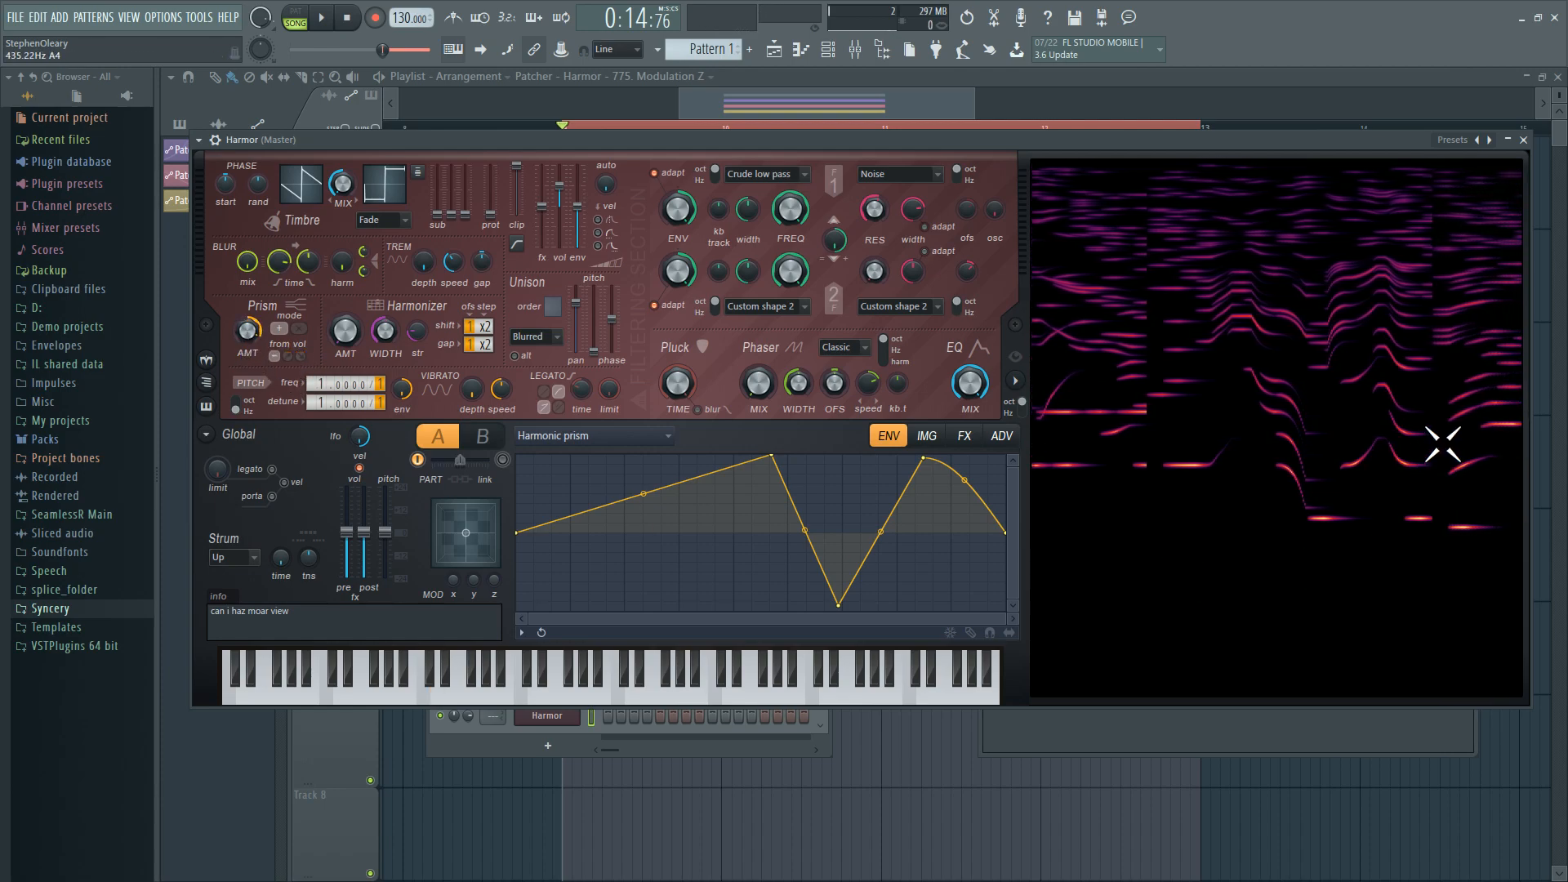
pyautogui.click(288, 356)
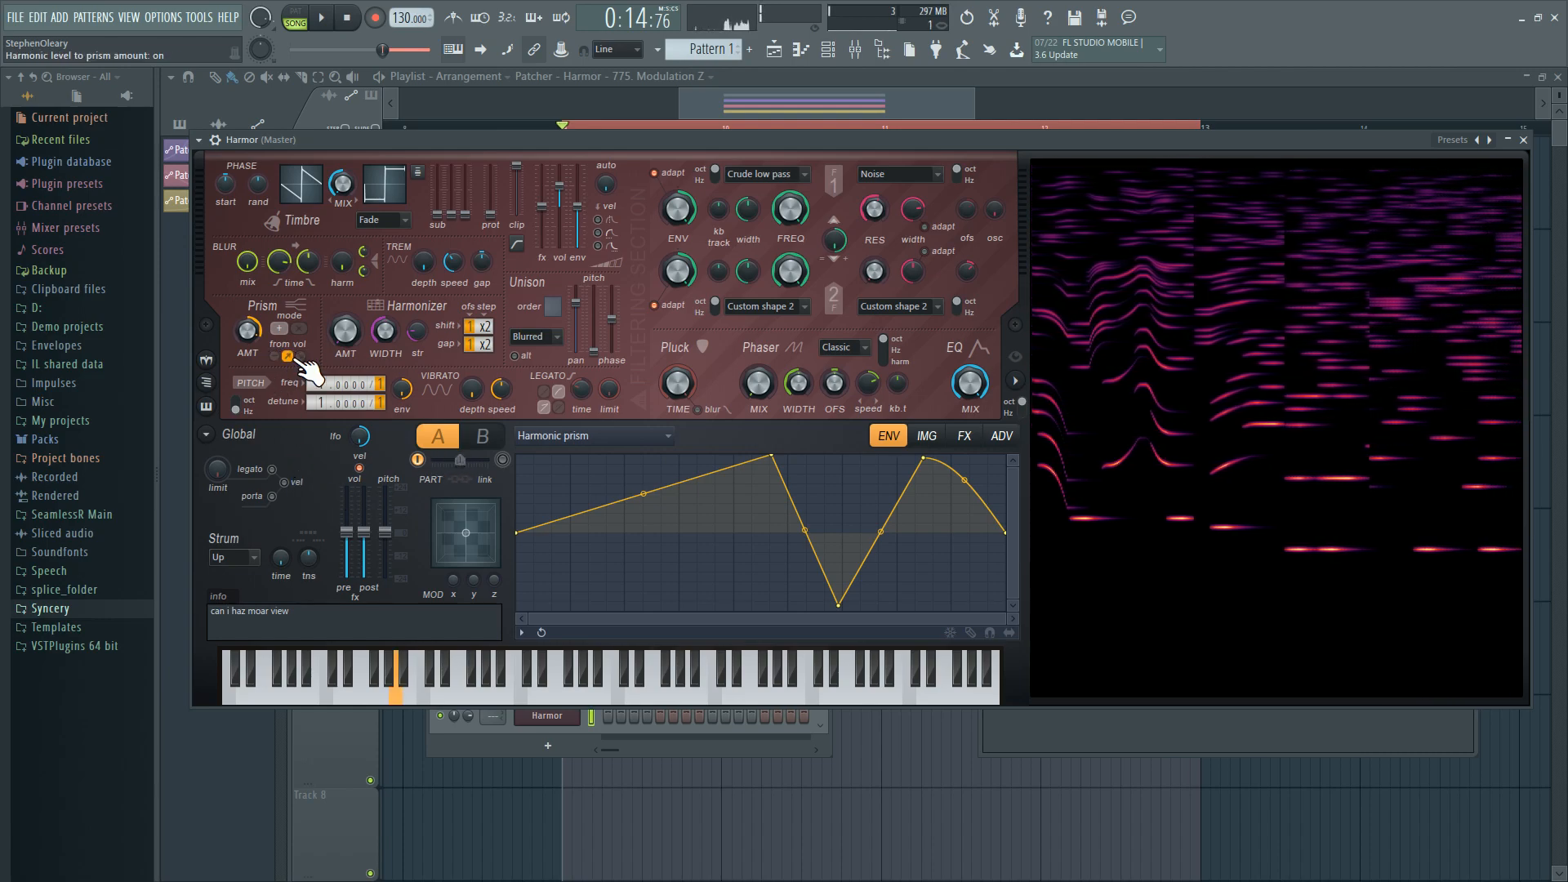
pyautogui.click(302, 356)
pyautogui.click(300, 329)
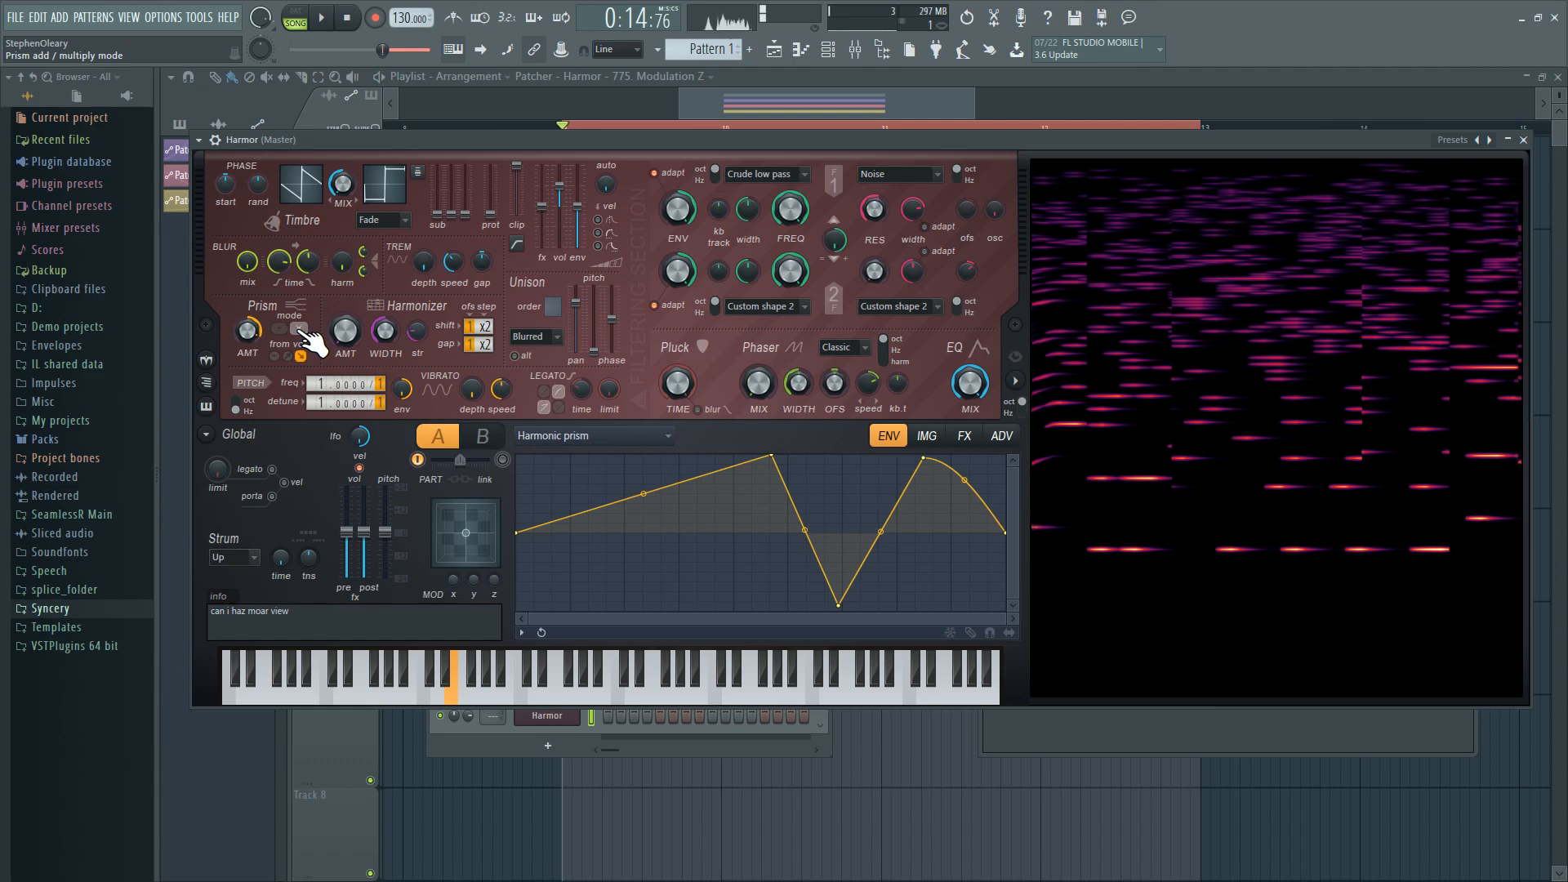
pyautogui.click(287, 357)
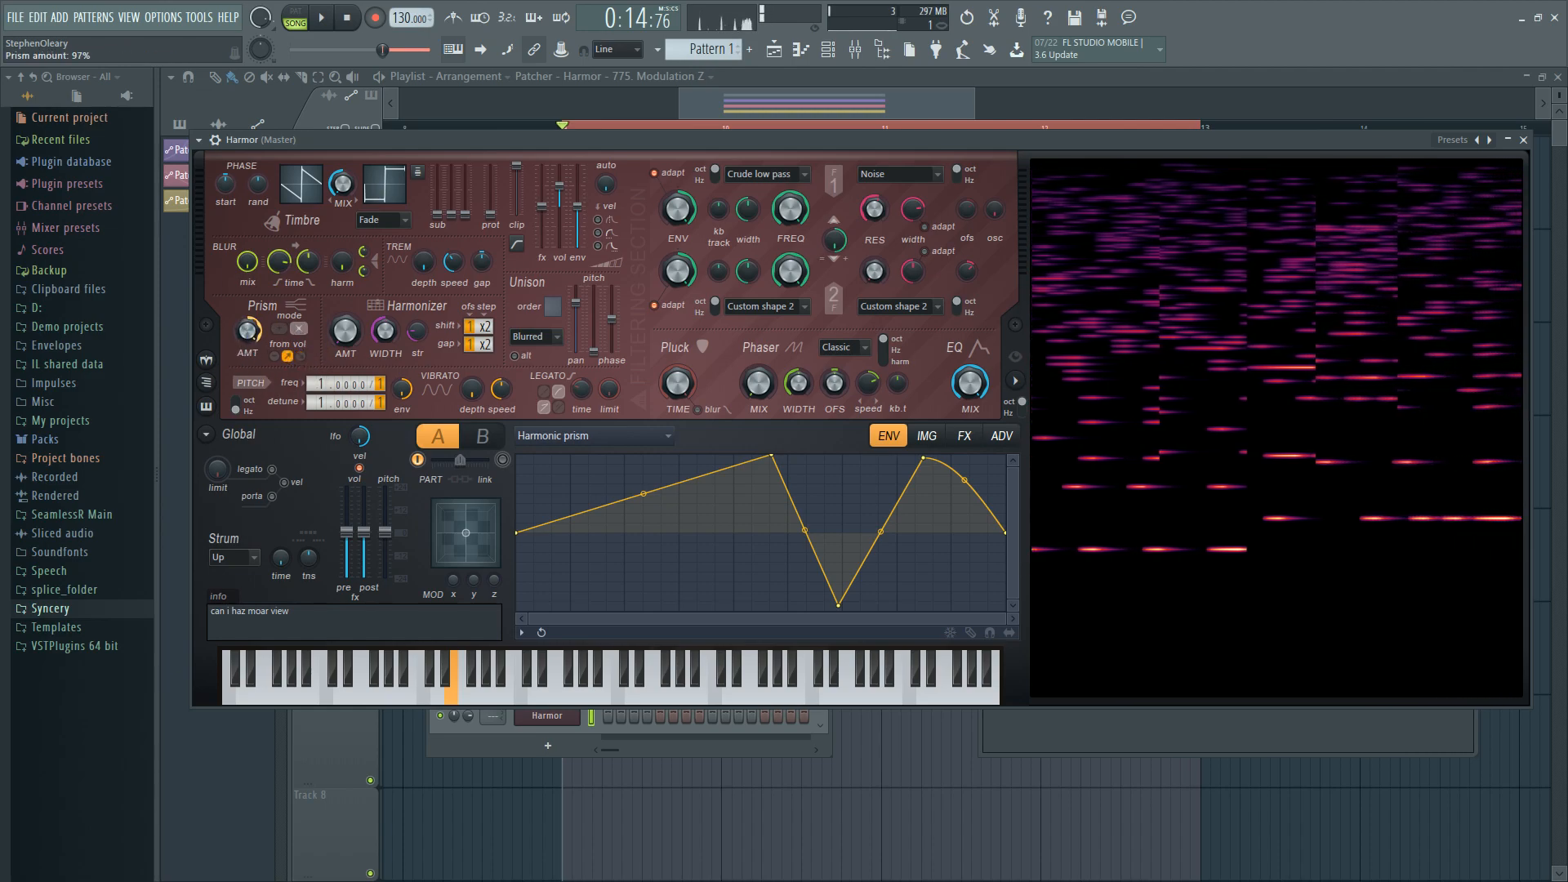
# Step: Move Prism directly after Blur in the unit processing order and return it to add mode, linked to the harmonic level
pyautogui.click(1002, 436)
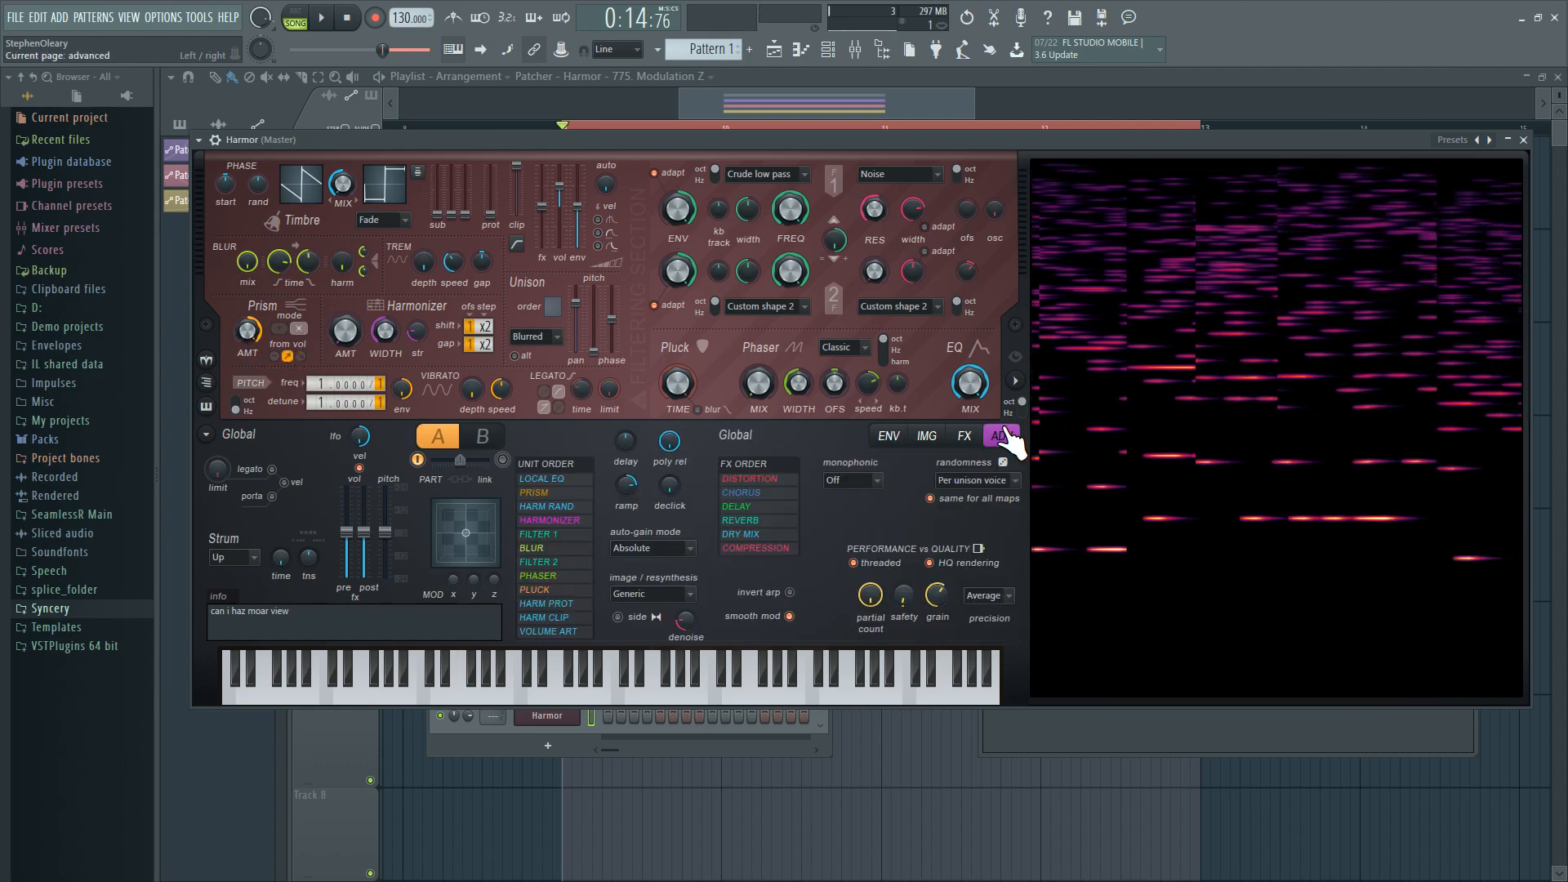
pyautogui.moveTo(560, 492); pyautogui.dragTo(559, 548)
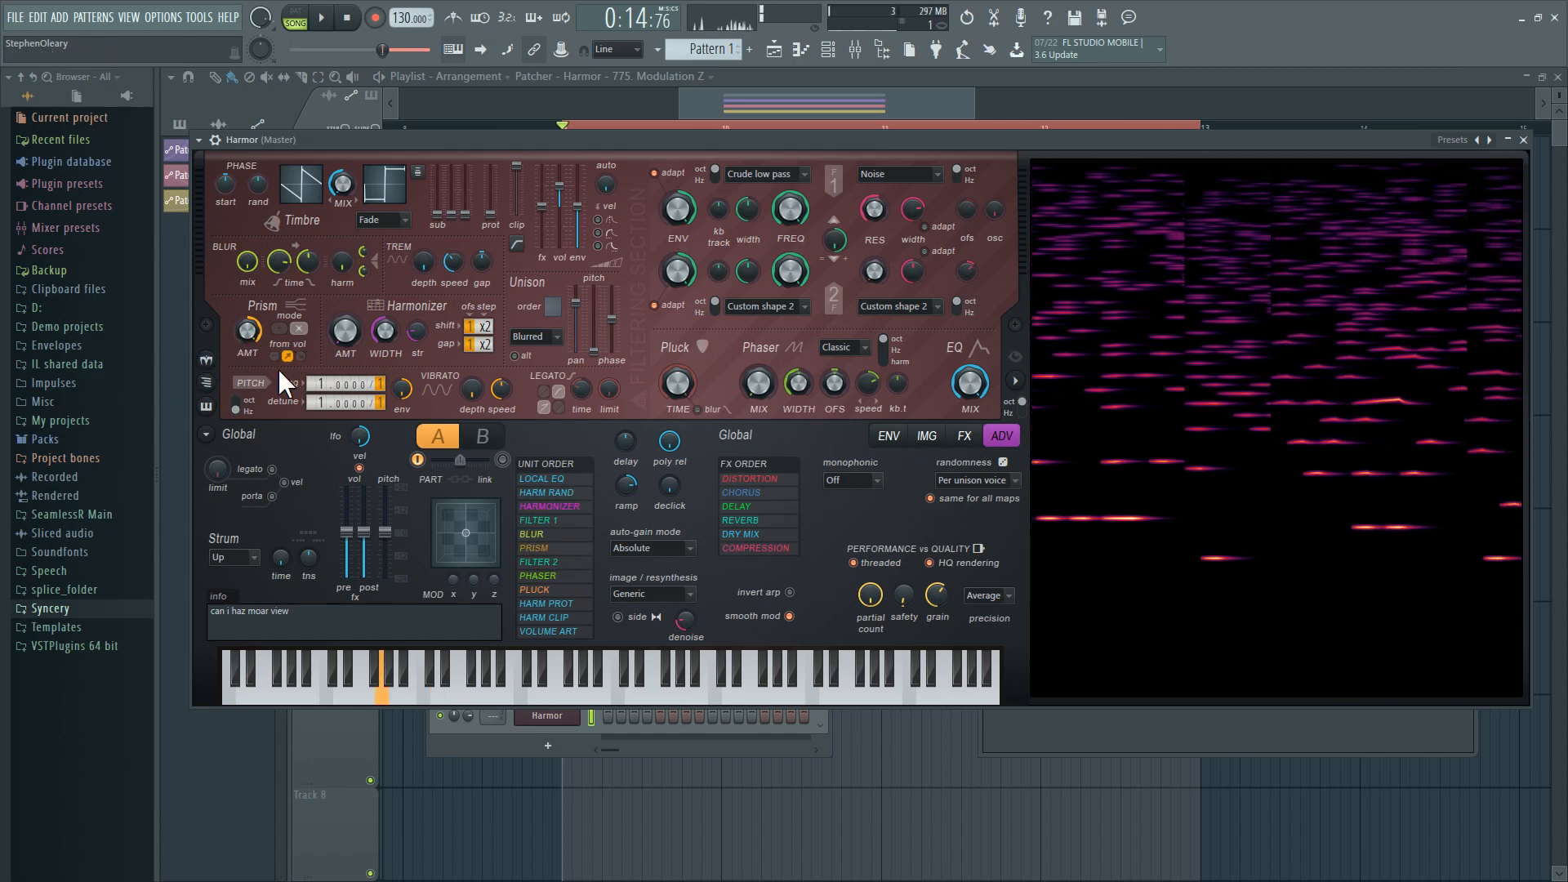
pyautogui.click(300, 356)
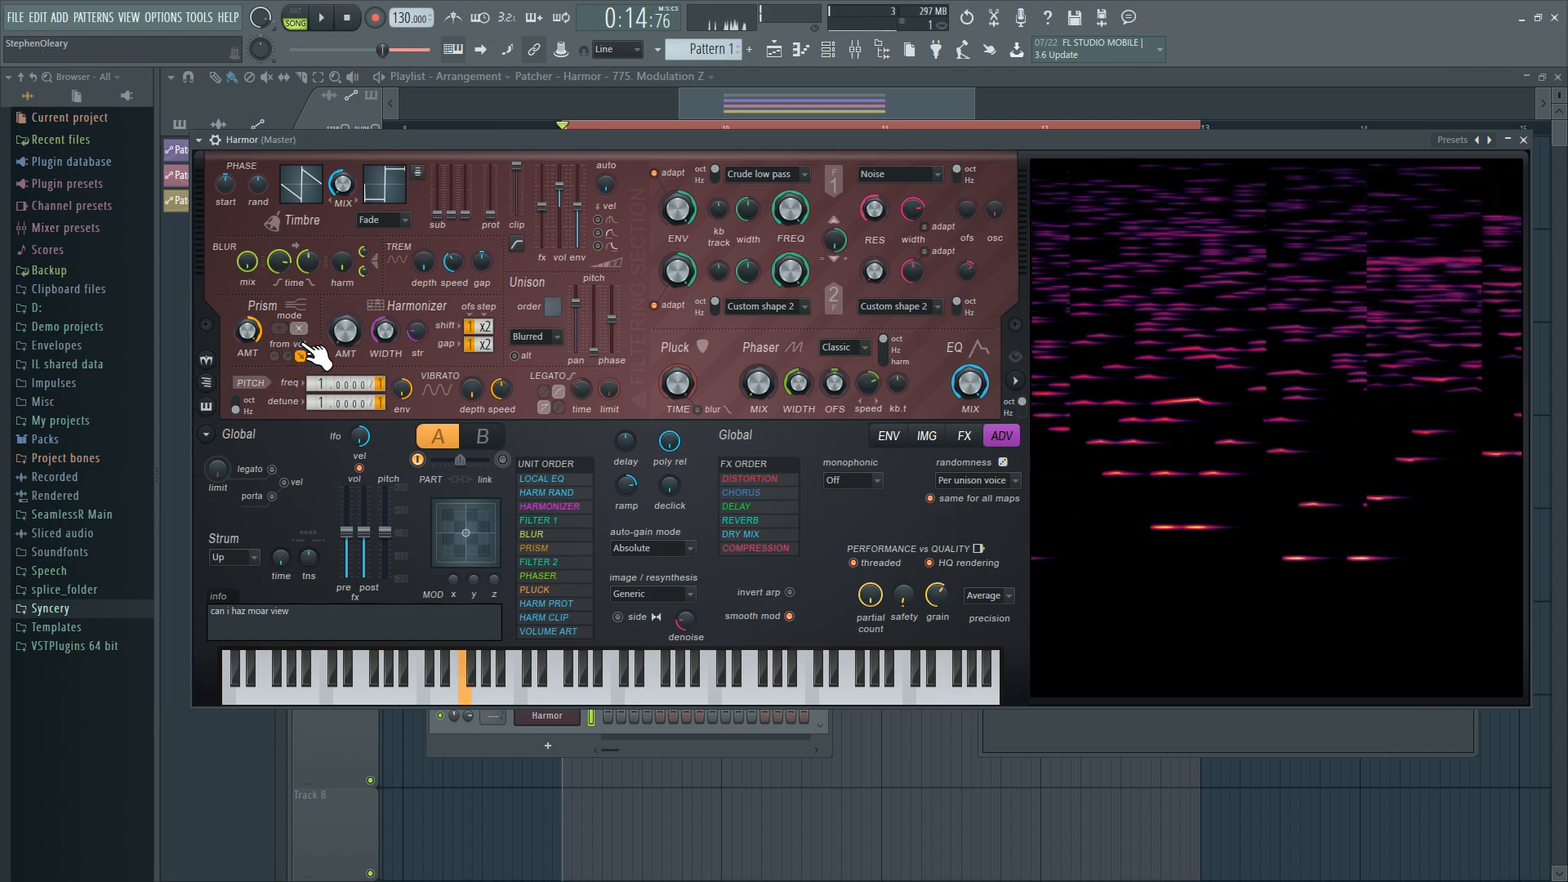
pyautogui.click(280, 328)
pyautogui.click(287, 357)
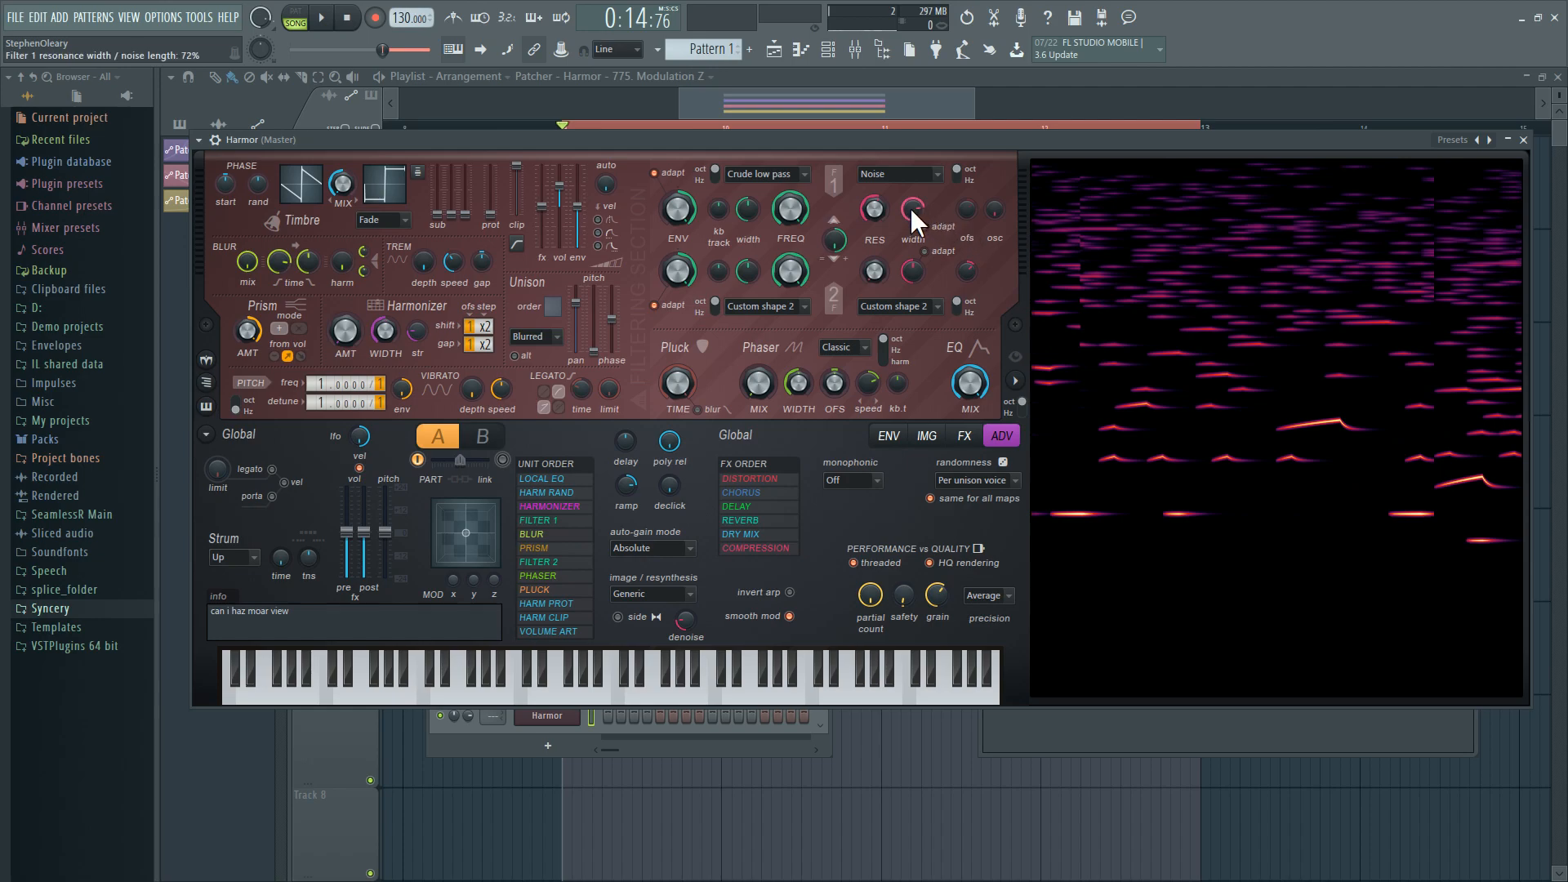
# Step: Set the unison order to 4 and bring up the Unison index mapping for the Filter 1 resonance width
pyautogui.moveTo(910, 208)
pyautogui.mouseDown()
pyautogui.moveTo(910, 239)
pyautogui.moveTo(910, 207)
pyautogui.mouseUp()
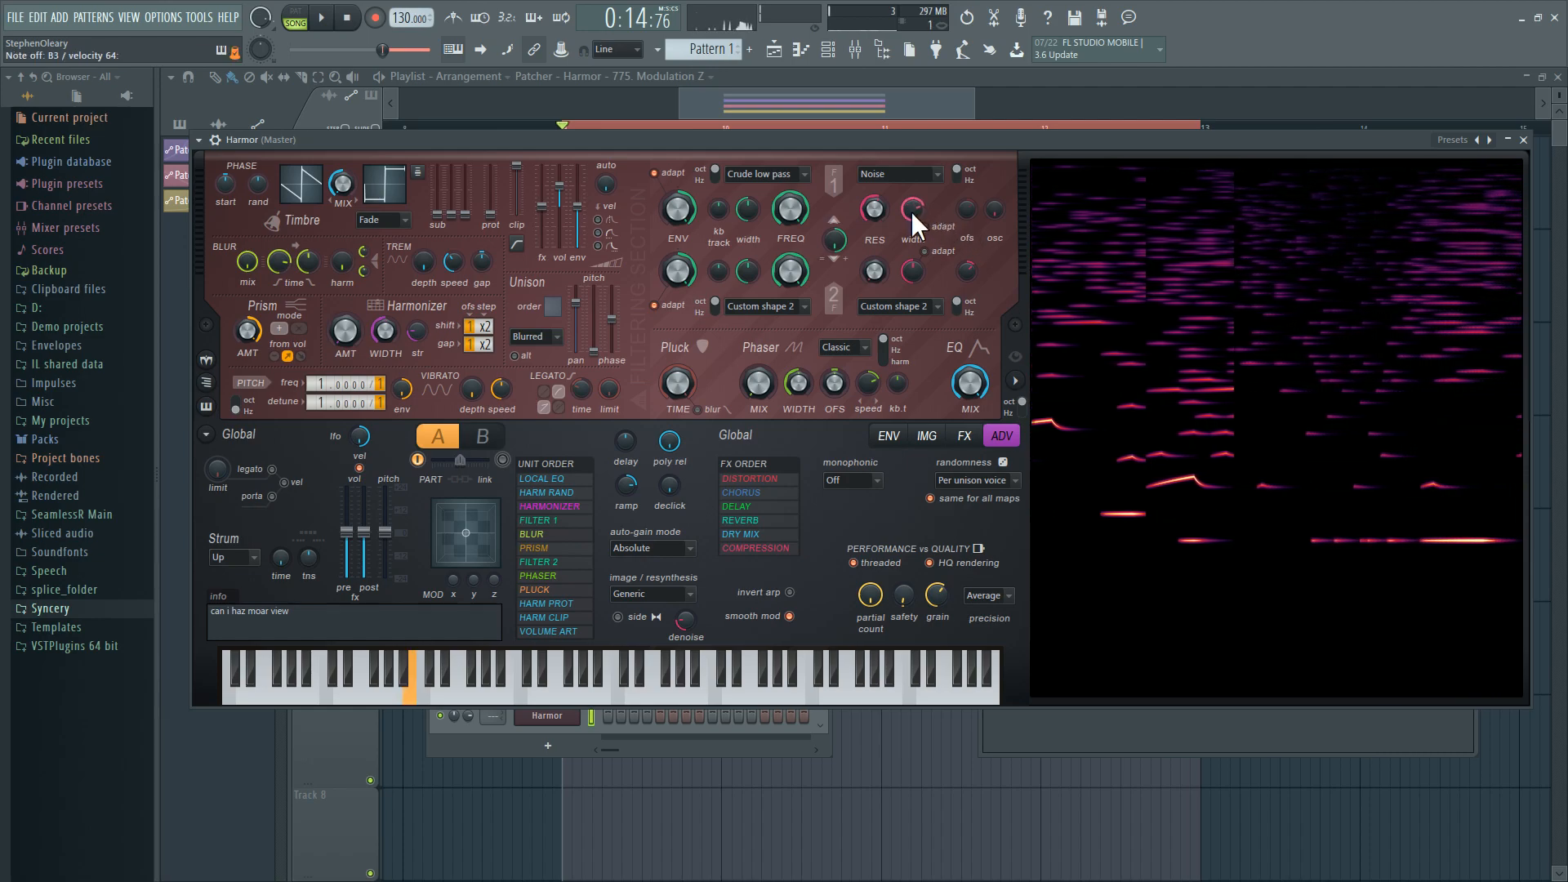
pyautogui.moveTo(561, 303); pyautogui.dragTo(561, 286)
pyautogui.rightClick(890, 221)
pyautogui.click(972, 257)
pyautogui.click(745, 440)
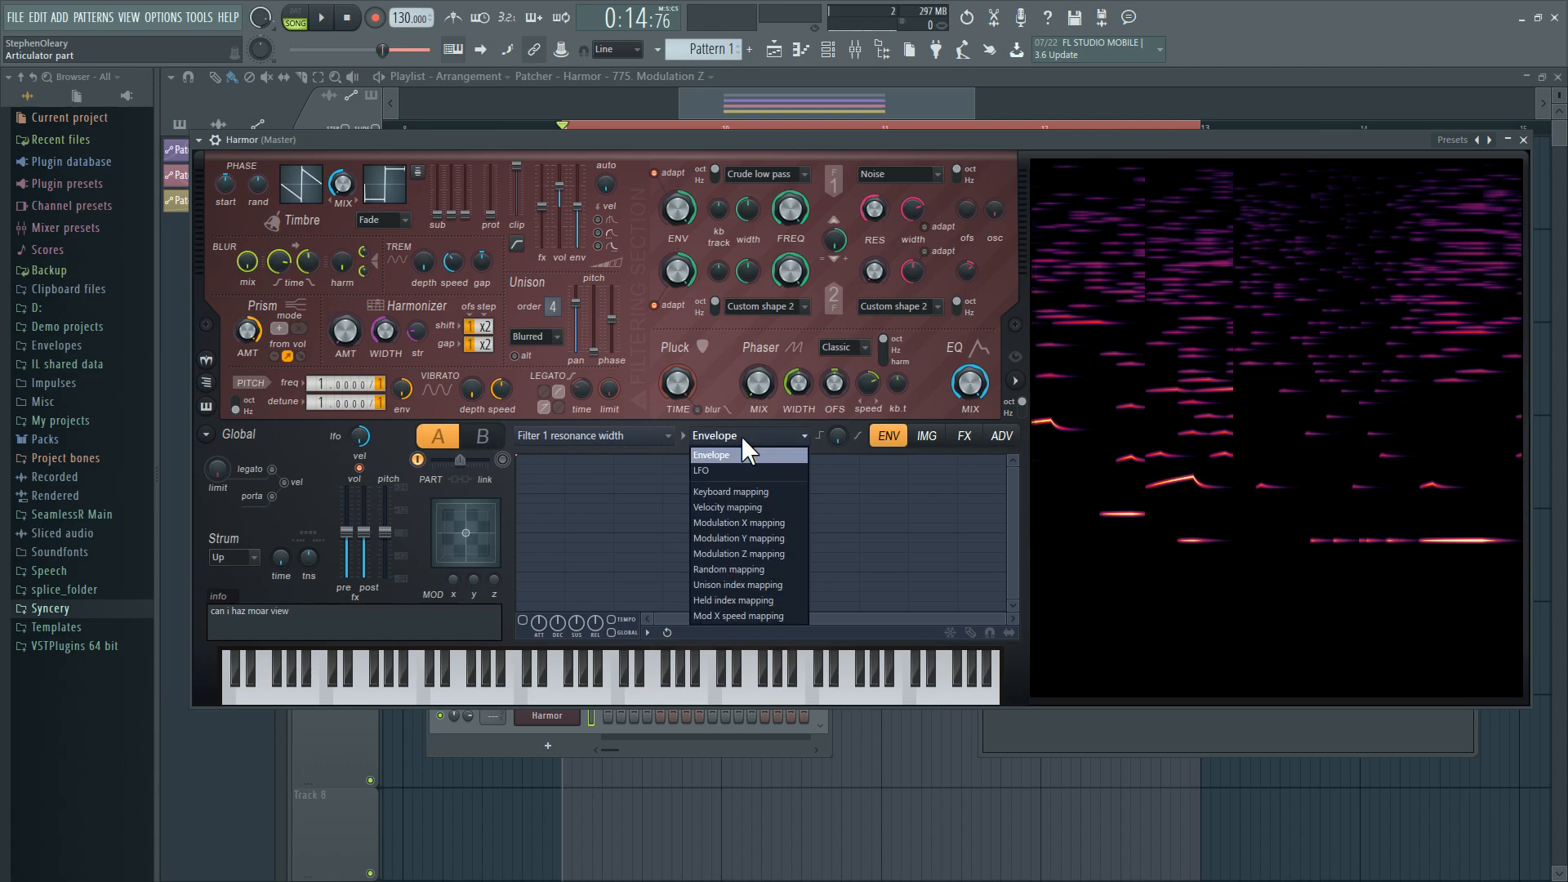
pyautogui.click(748, 583)
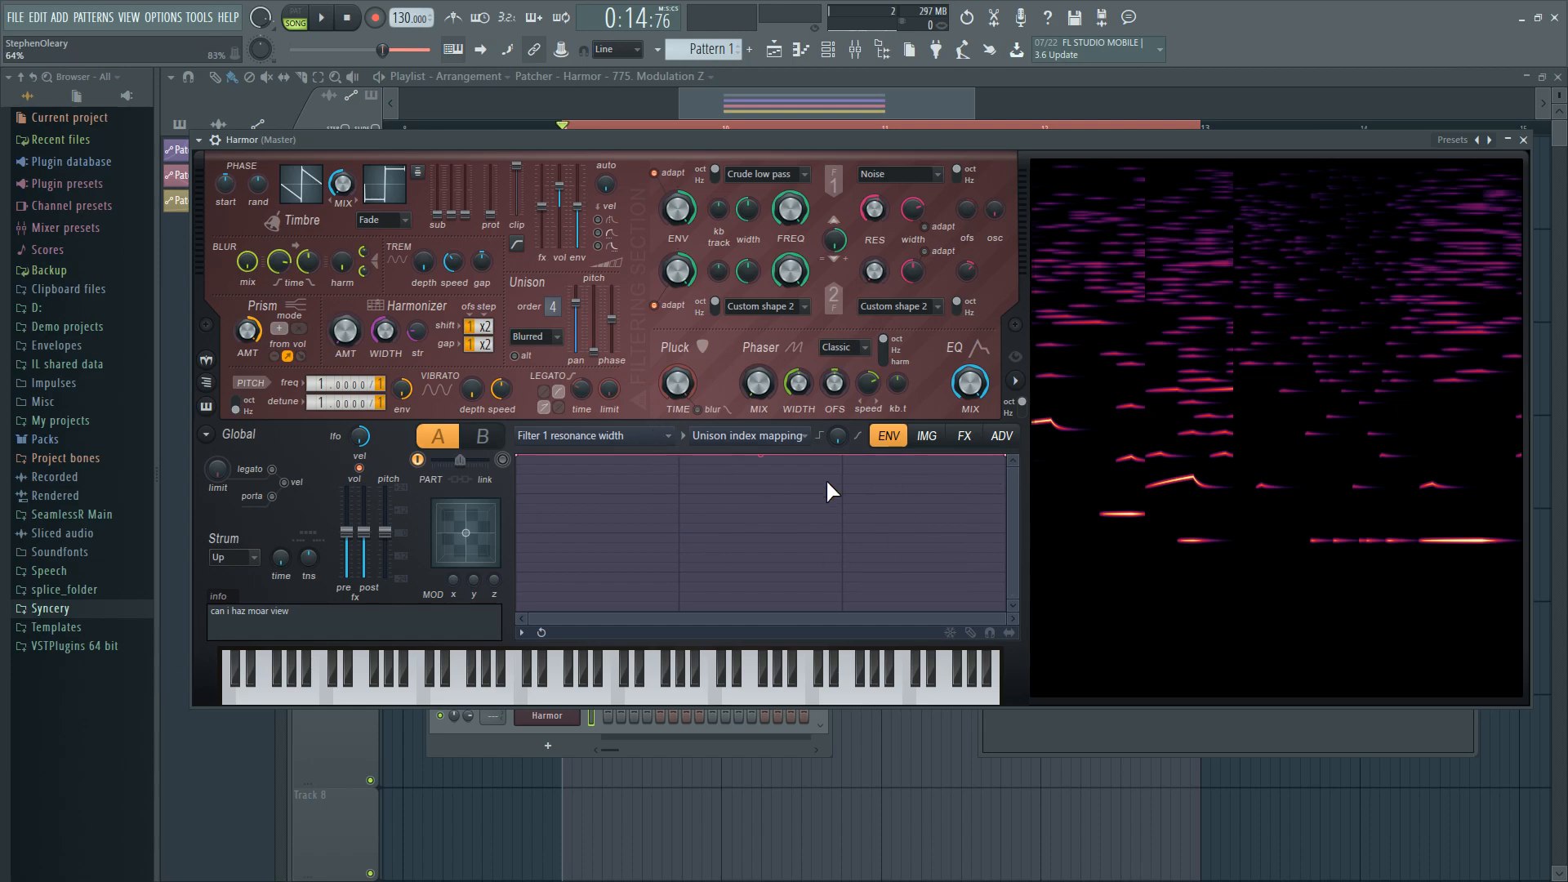
# Step: Set the unison order to 5, lower the mapping's midpoint to about 76%, and adjust the Filter 1 resonance amount
pyautogui.moveTo(552, 311); pyautogui.dragTo(551, 301)
pyautogui.moveTo(760, 457); pyautogui.dragTo(760, 493)
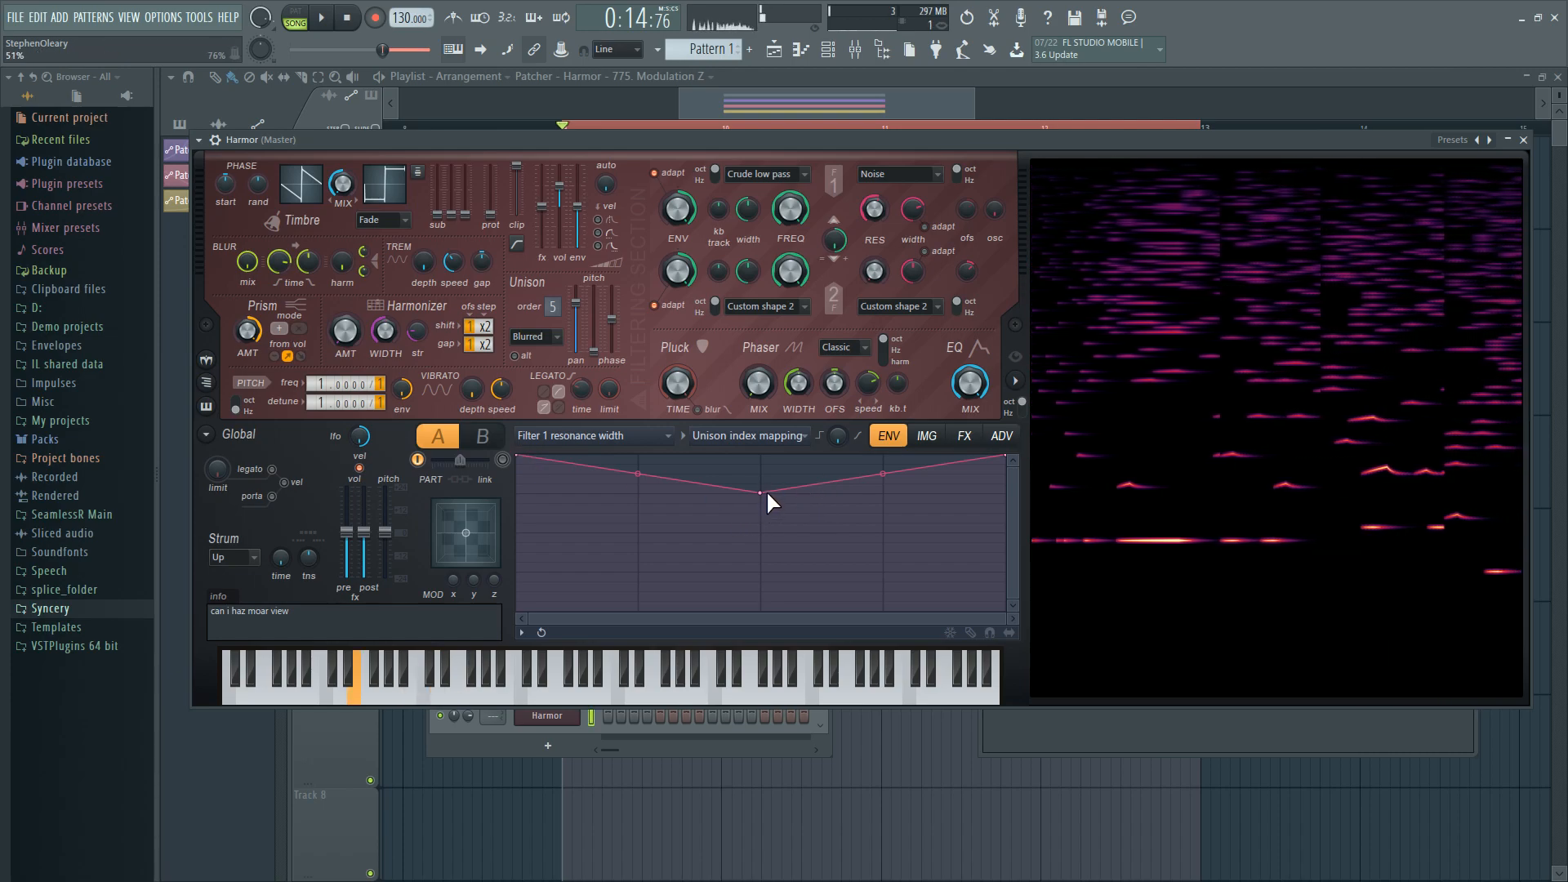
pyautogui.moveTo(874, 209); pyautogui.dragTo(881, 195)
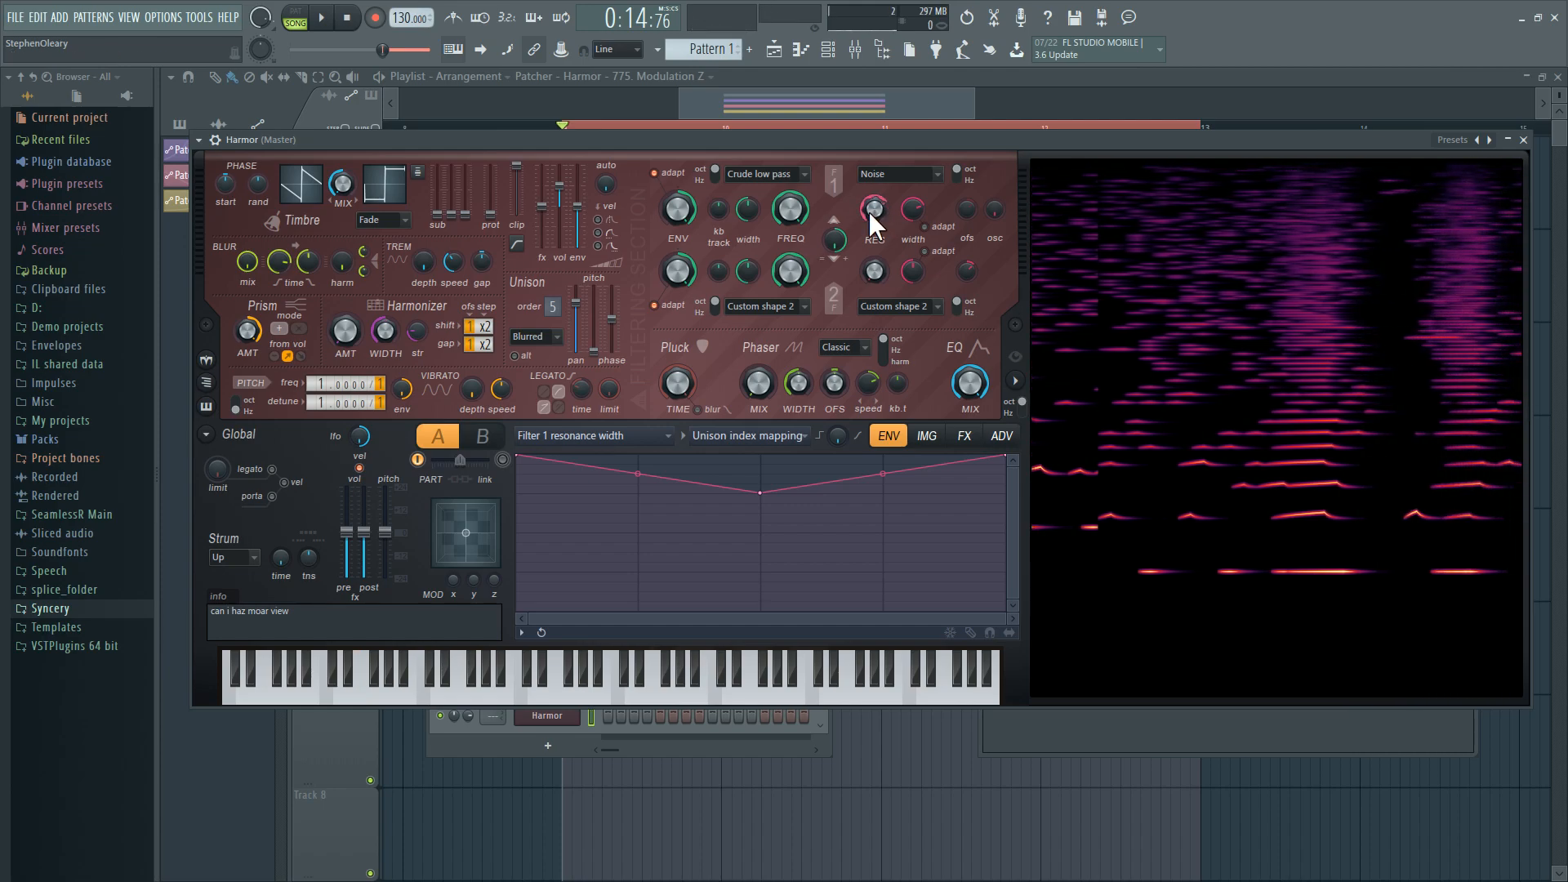
# Step: Move Phaser directly after Prism in the unit processing order, set its scale to harmonic and raise its mix
pyautogui.click(1002, 435)
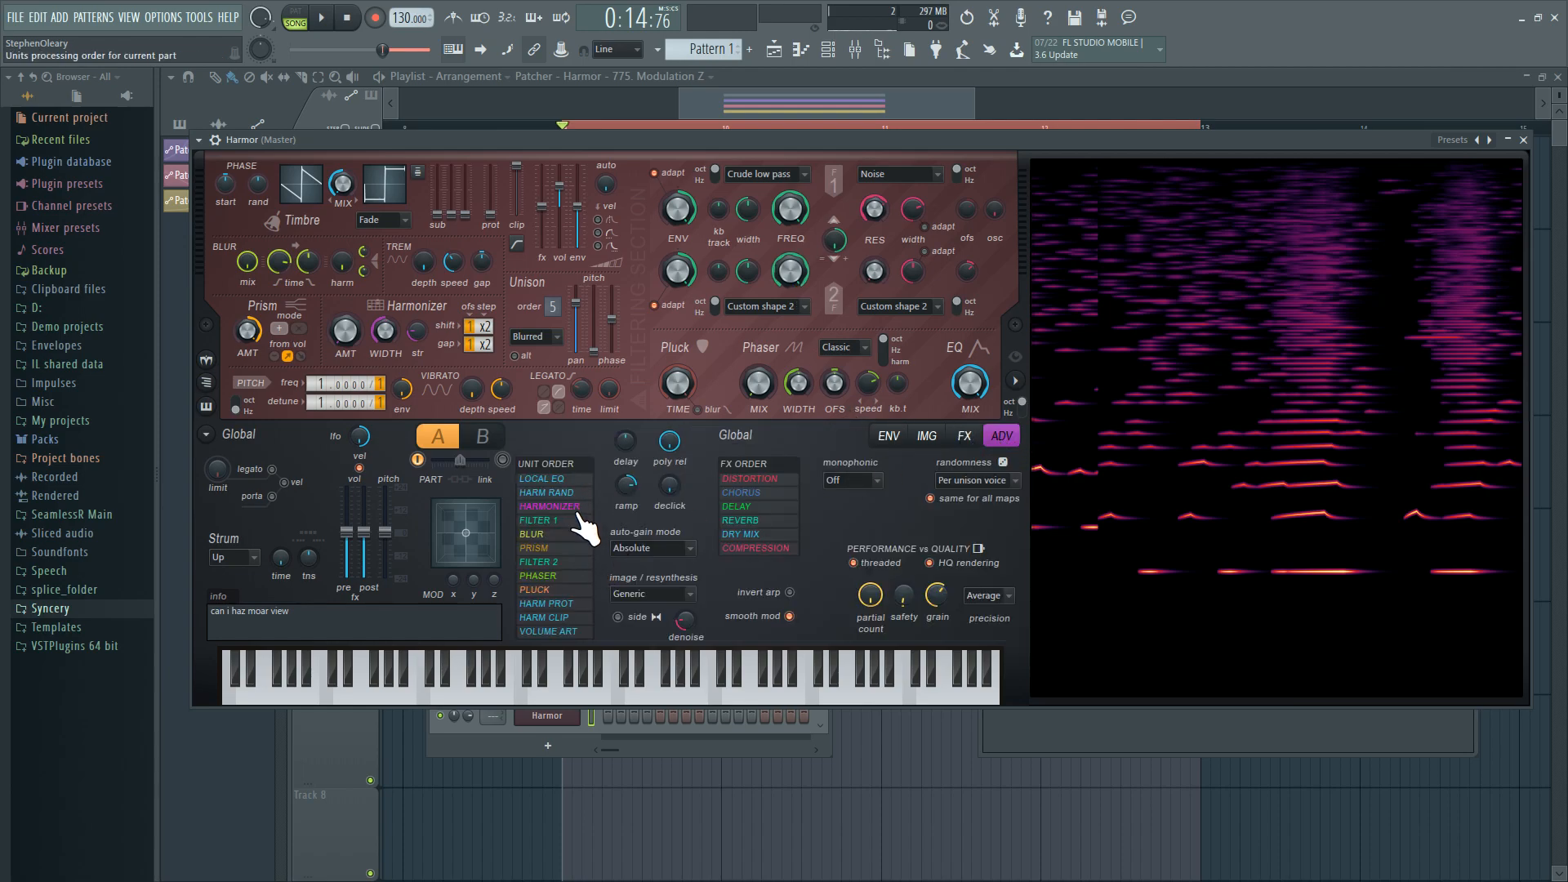
pyautogui.click(897, 438)
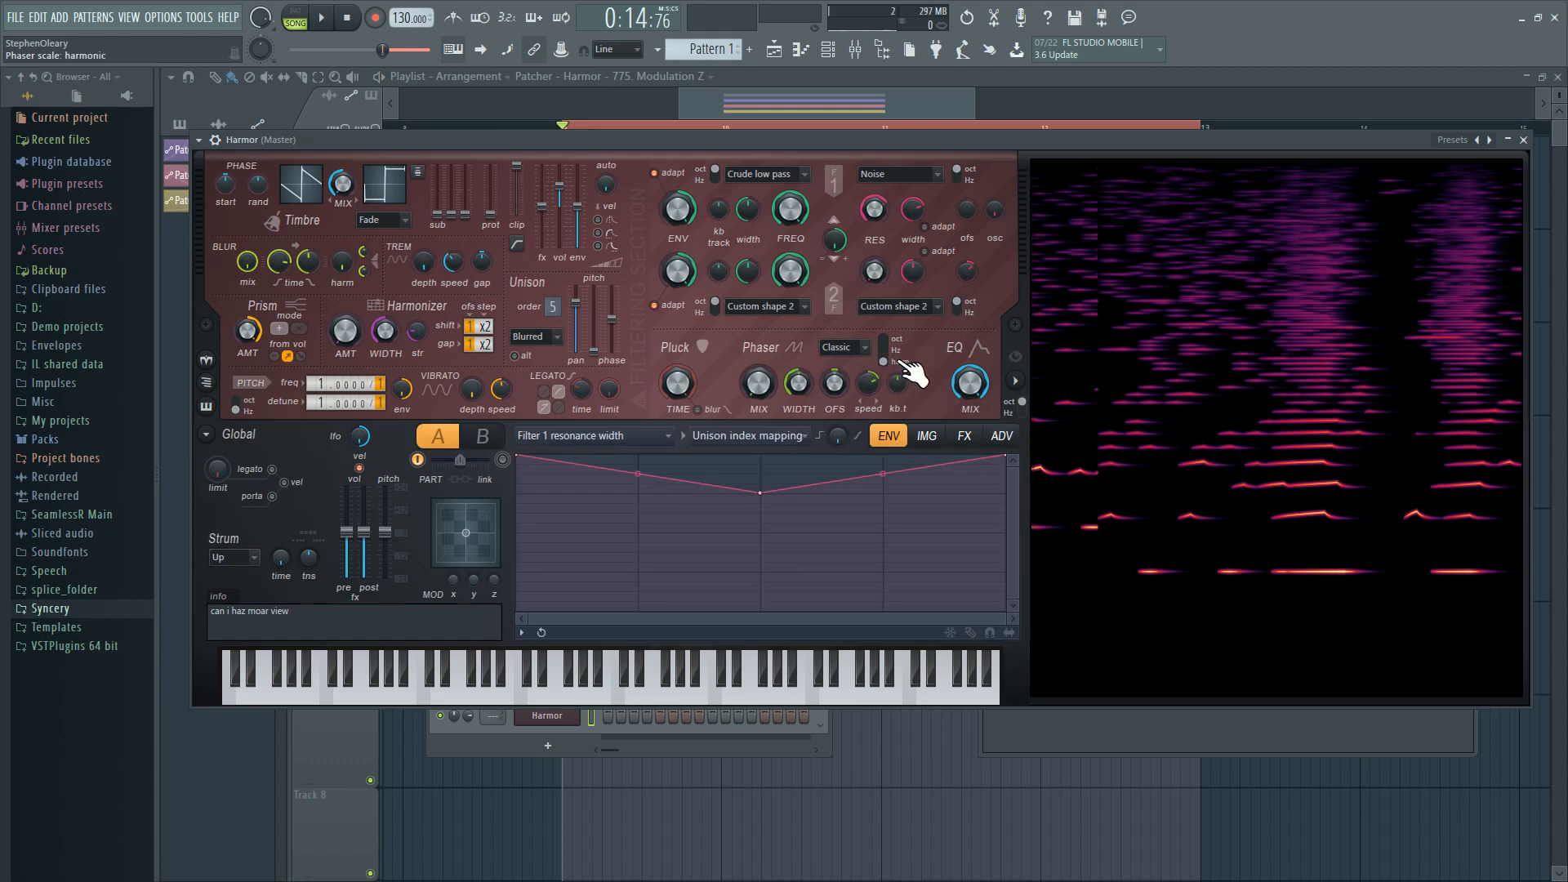
pyautogui.click(895, 359)
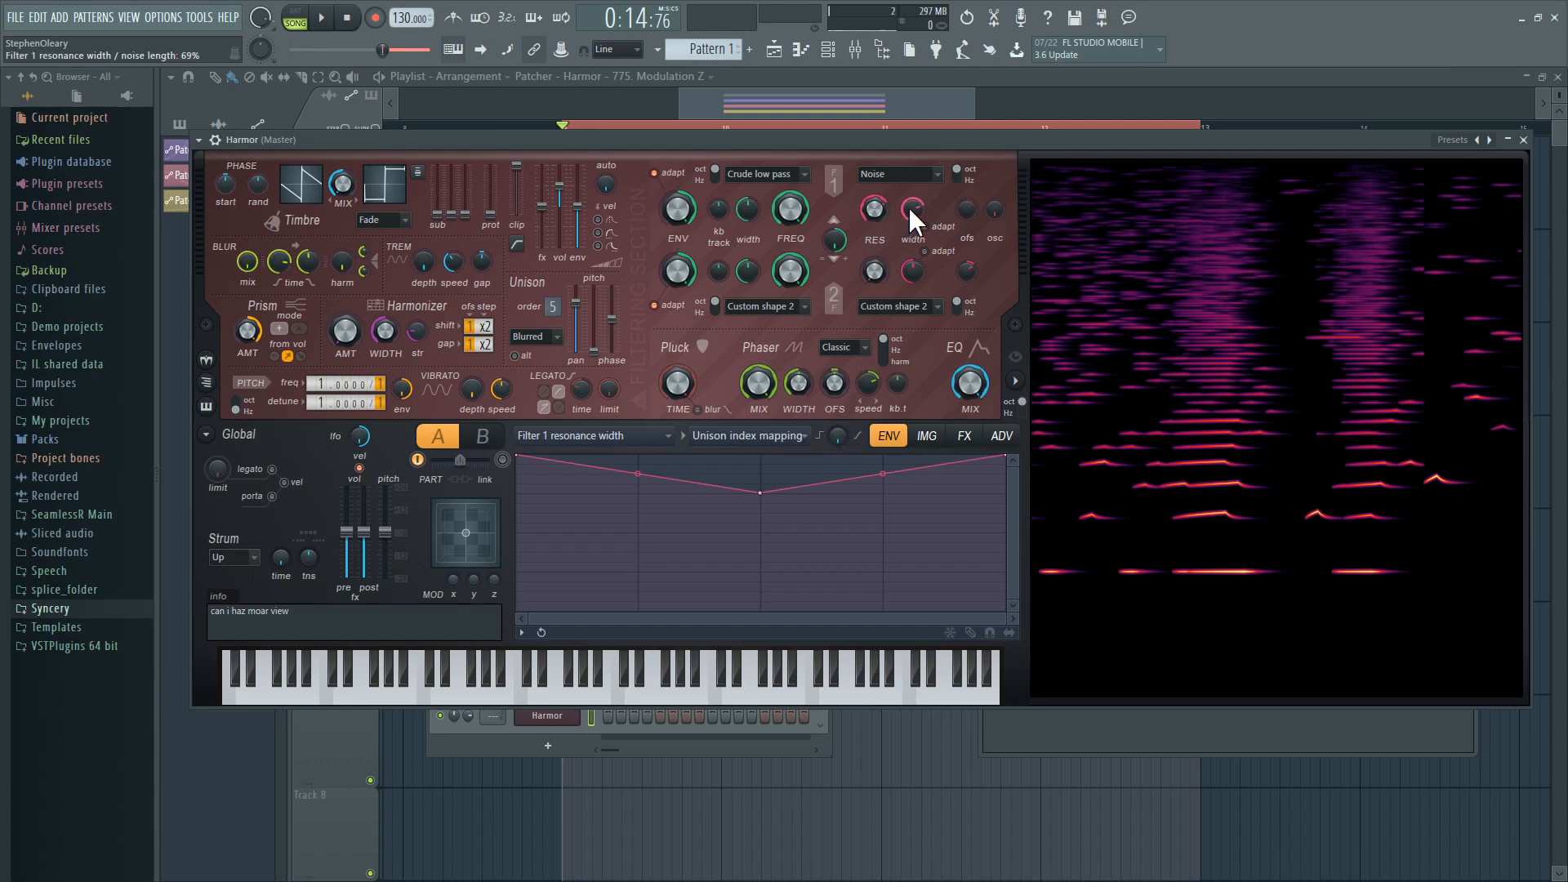
# Step: Adjust the Filter 1 noise length, and compare the phaser's Hz scale with the harmonic scale, keeping harmonic
pyautogui.moveTo(908, 210); pyautogui.dragTo(871, 253)
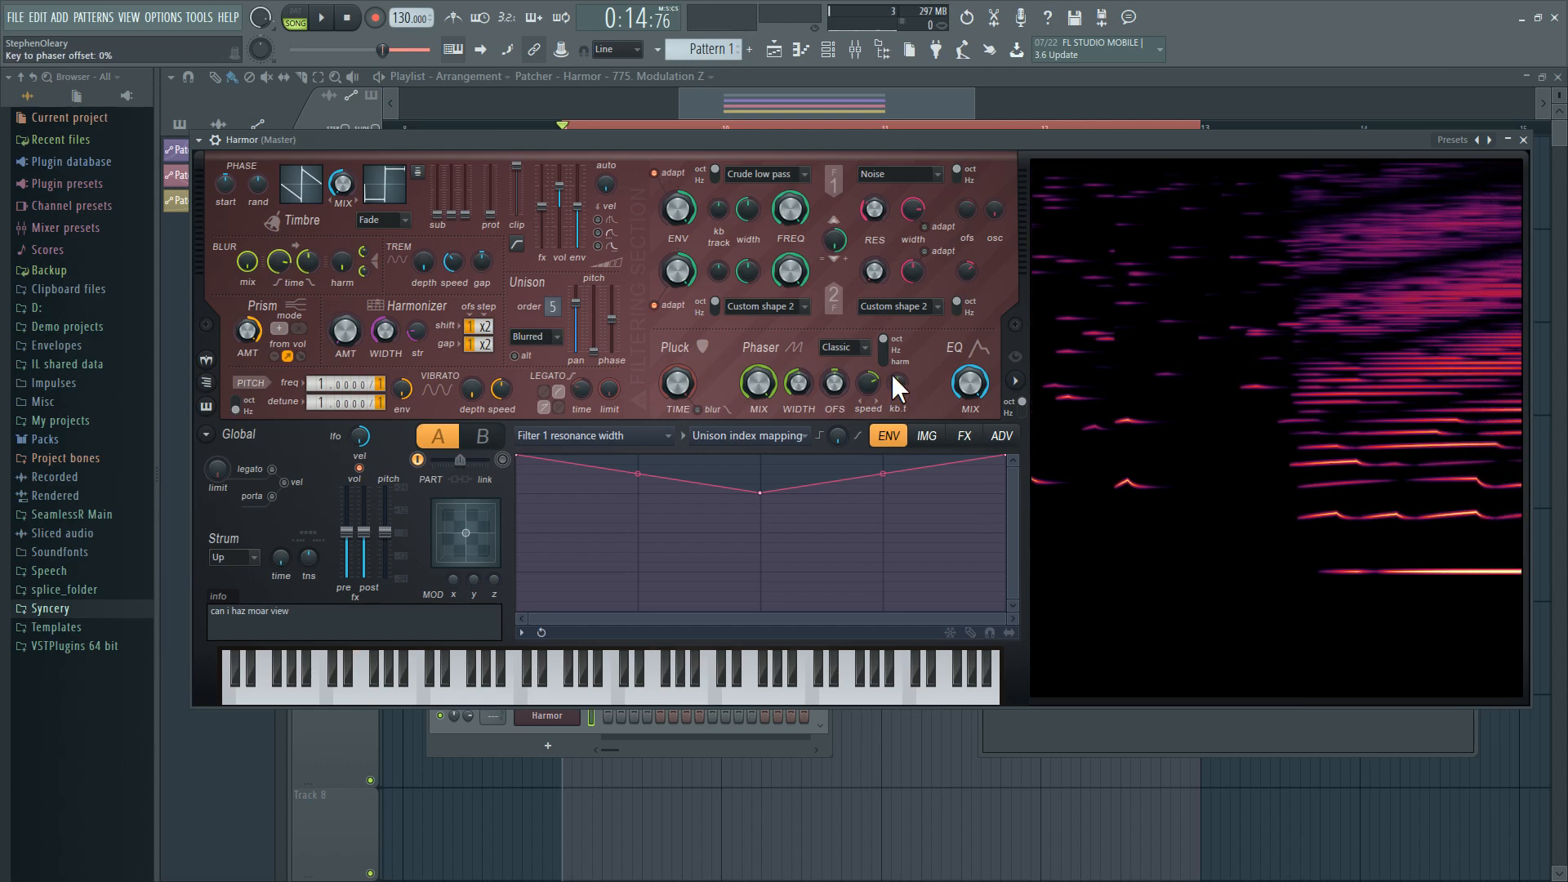
pyautogui.click(908, 350)
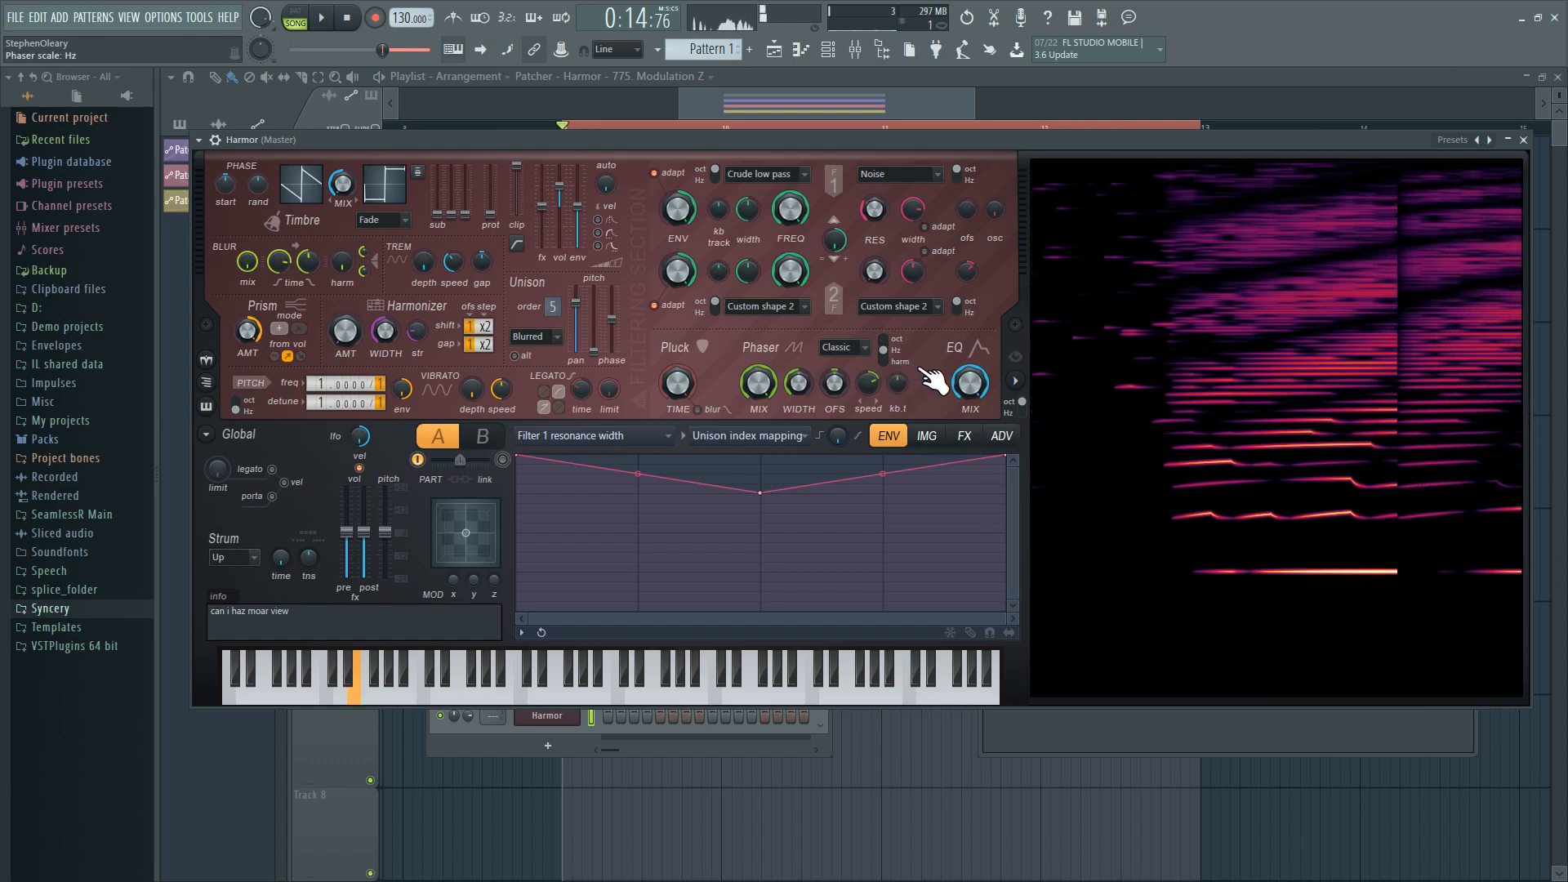
pyautogui.click(909, 364)
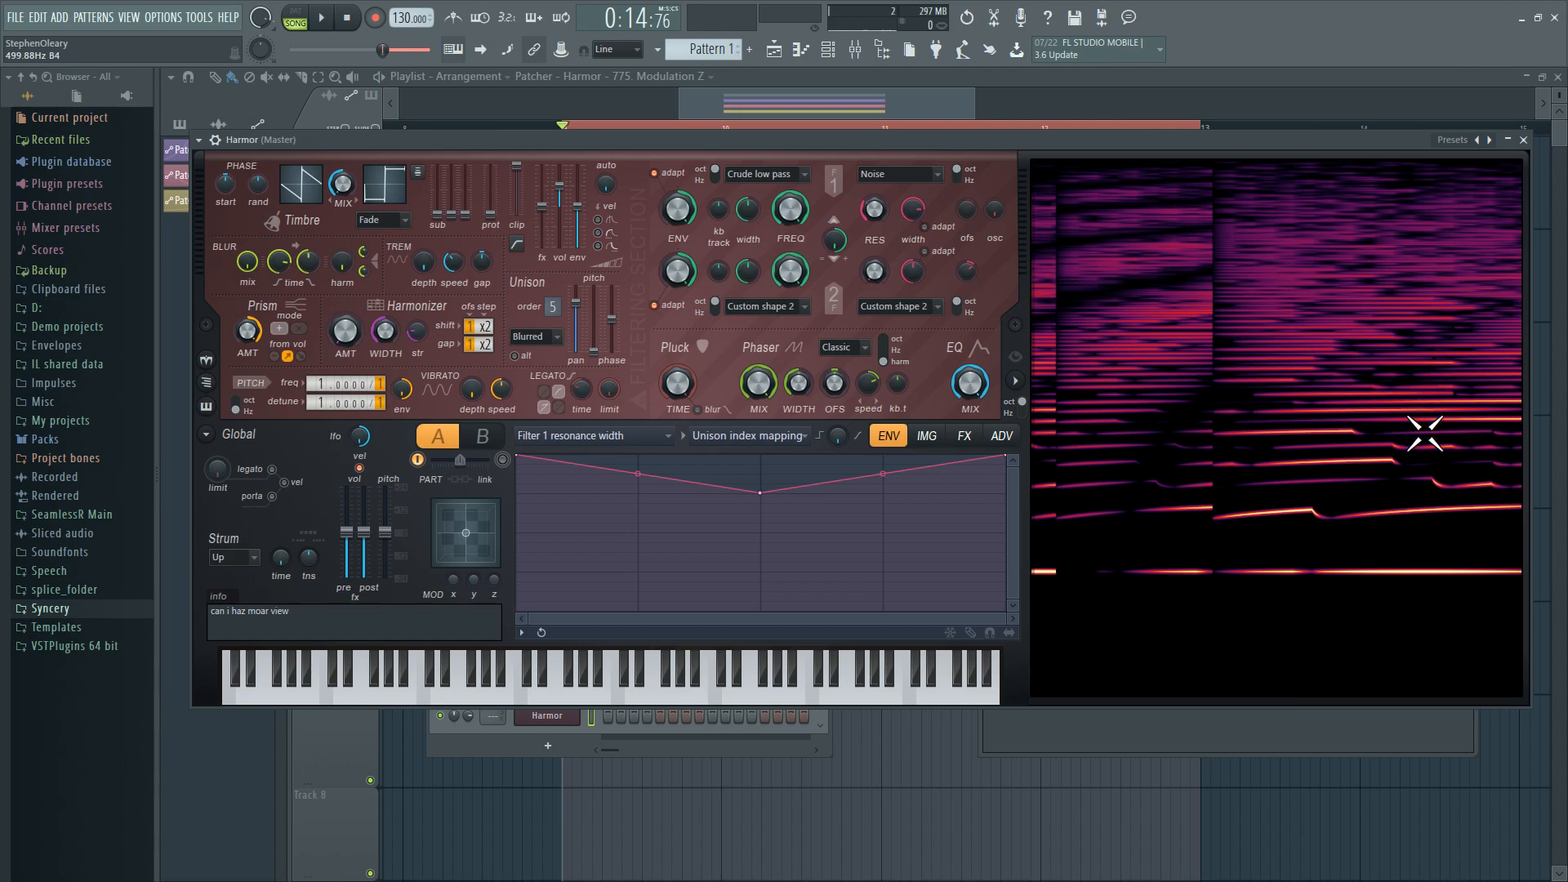
# Step: Adjust the phaser width, and audition the prism's inverted level link before returning to the normal harmonic level link
pyautogui.click(1001, 436)
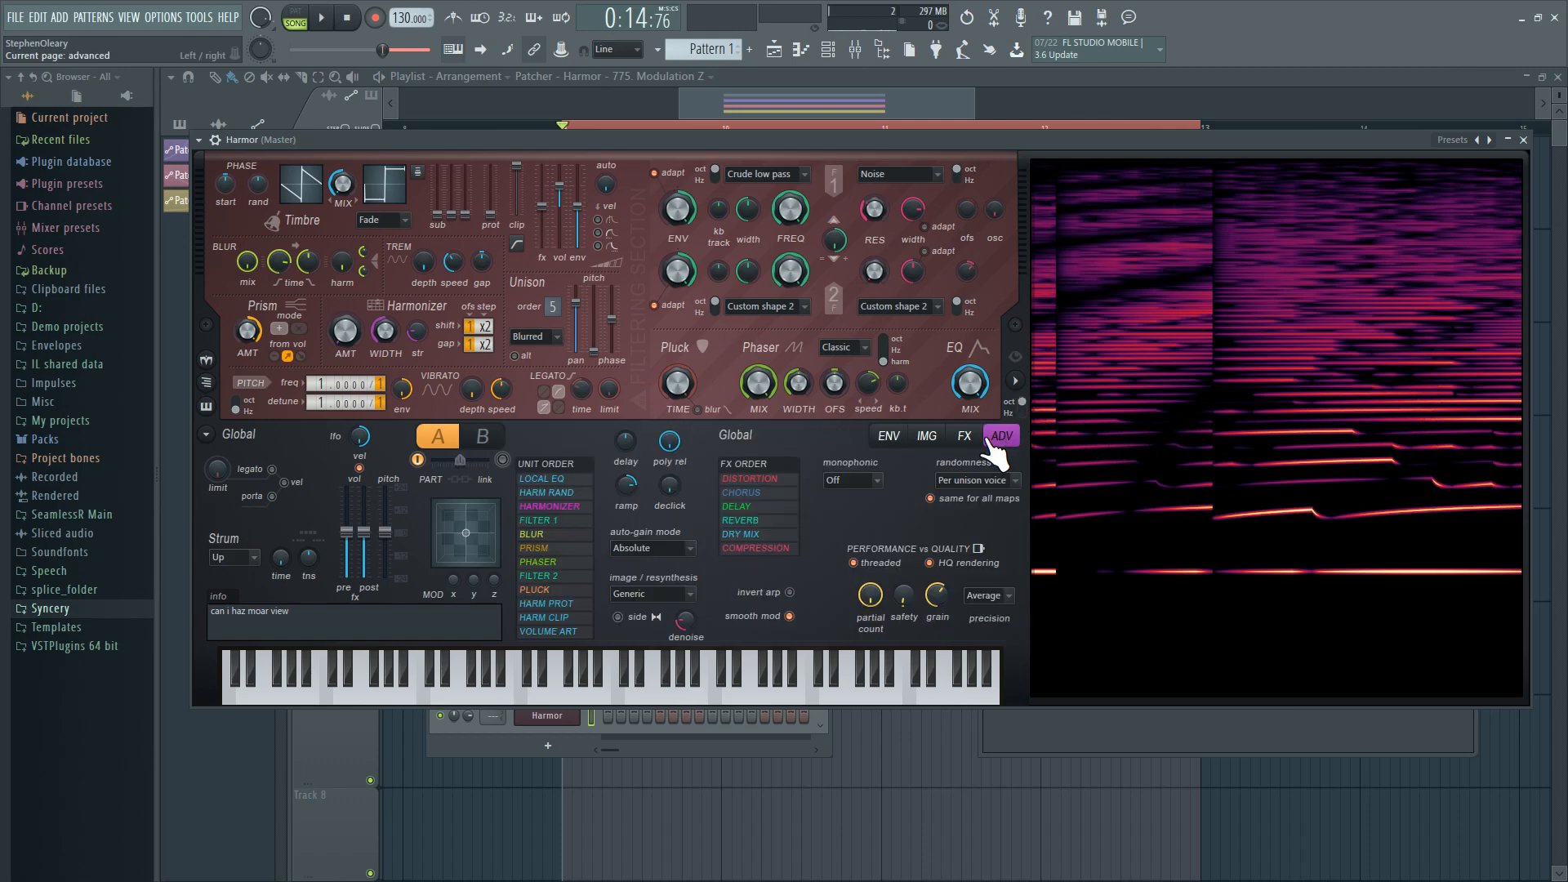
pyautogui.click(930, 438)
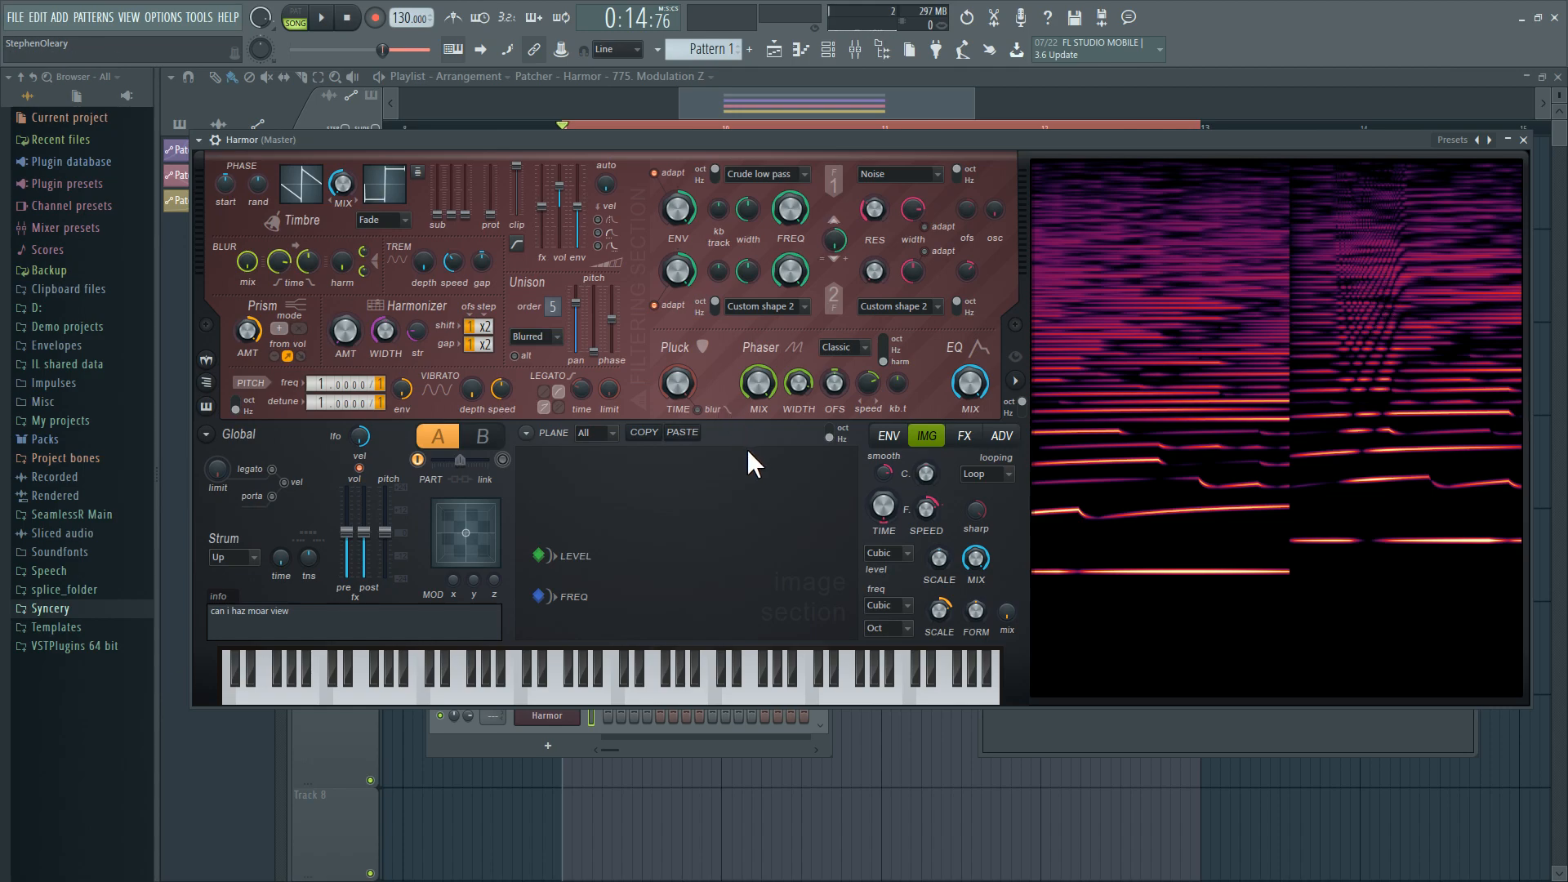
pyautogui.moveTo(796, 387)
pyautogui.mouseDown()
pyautogui.moveTo(796, 441)
pyautogui.moveTo(796, 377)
pyautogui.mouseUp()
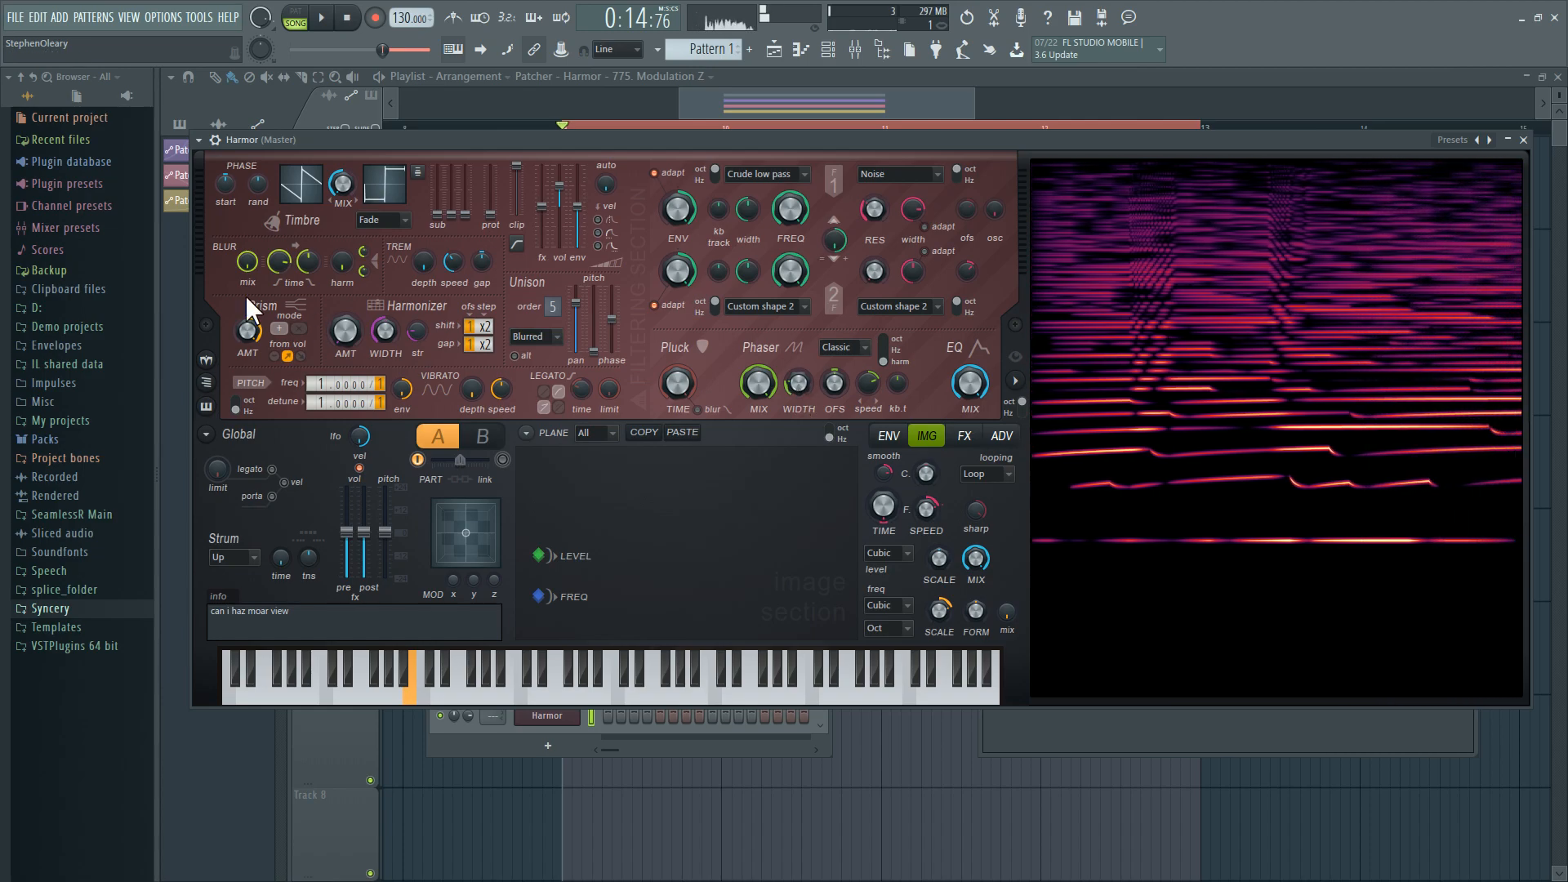
pyautogui.click(300, 357)
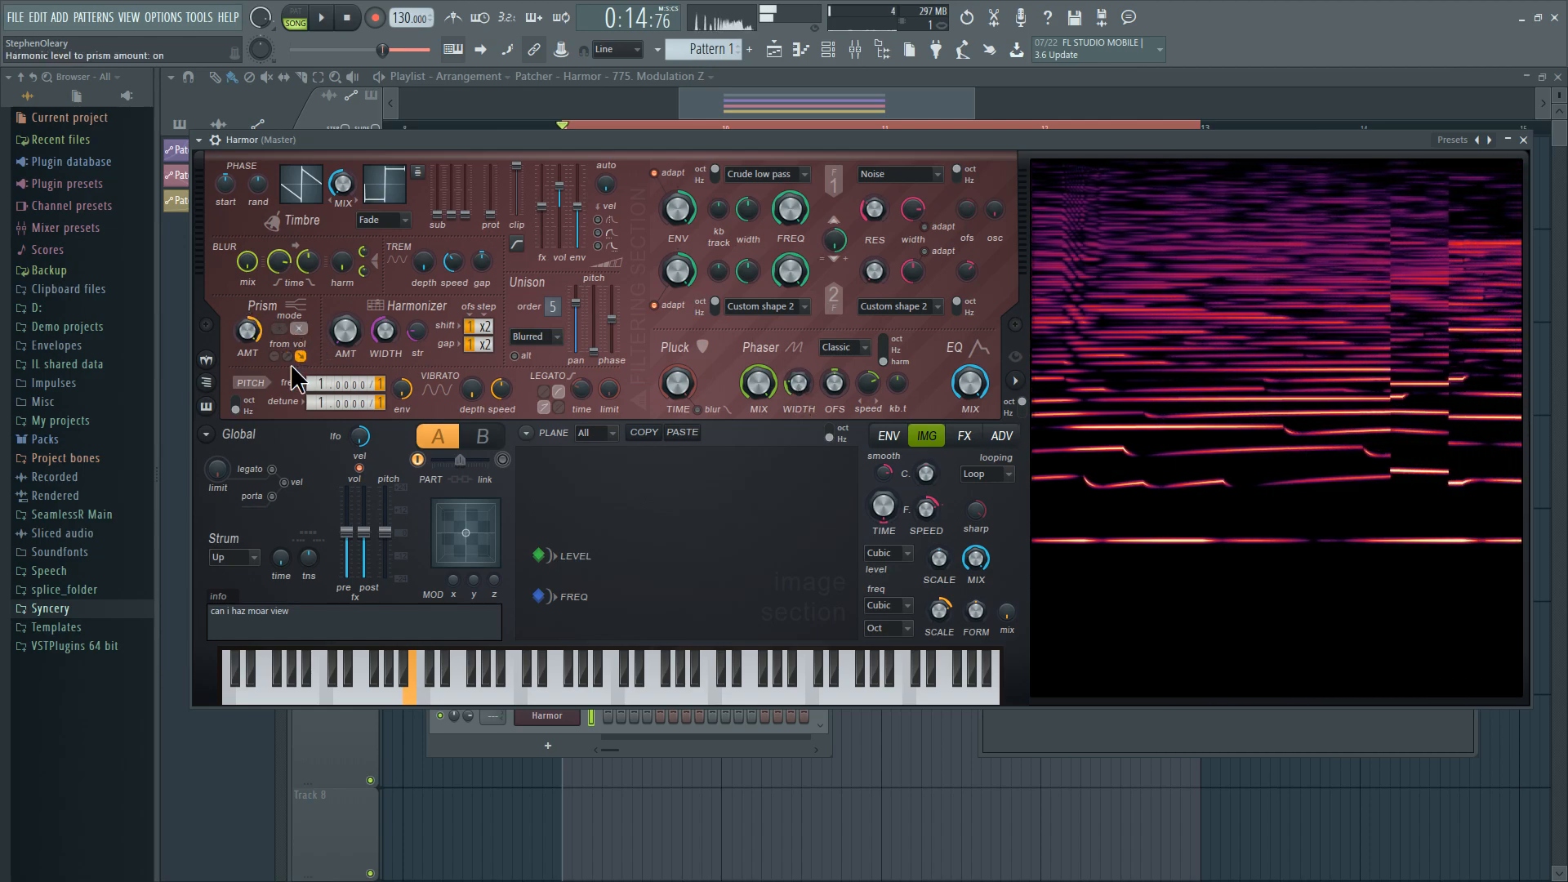
pyautogui.click(294, 357)
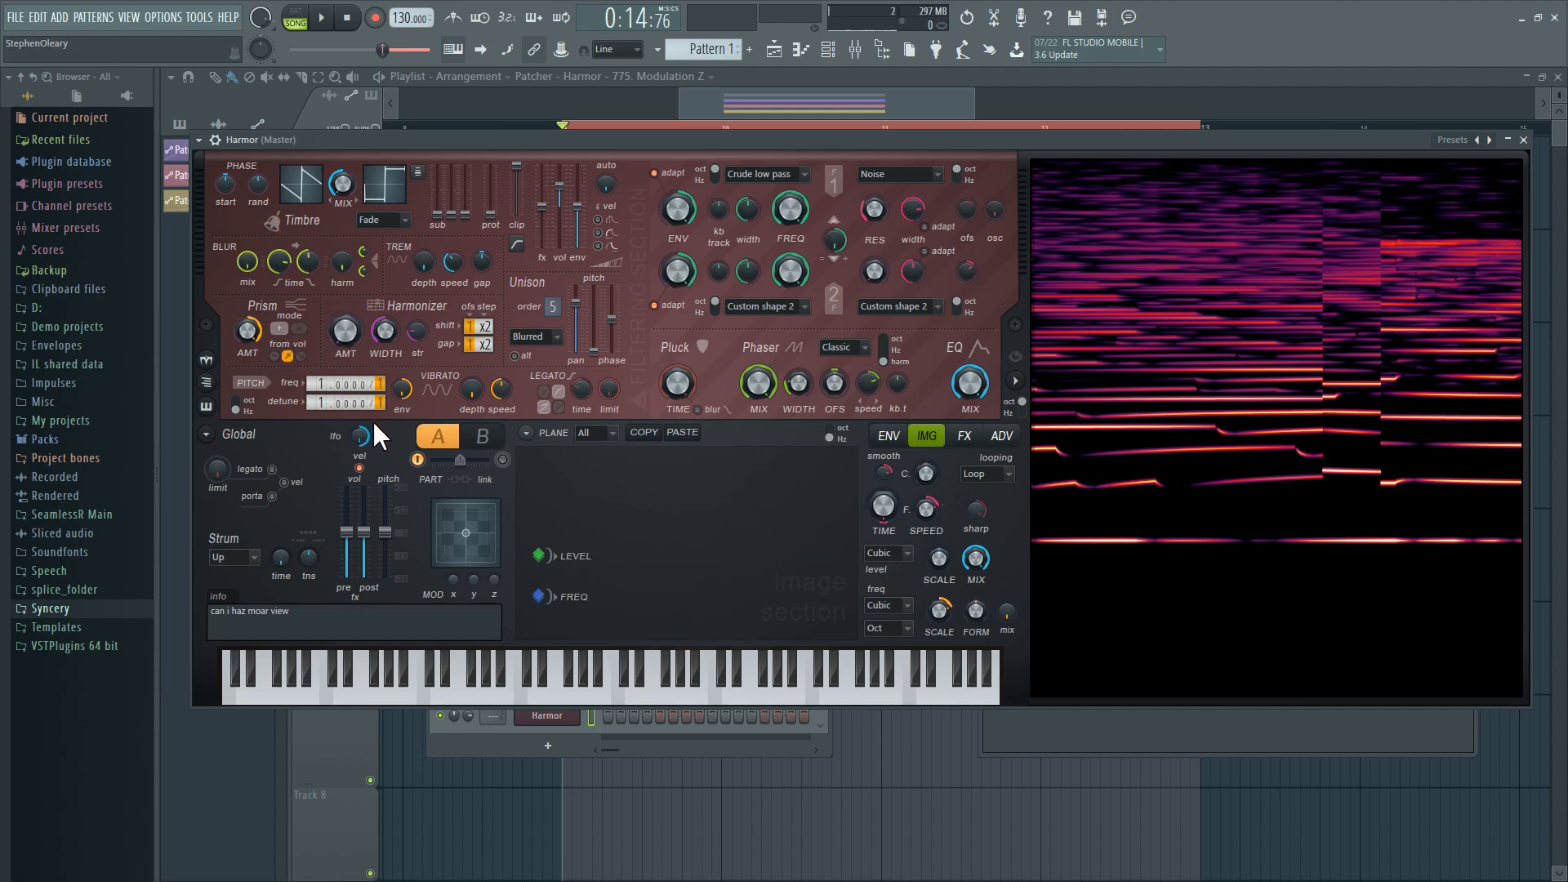
# Step: Check the unit processing order, close this Harmor instance, and open the Harmor inside Patcher
pyautogui.click(1011, 444)
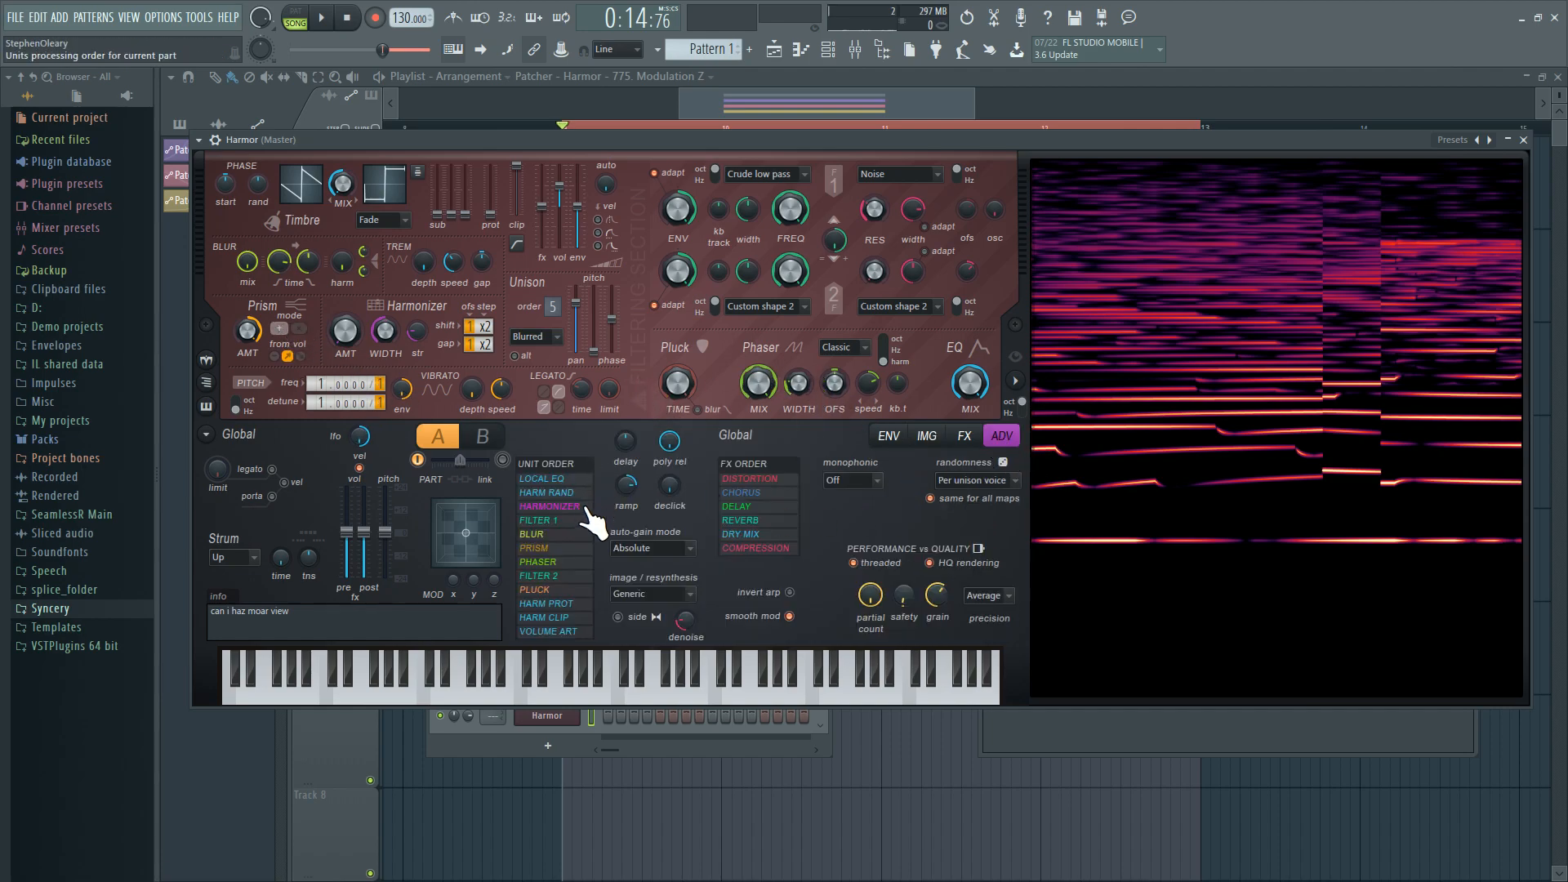
pyautogui.click(929, 439)
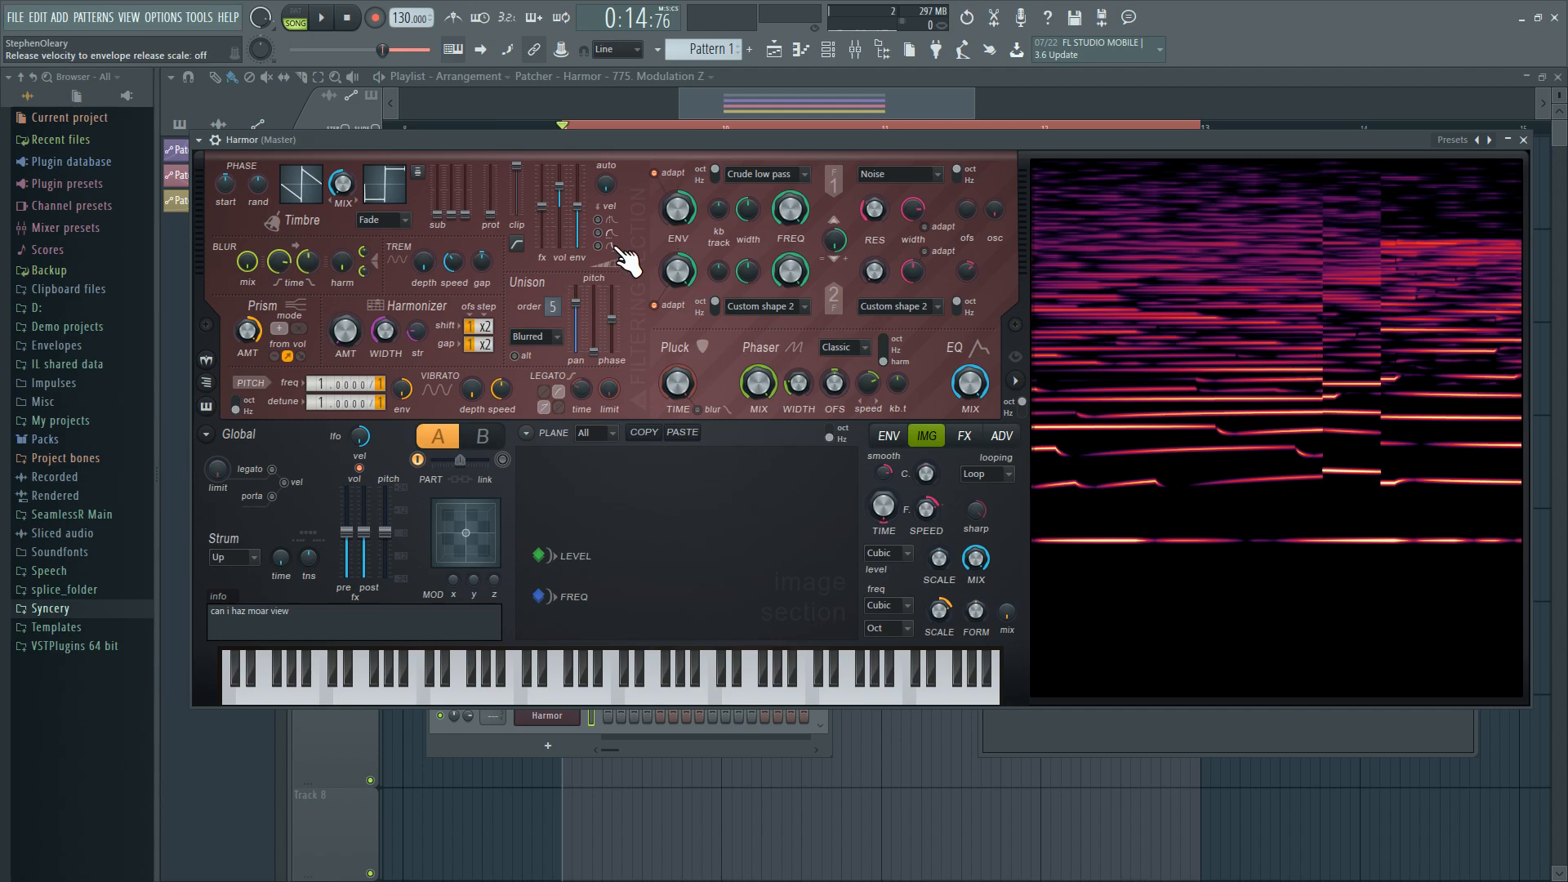
pyautogui.click(1524, 140)
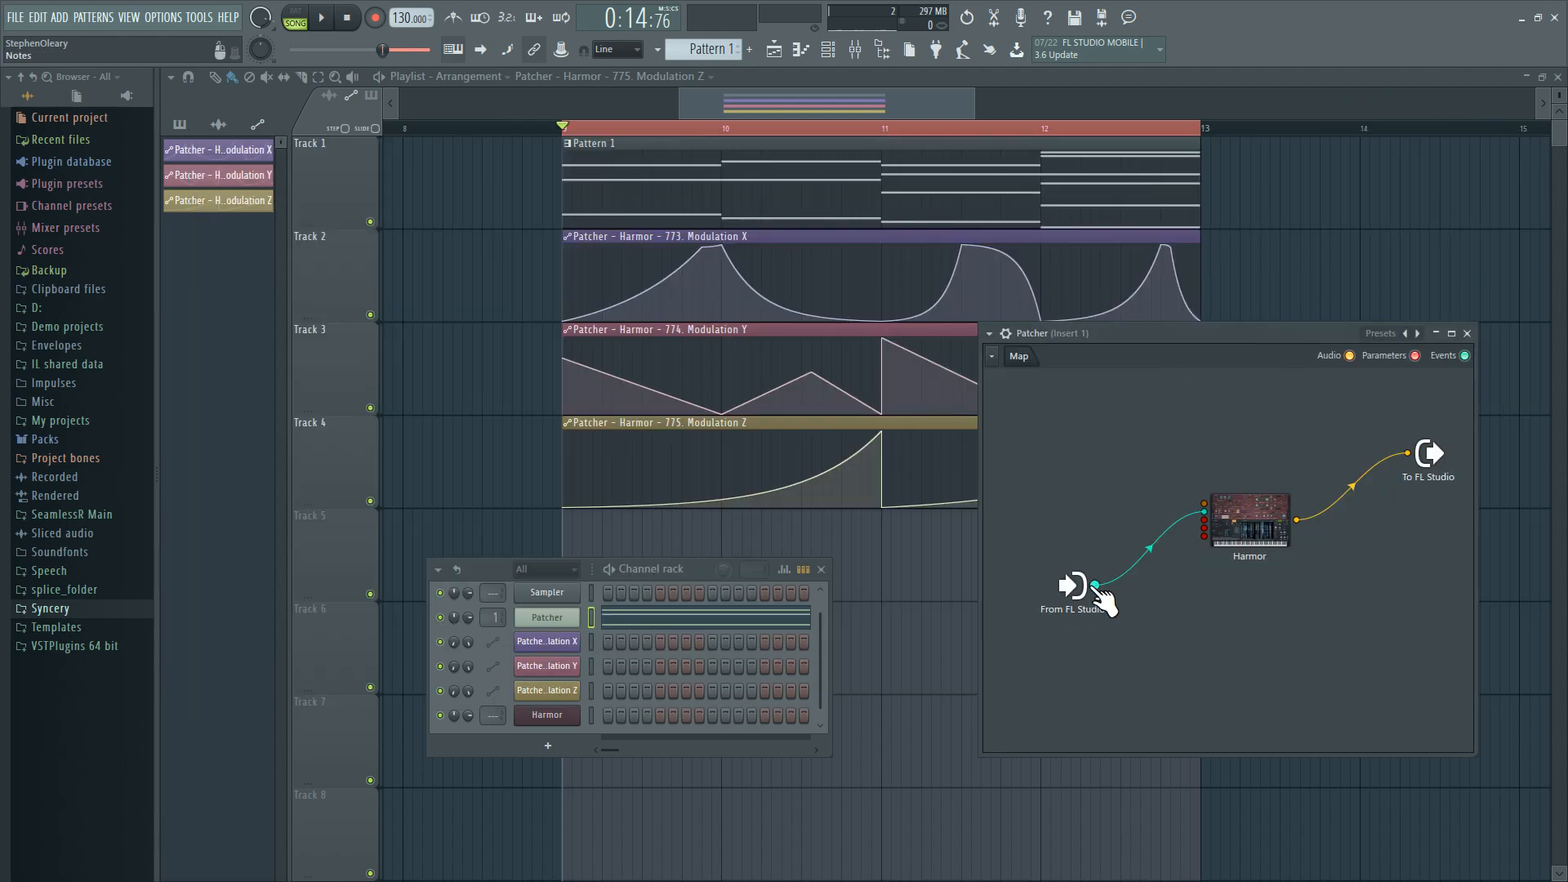
pyautogui.doubleClick(1229, 527)
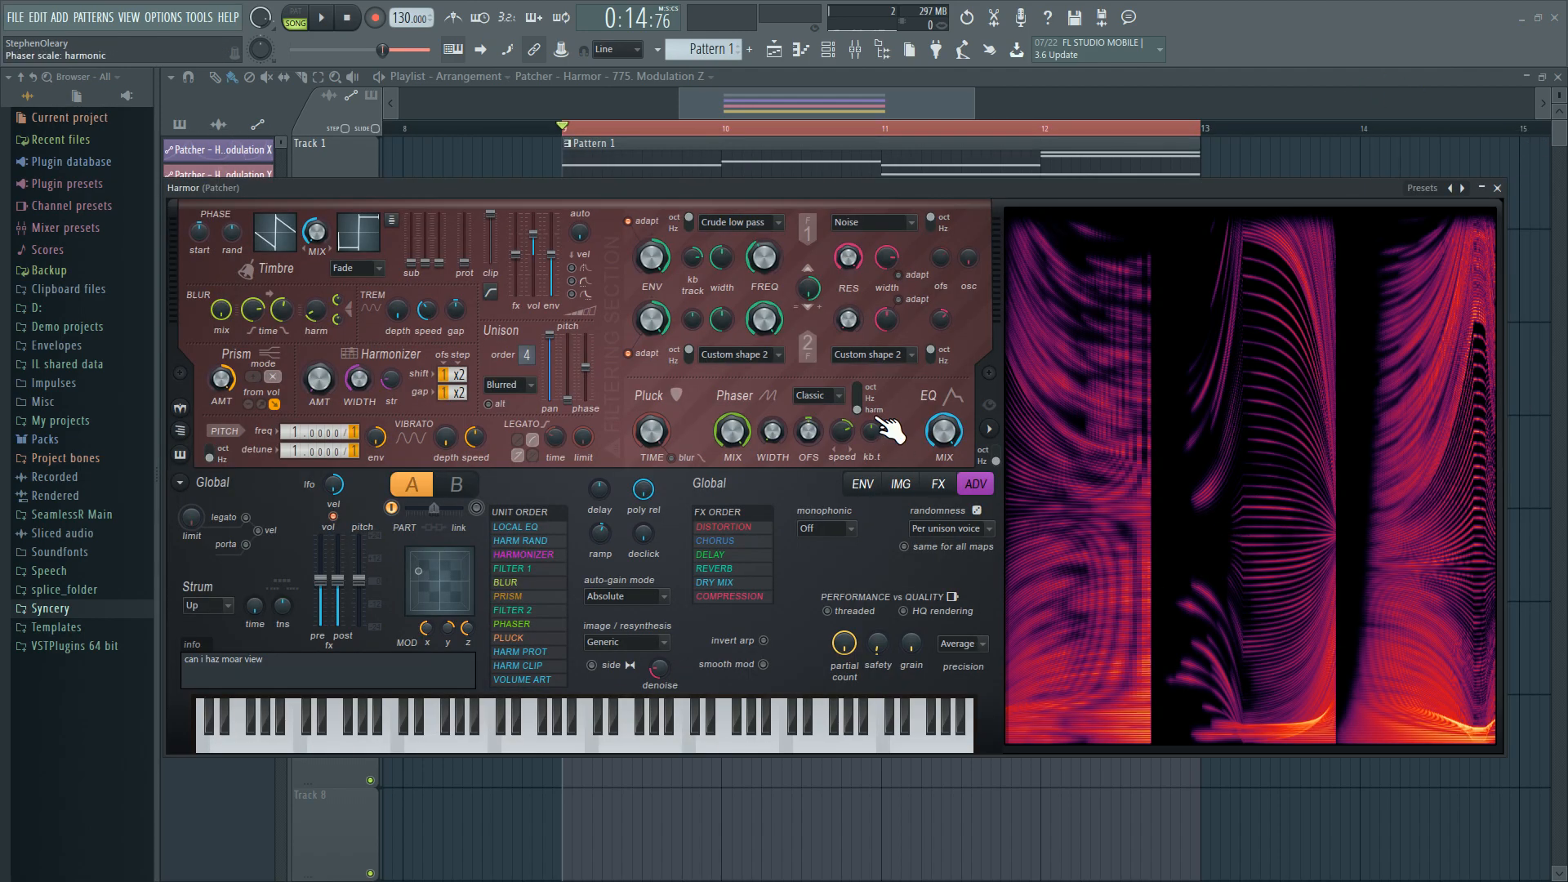
pyautogui.moveTo(827, 193); pyautogui.dragTo(875, 207)
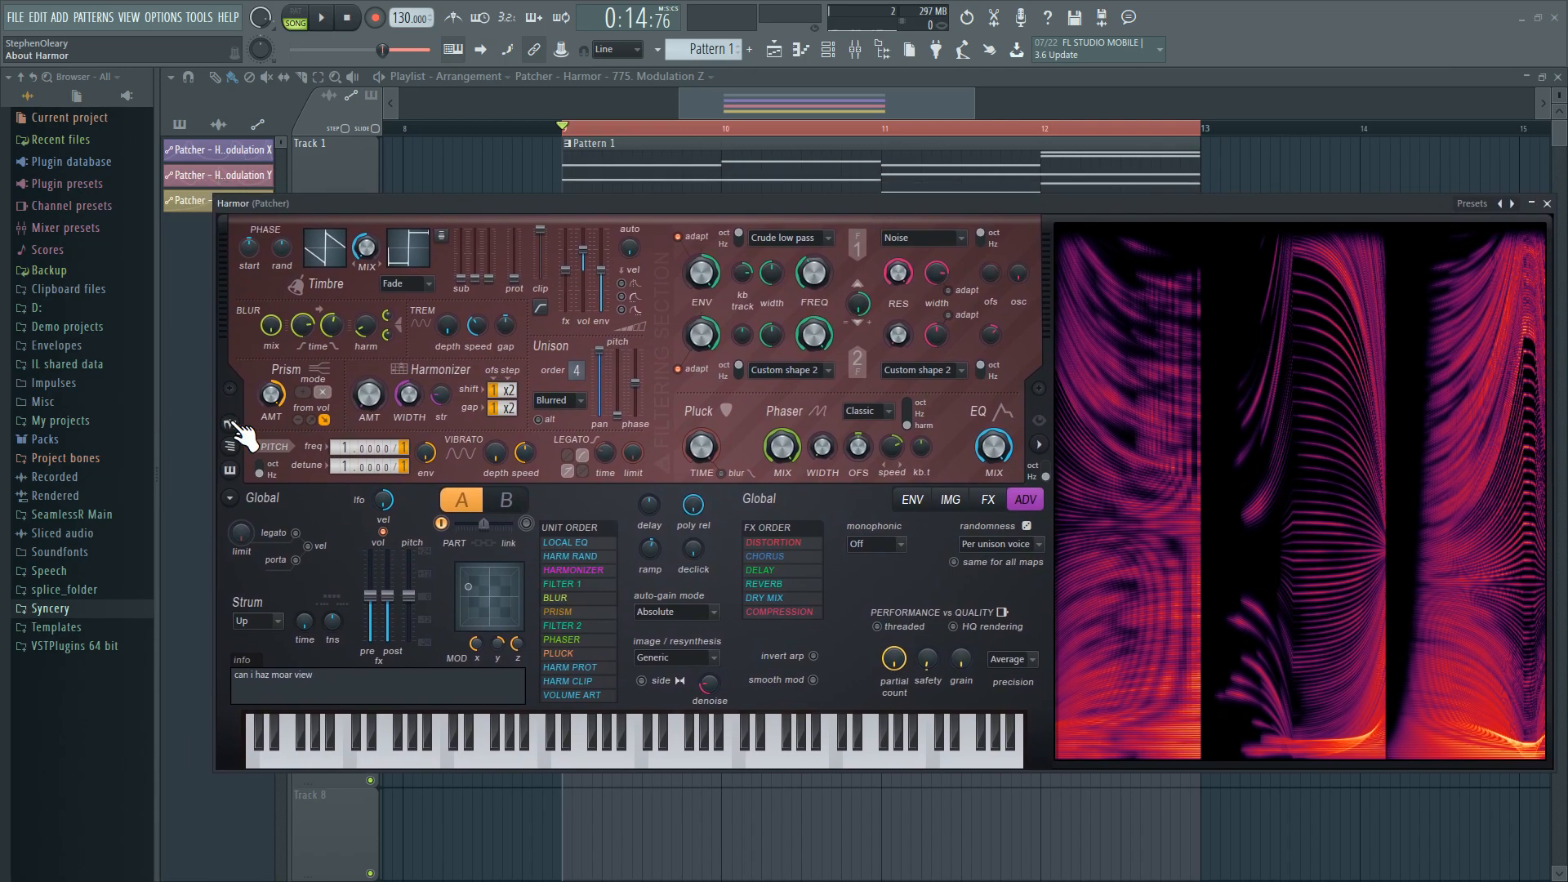
# Step: Examine the Modulation X mapping of the prism amount and the Unison index mapping of the Filter 1 resonance width
pyautogui.rightClick(276, 397)
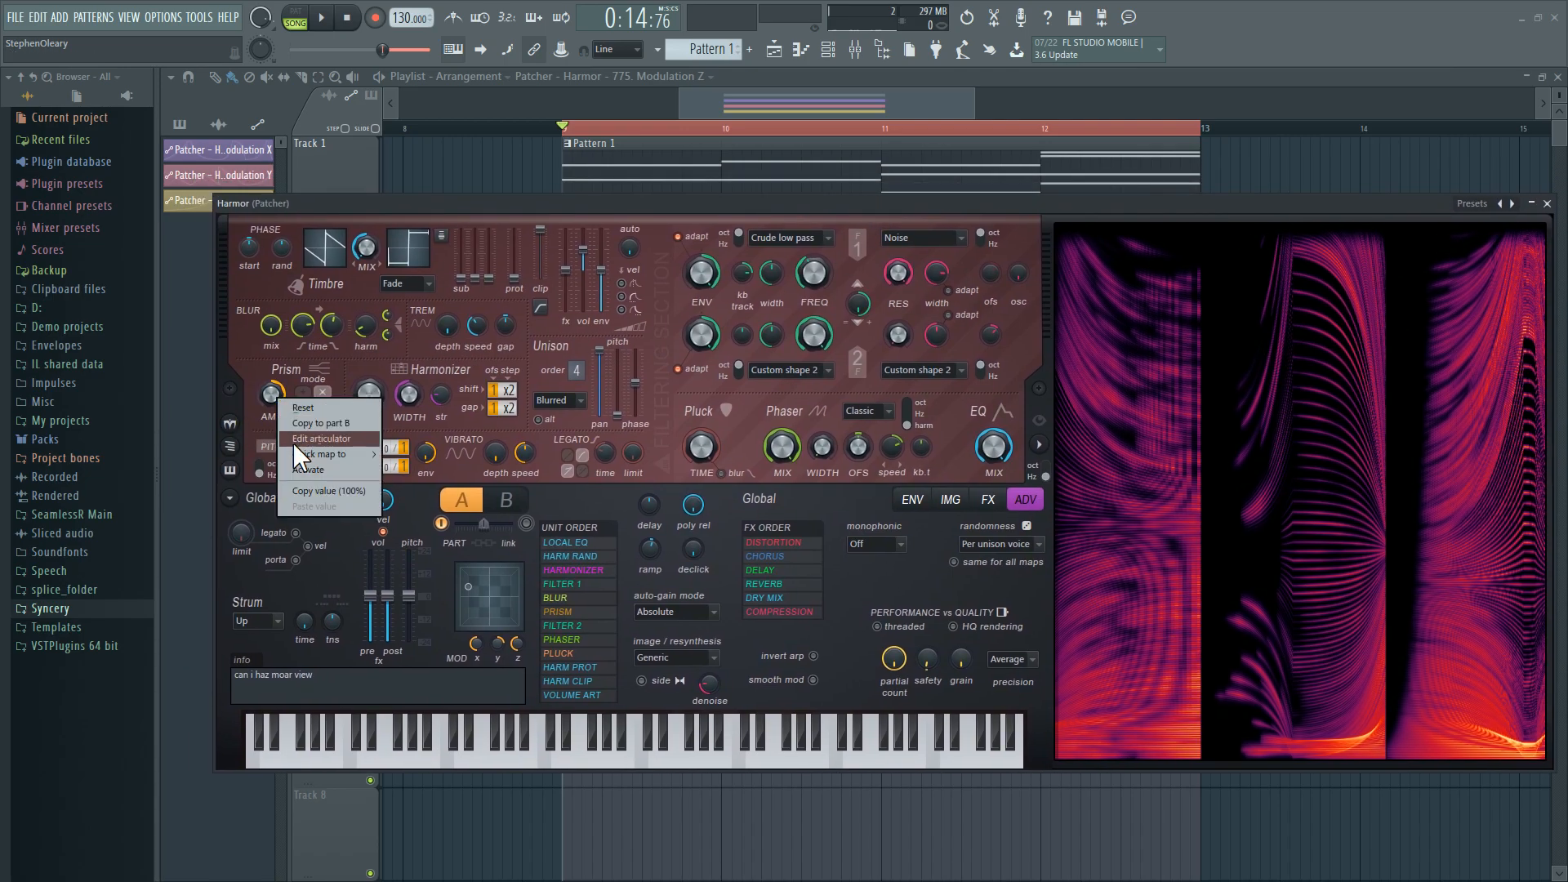
pyautogui.click(292, 443)
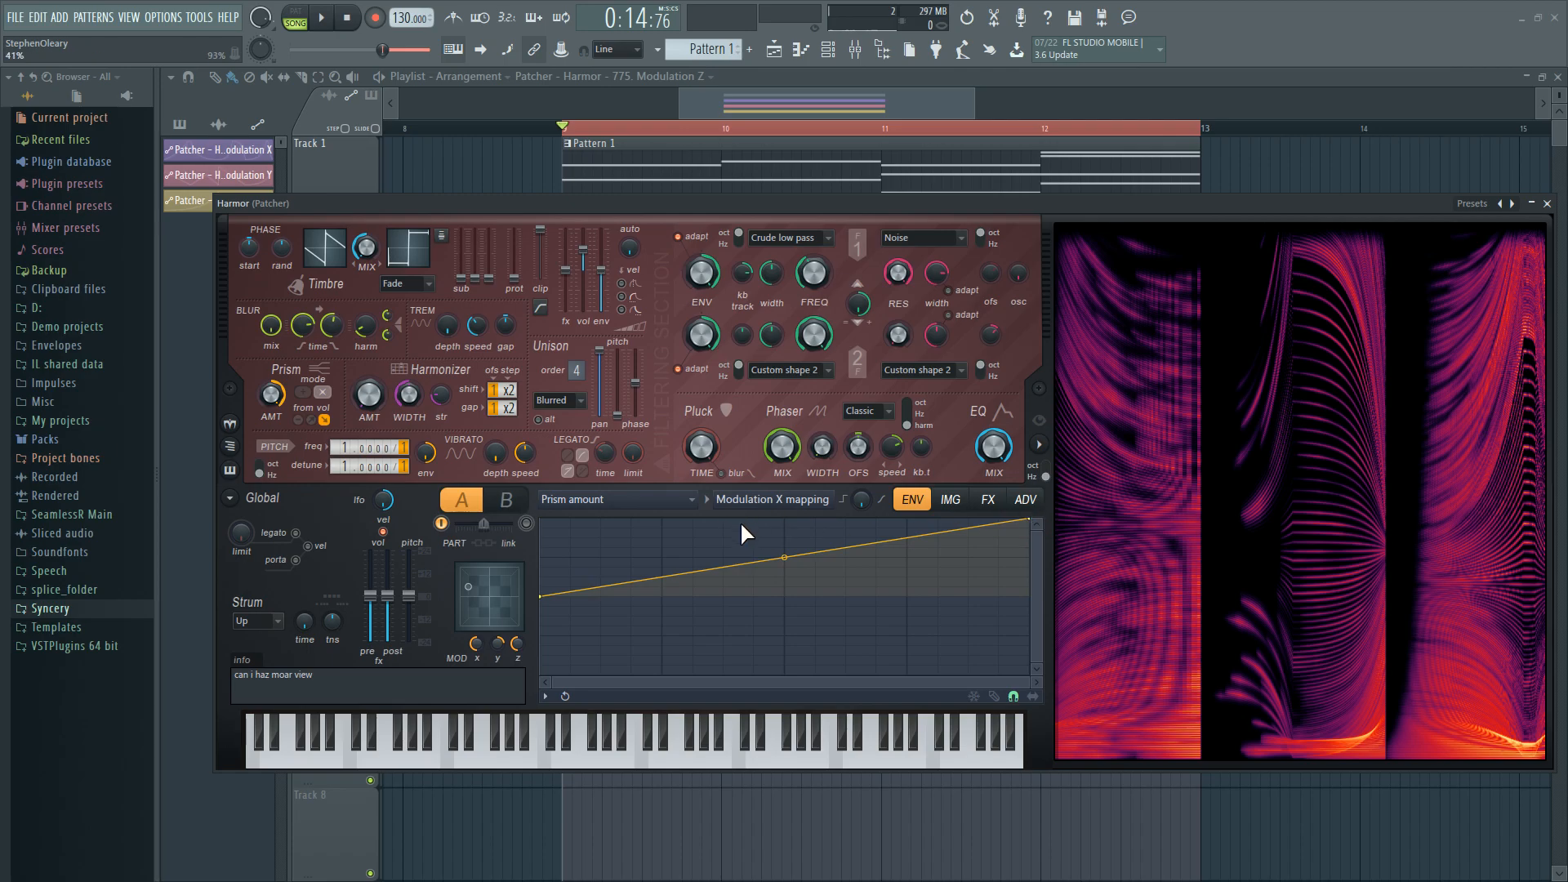
pyautogui.rightClick(907, 274)
pyautogui.click(948, 281)
pyautogui.rightClick(947, 281)
pyautogui.click(985, 310)
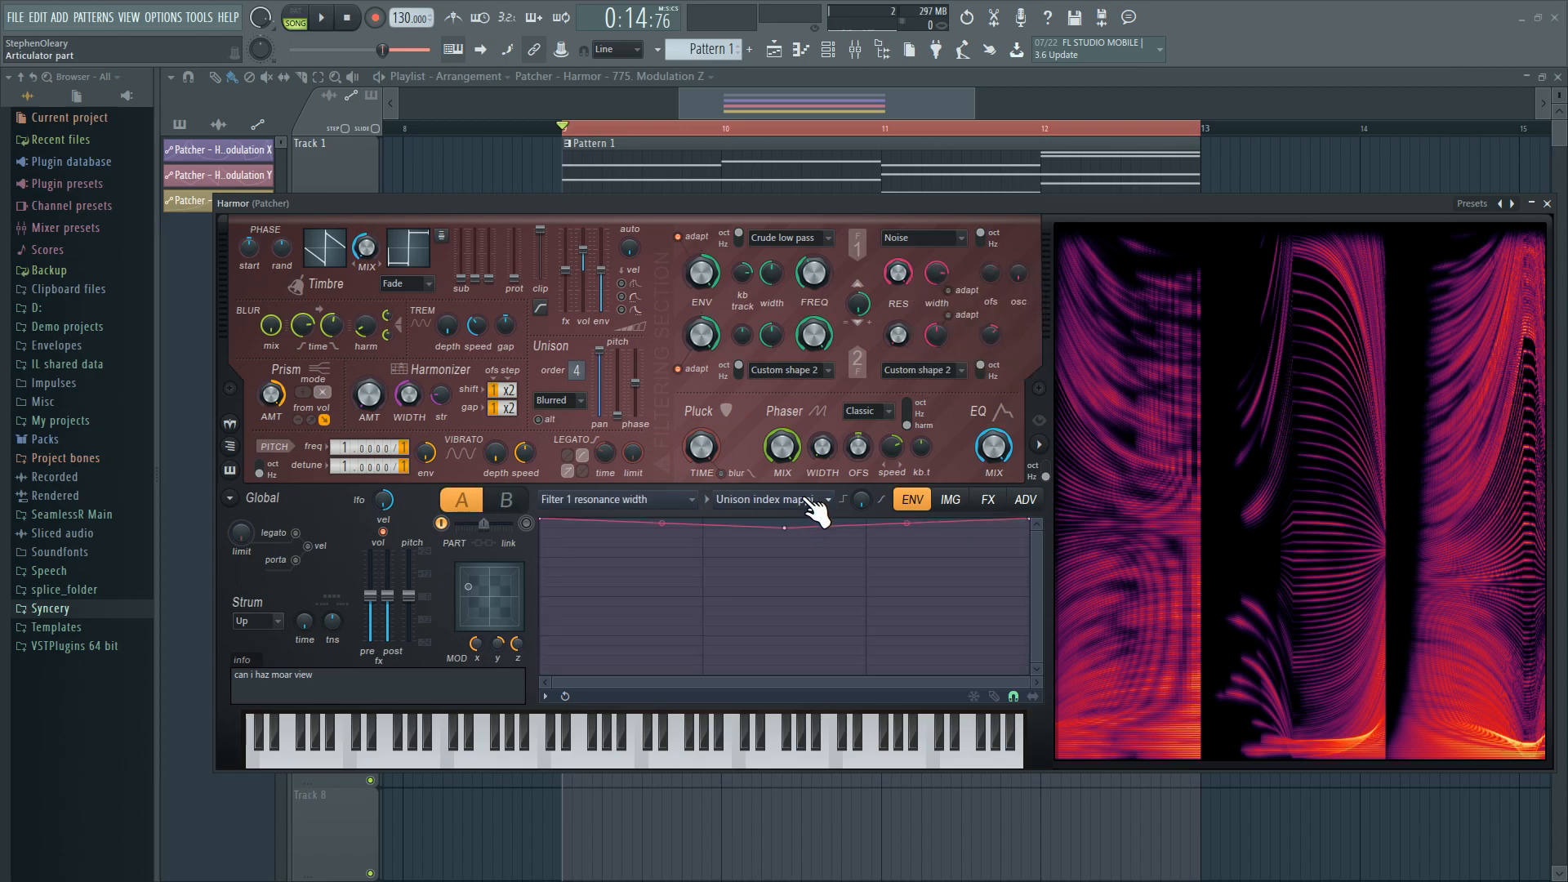
pyautogui.click(805, 499)
pyautogui.click(960, 250)
# Step: Examine the Modulation Y mapping of the Filter 1 resonance amount and the Modulation Z mapping of the phaser mix
pyautogui.rightClick(894, 275)
pyautogui.click(934, 316)
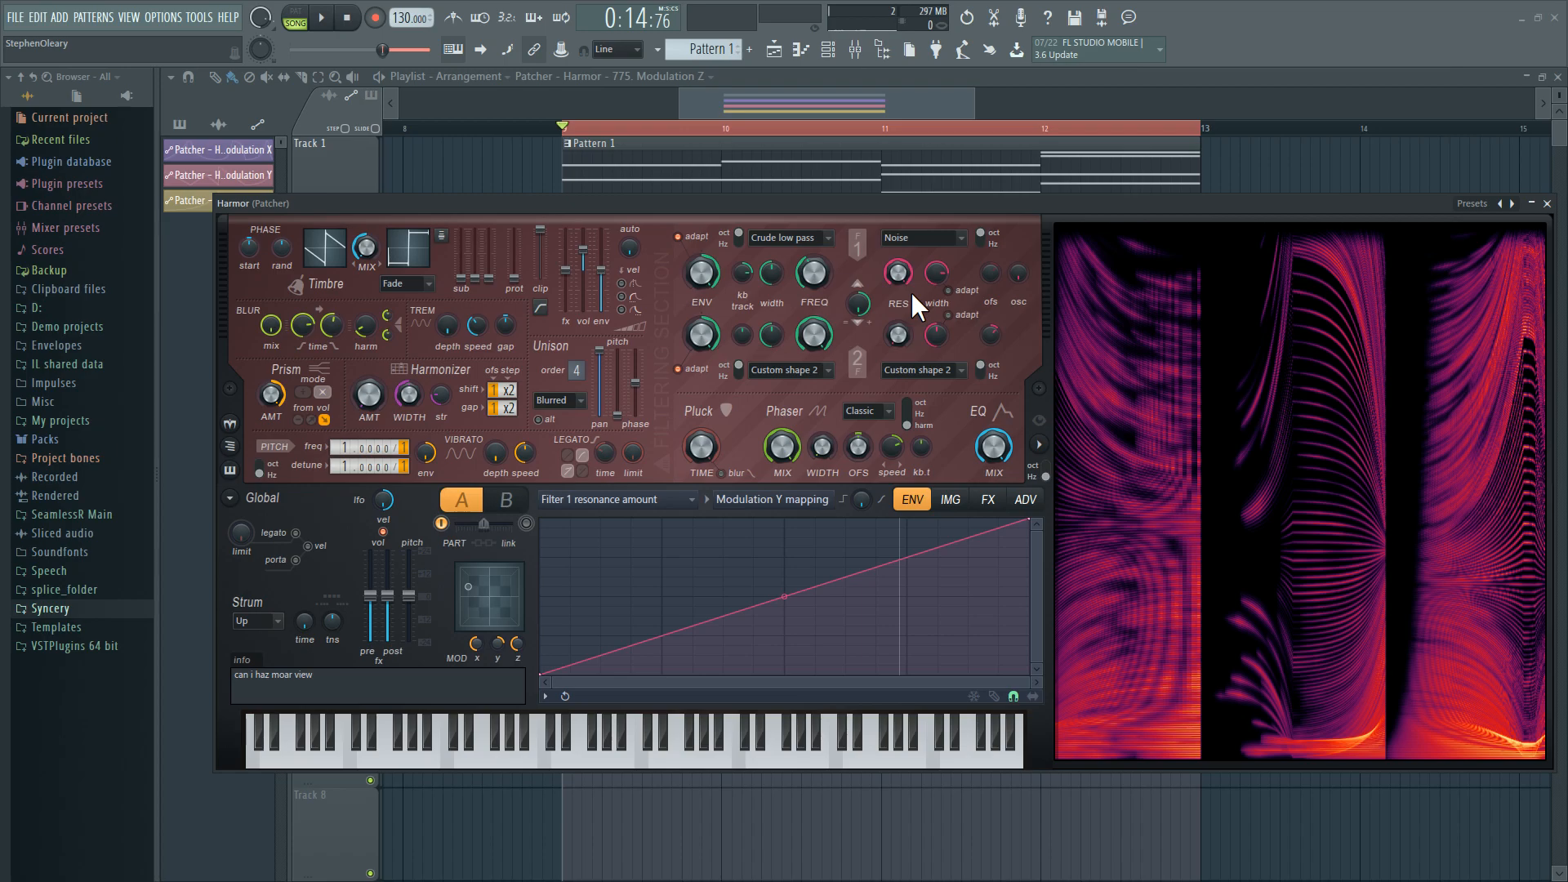
pyautogui.rightClick(800, 448)
pyautogui.click(816, 488)
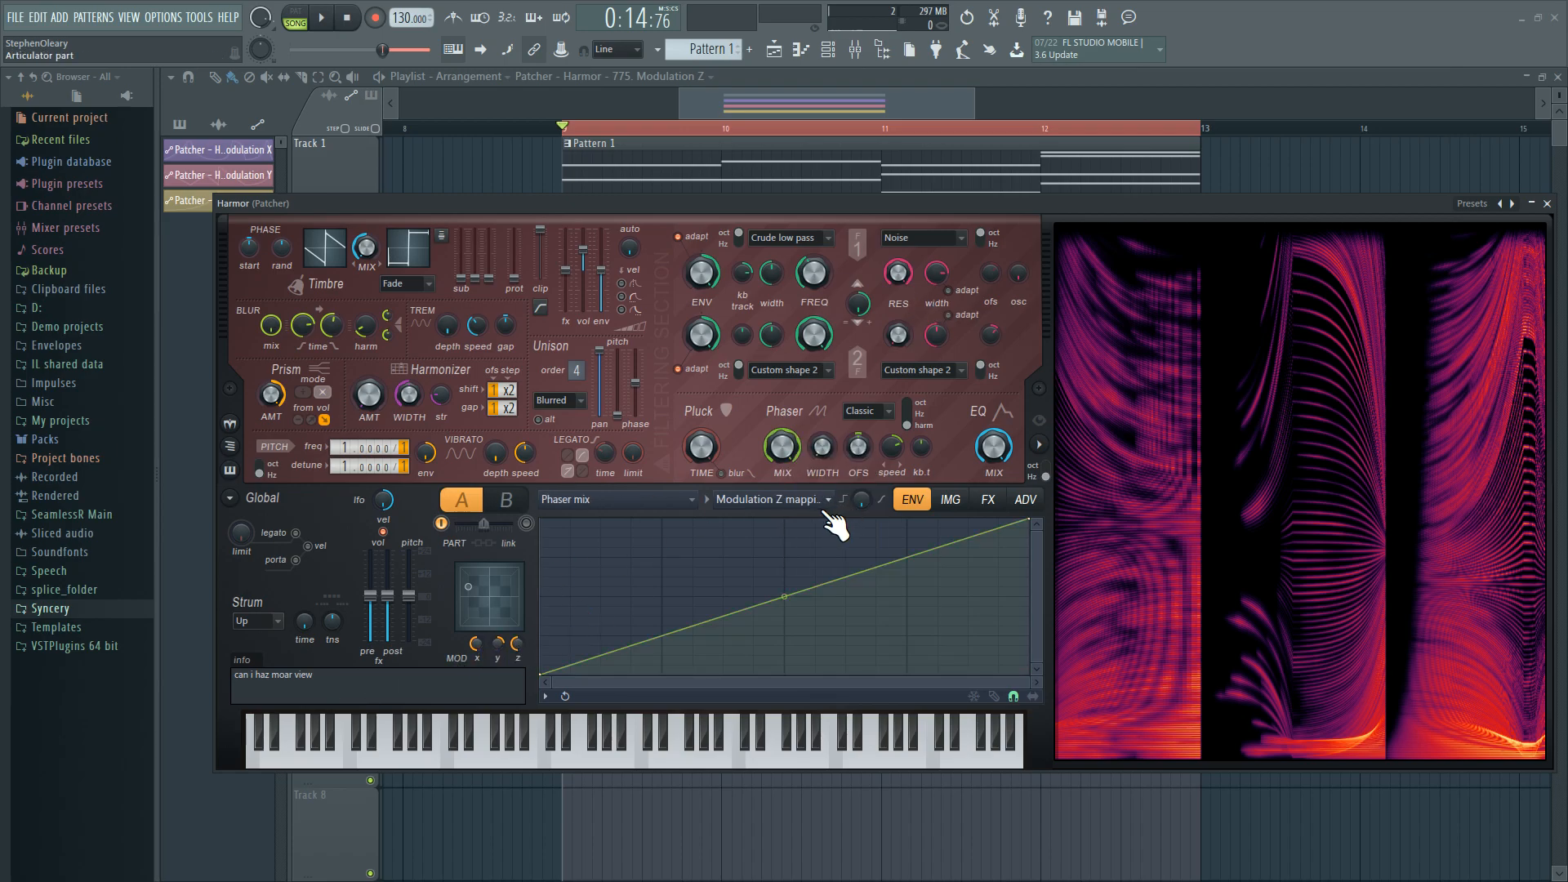
# Step: Examine the Modulation X, Y and Z automation clips in the playlist, closing the Patcher map window
pyautogui.moveTo(730, 200); pyautogui.dragTo(693, 649)
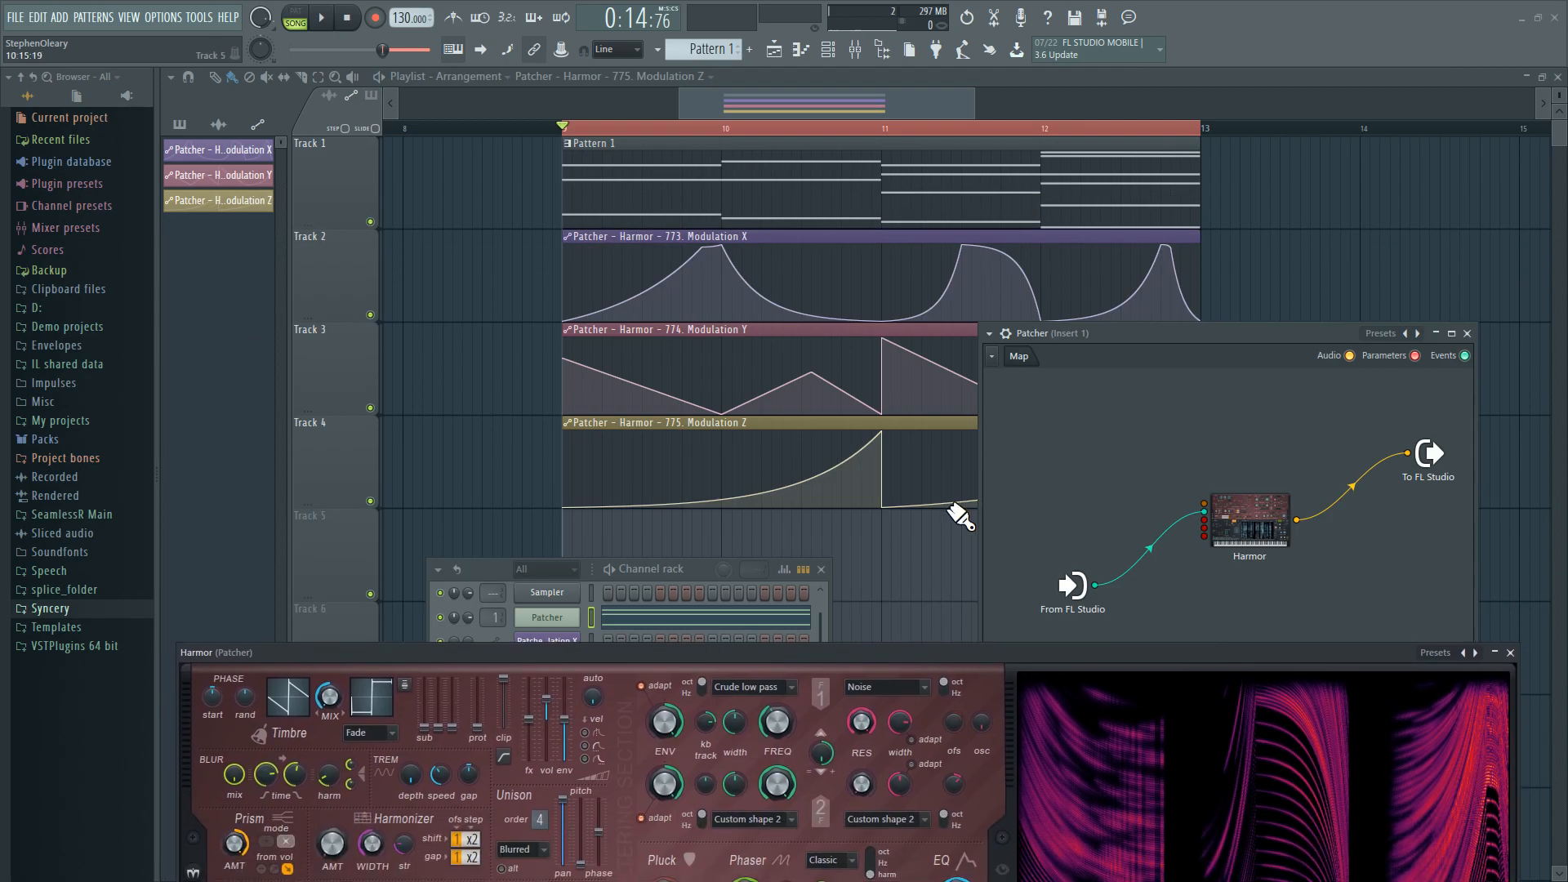
pyautogui.click(1467, 333)
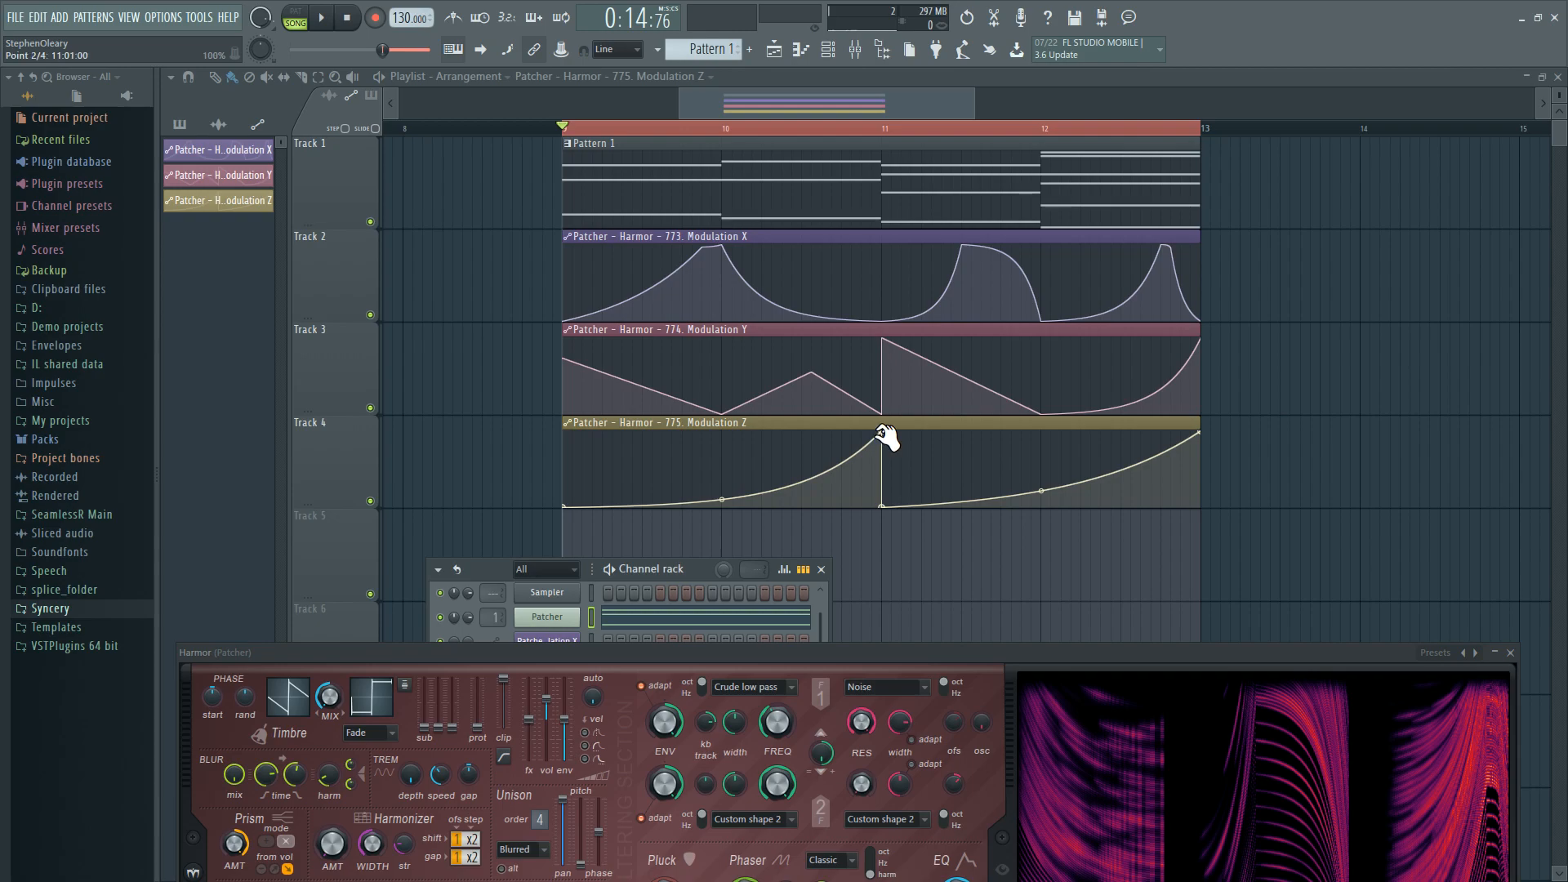
pyautogui.moveTo(725, 655); pyautogui.dragTo(695, 182)
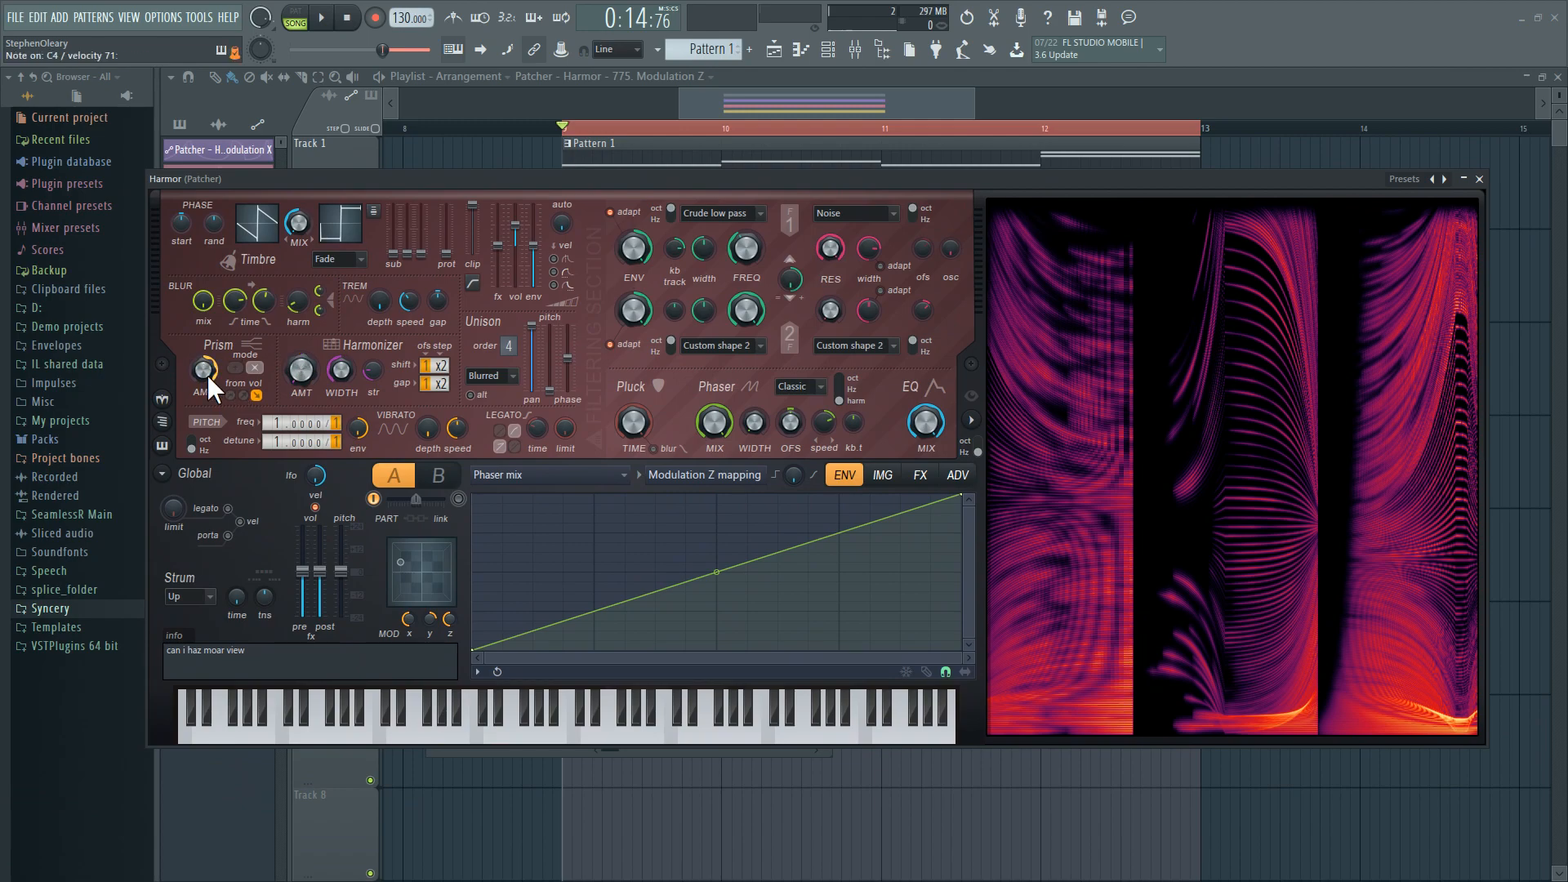
# Step: Audition the sound while varying the prism amount and the modulation XY pad
pyautogui.moveTo(208, 374)
pyautogui.mouseDown()
pyautogui.moveTo(207, 399)
pyautogui.moveTo(207, 369)
pyautogui.mouseUp()
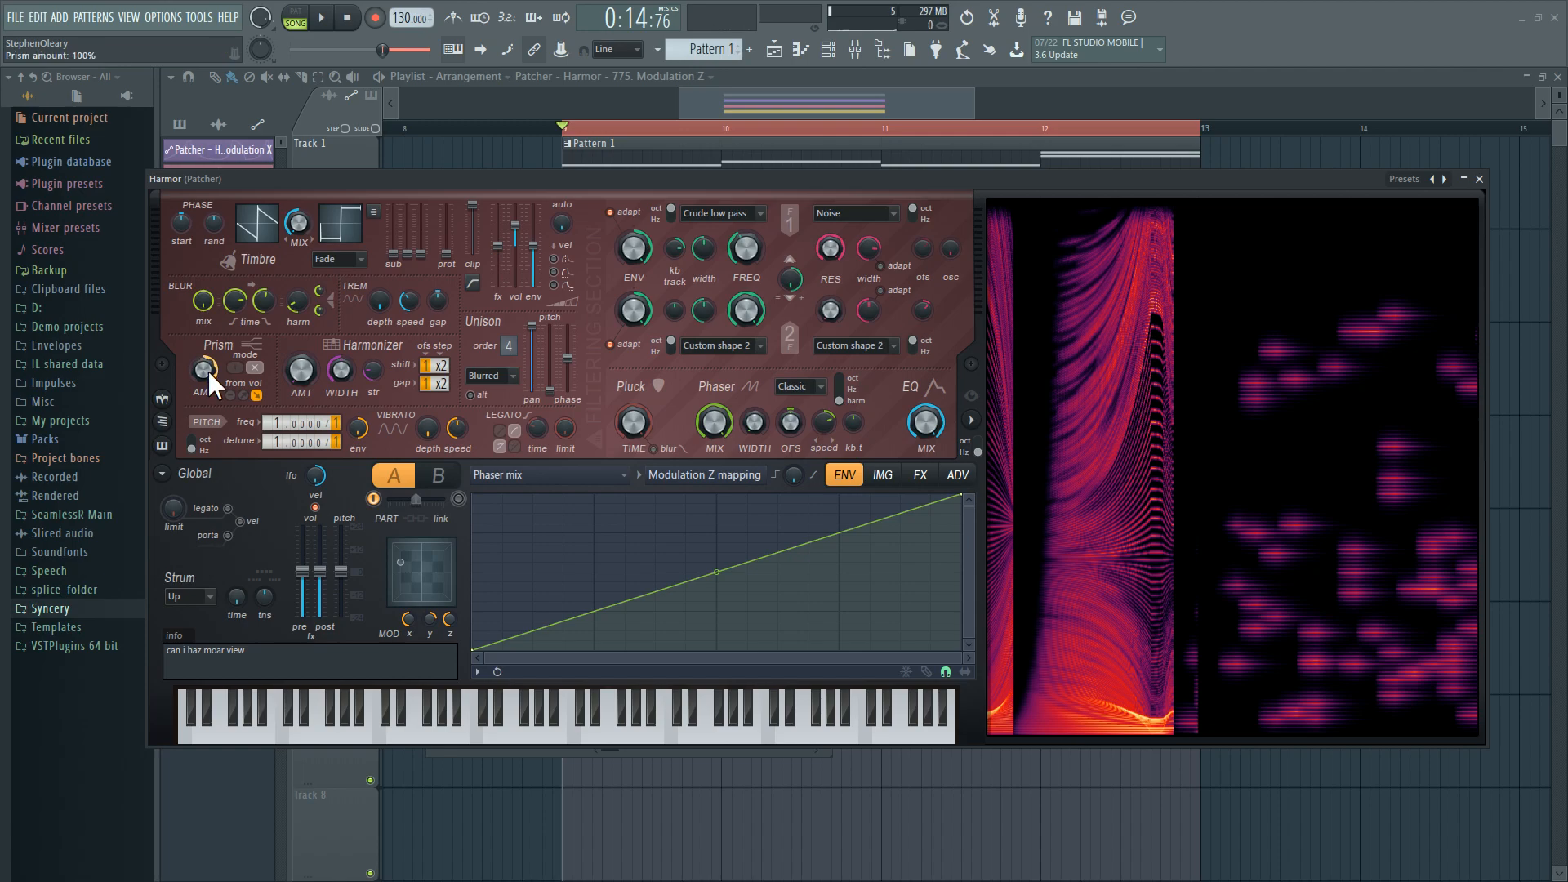
pyautogui.moveTo(403, 619); pyautogui.dragTo(403, 603)
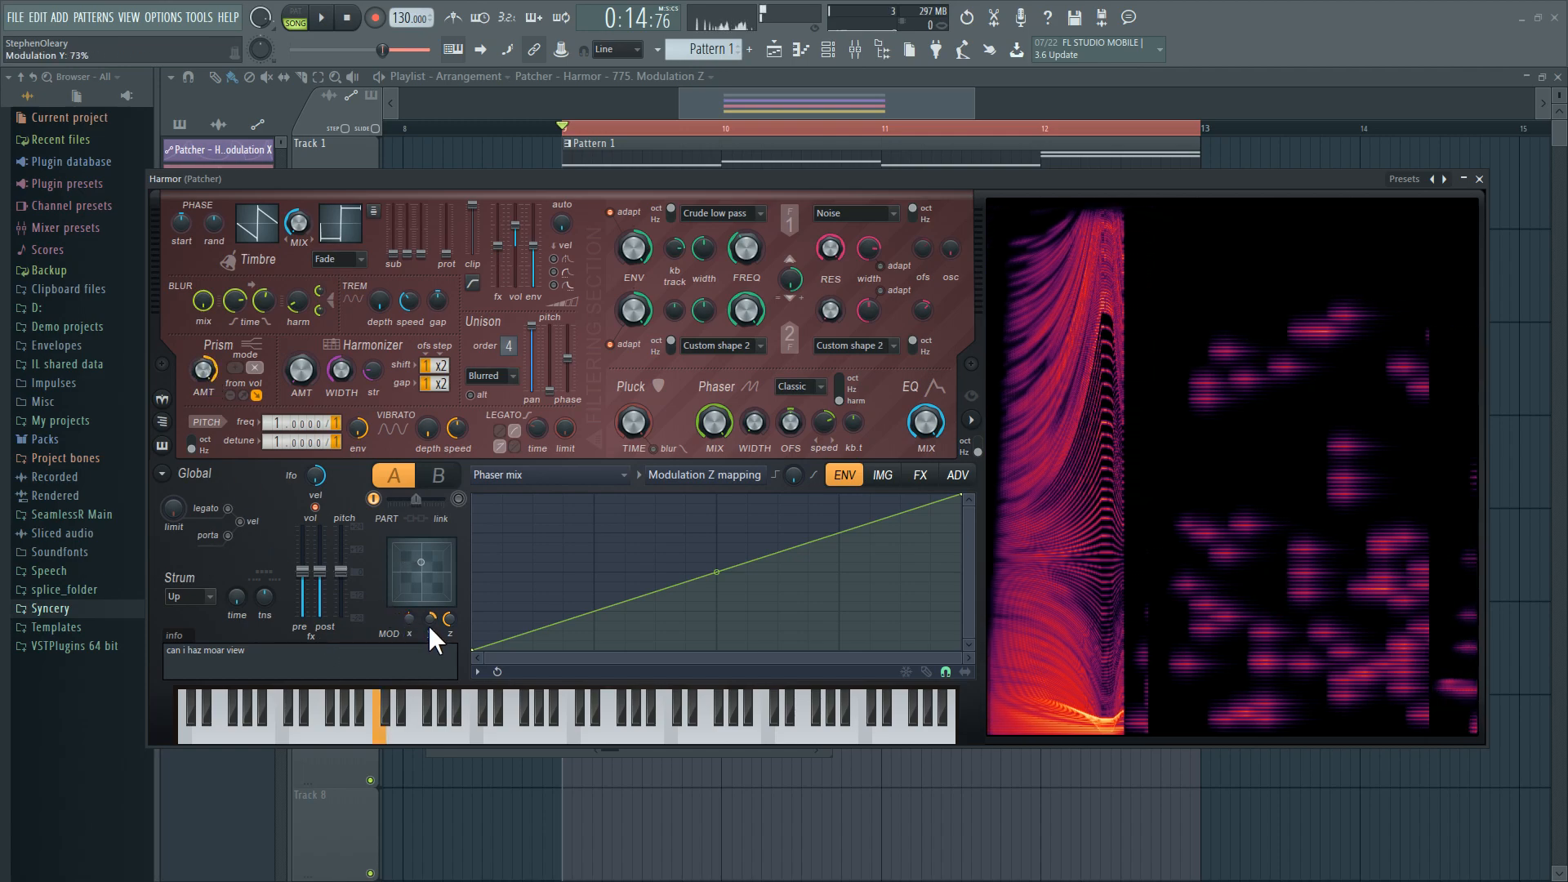
pyautogui.moveTo(202, 370); pyautogui.dragTo(202, 417)
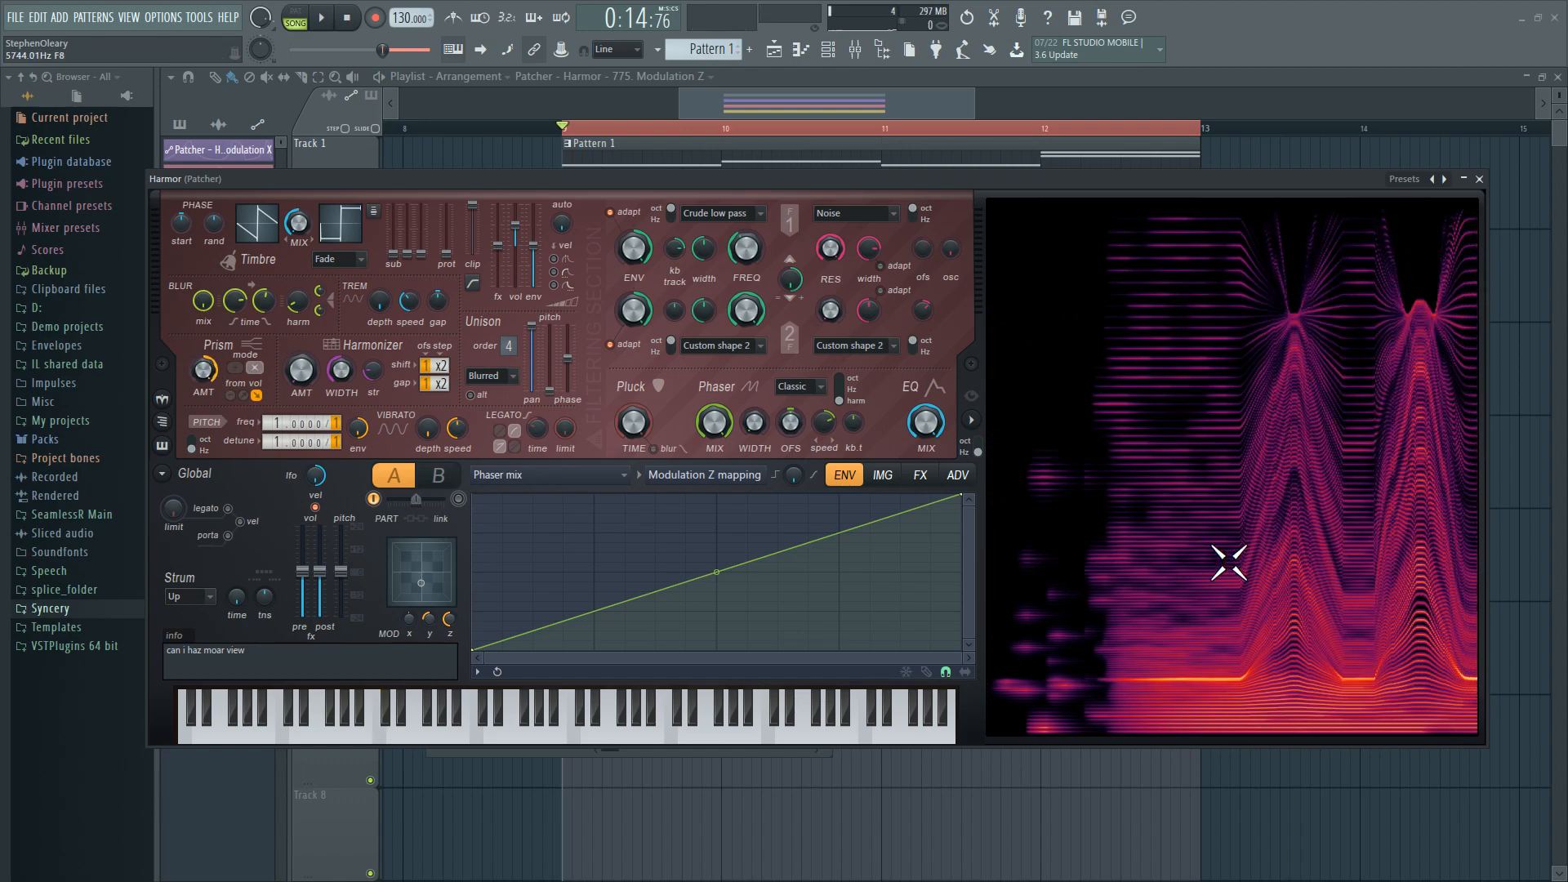
# Step: Examine the Harmonic prism shape and the advanced unit order settings
pyautogui.click(567, 473)
pyautogui.click(833, 452)
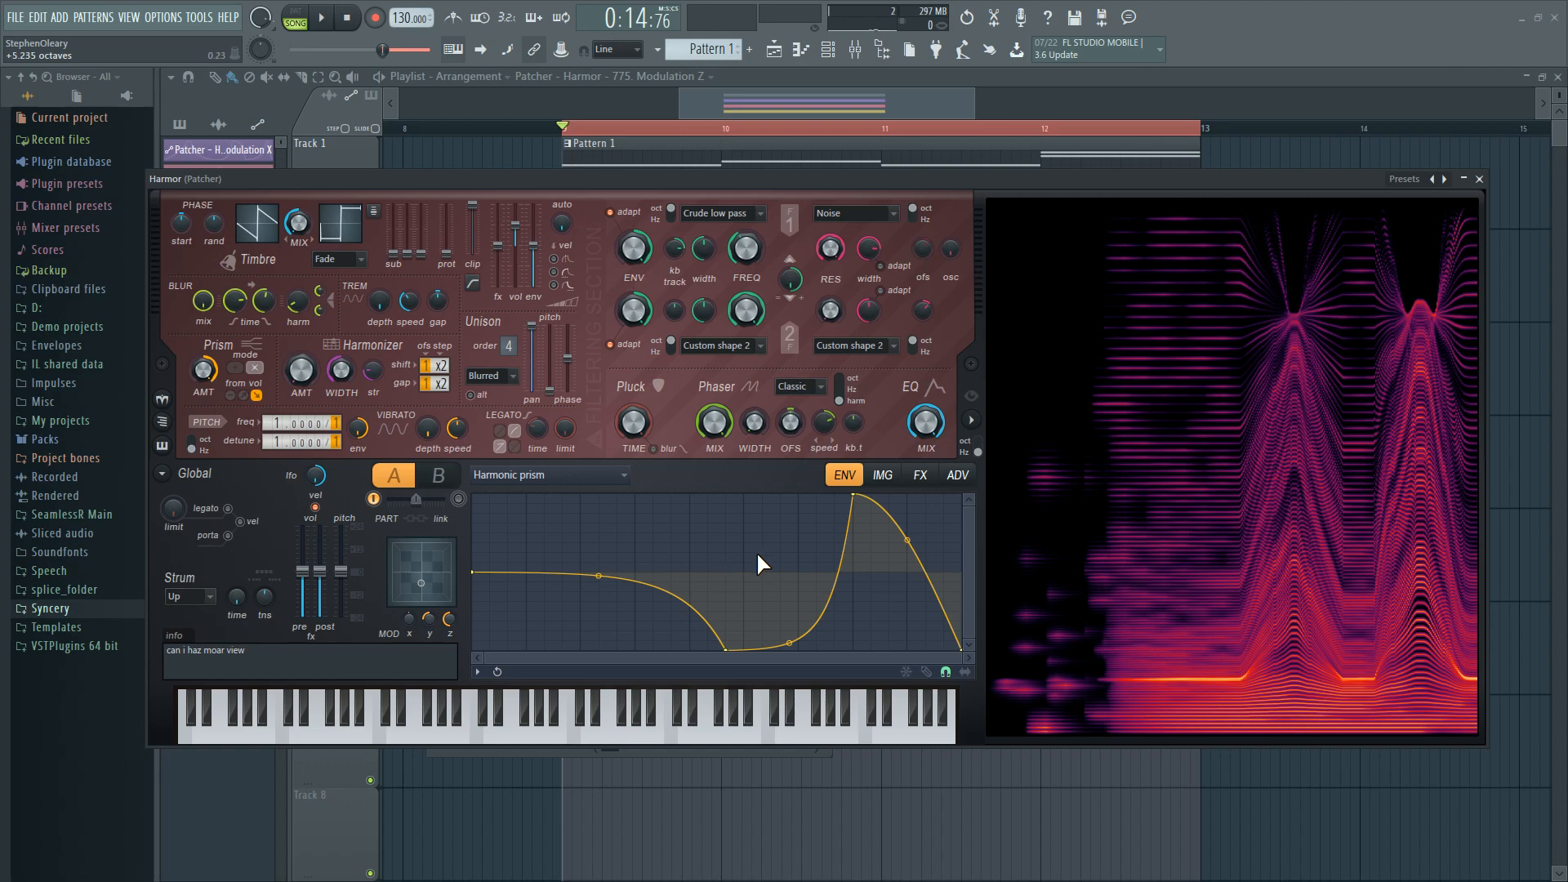
pyautogui.click(961, 472)
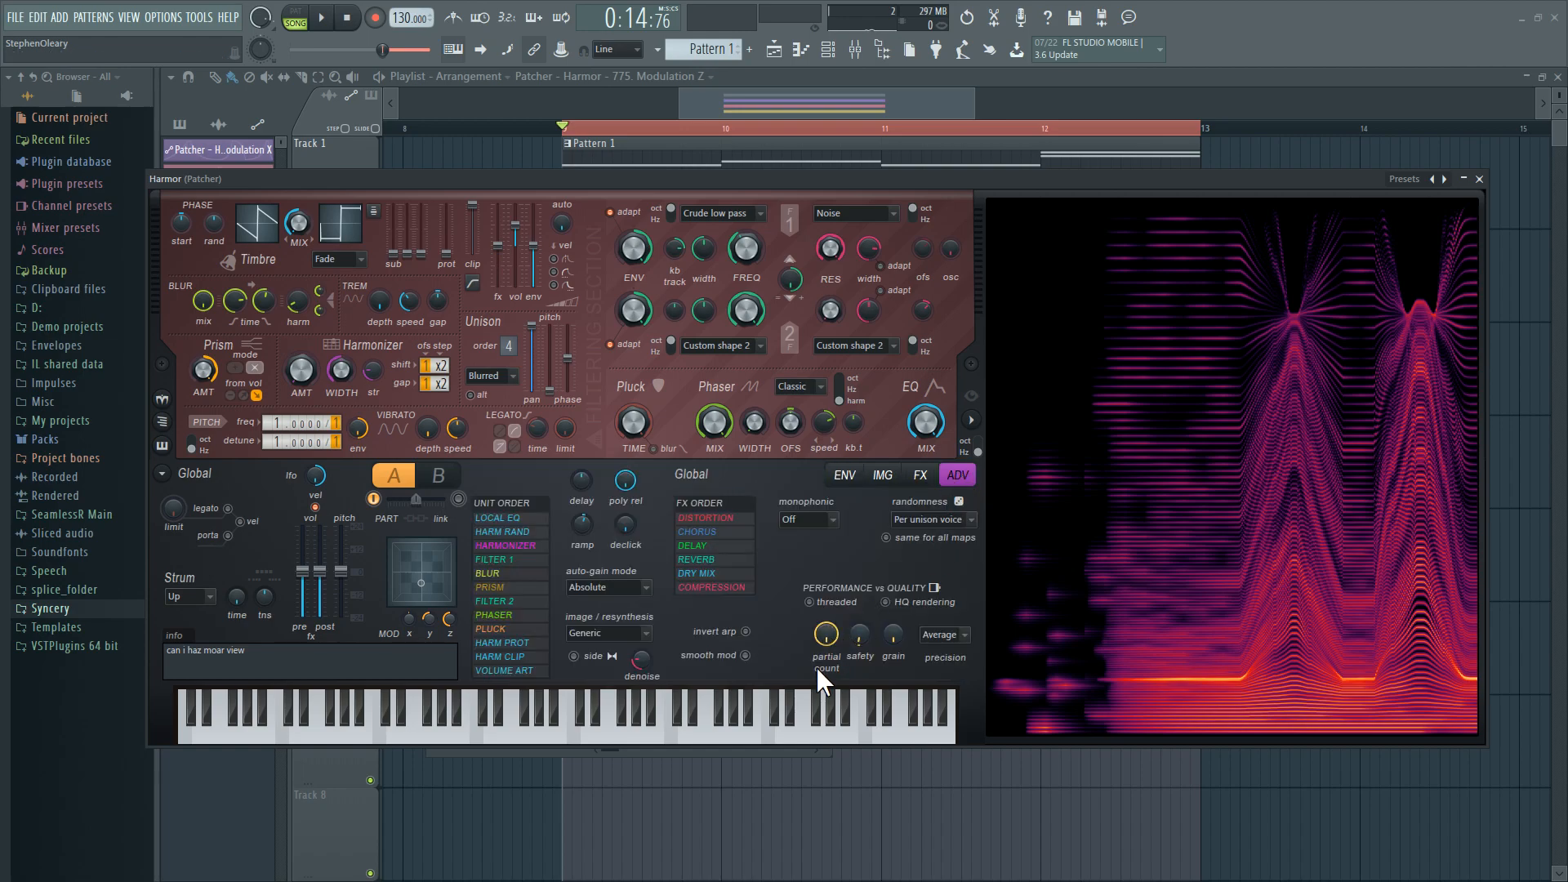
# Step: Examine the Filter 1 frequency envelope while auditioning single notes and short playbacks of the song
pyautogui.rightClick(757, 249)
pyautogui.click(777, 281)
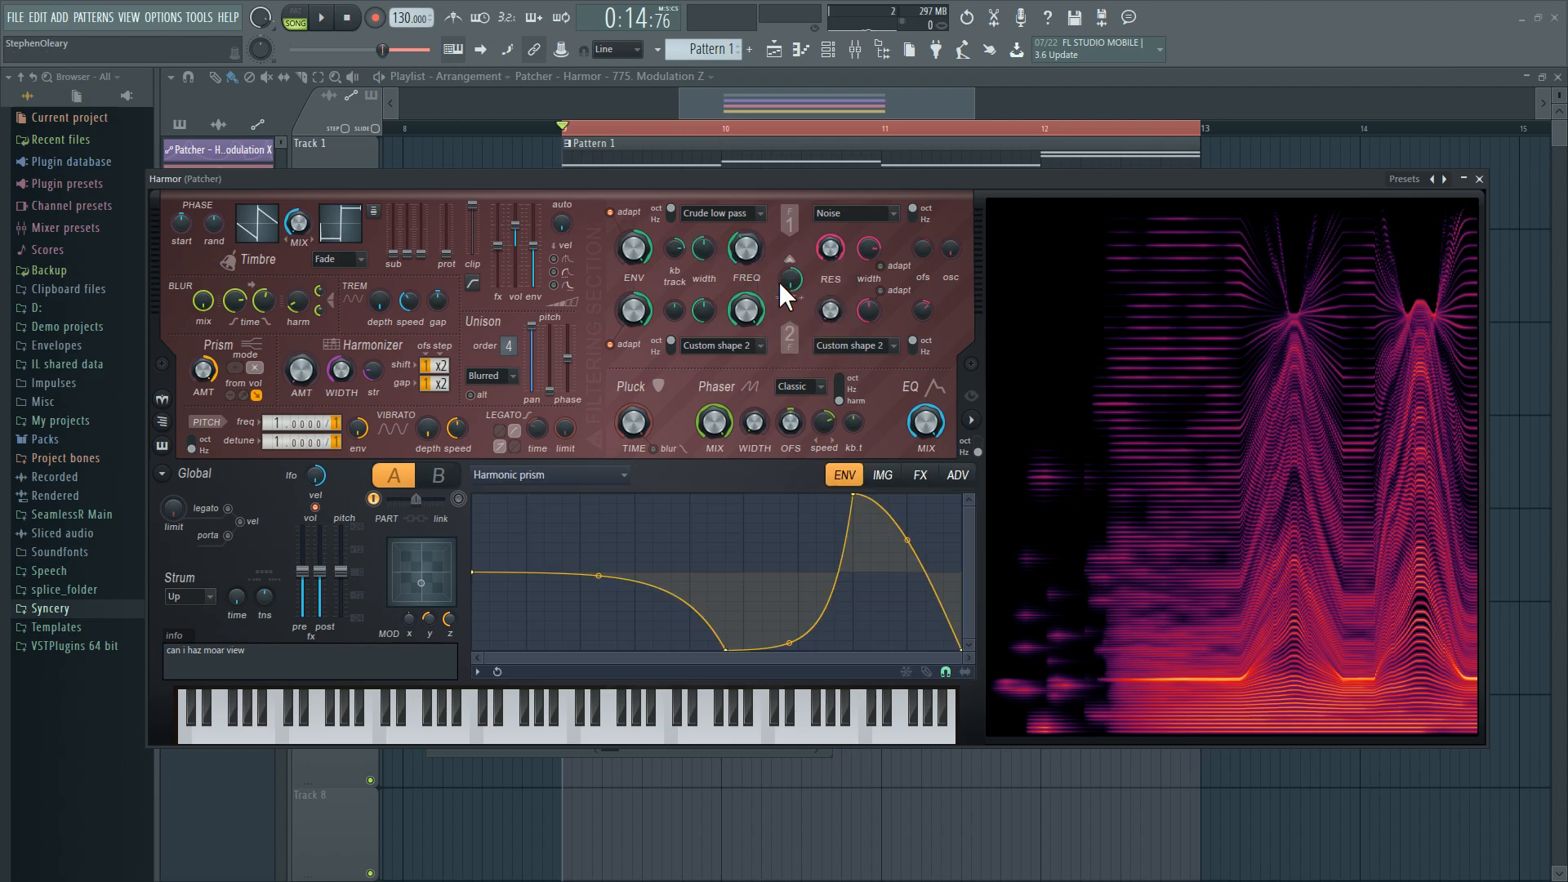
pyautogui.moveTo(958, 563); pyautogui.dragTo(971, 539)
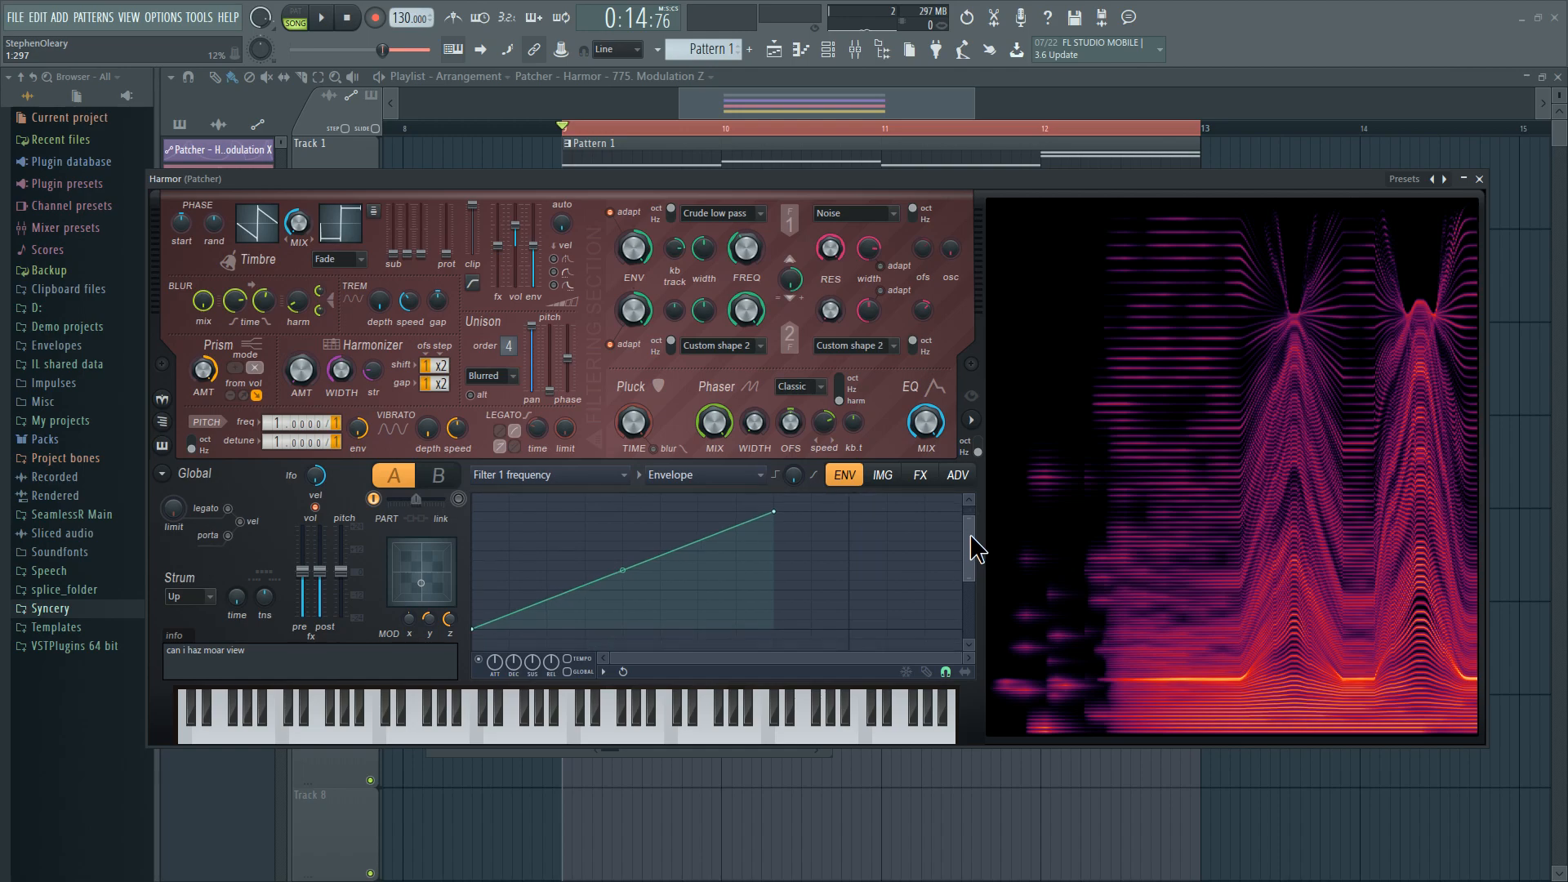
pyautogui.press('x')
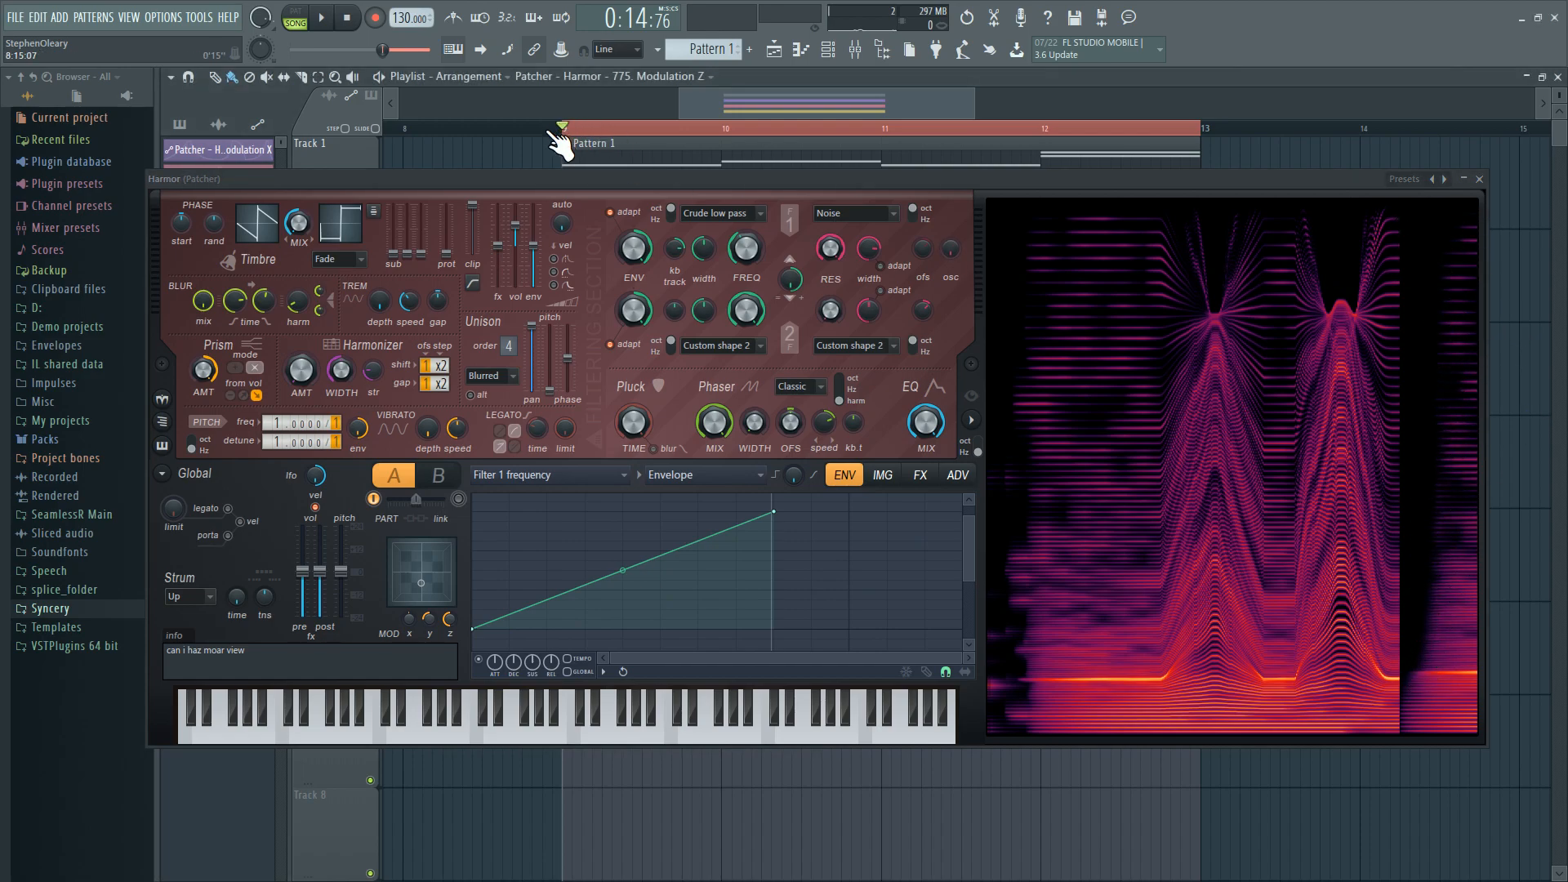
pyautogui.press('space')
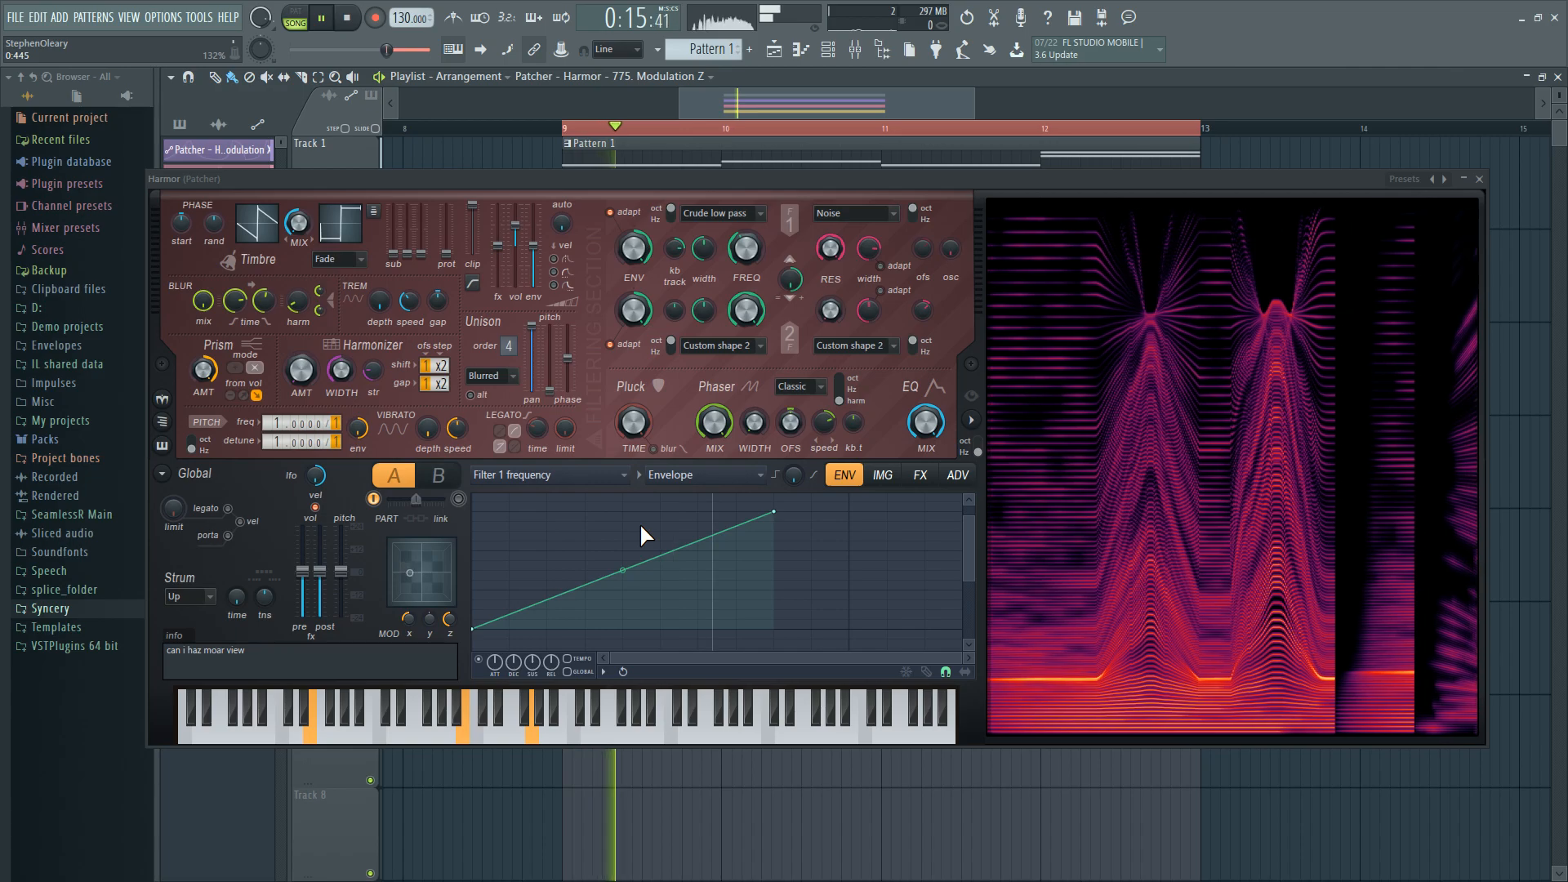
pyautogui.press('space')
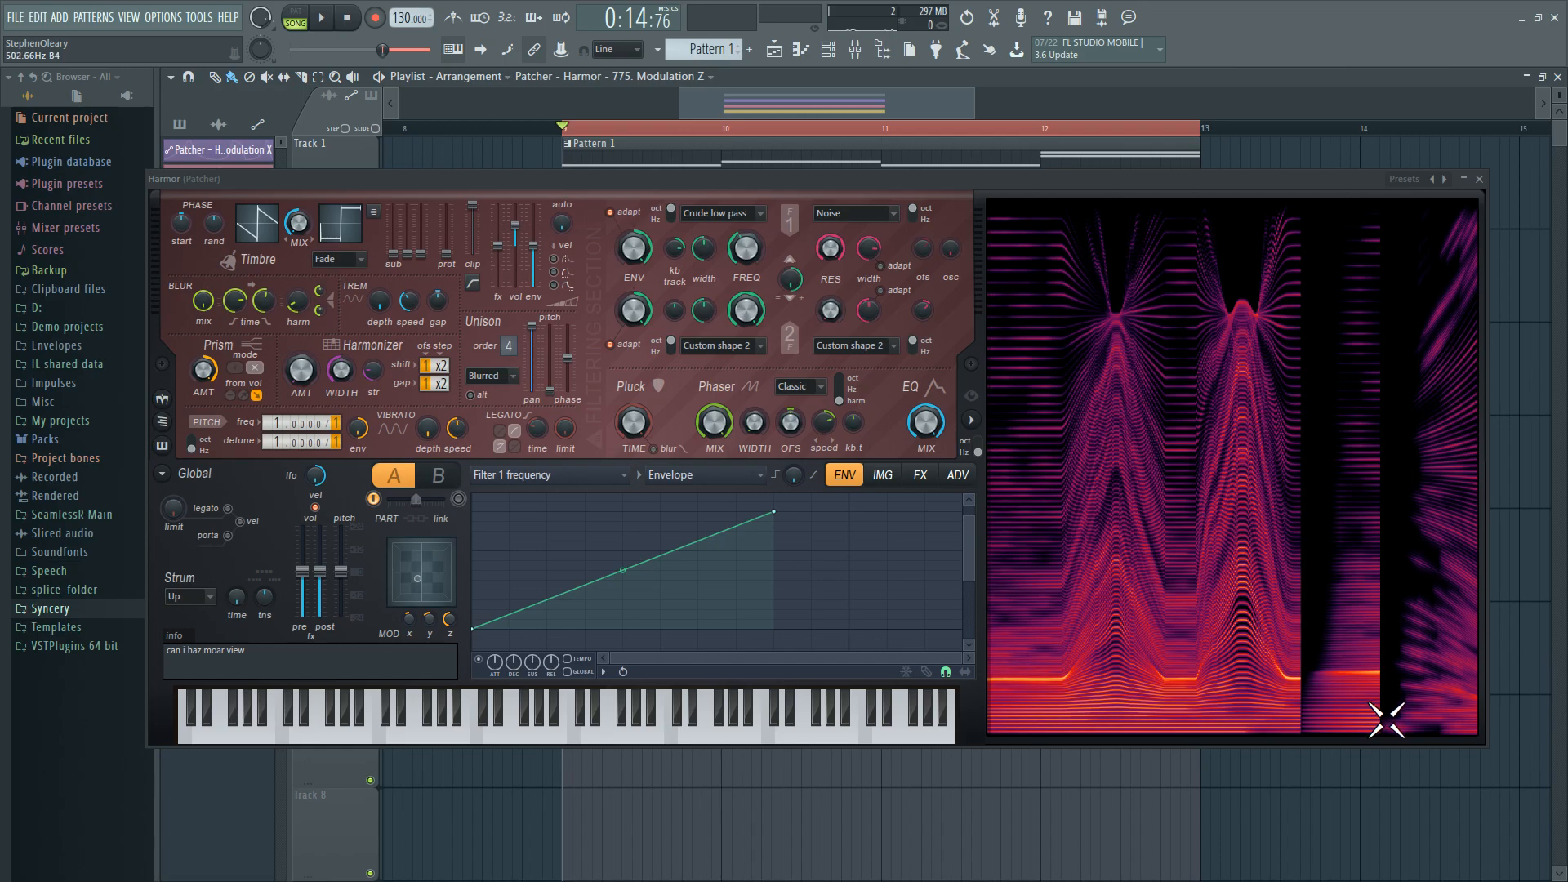
pyautogui.press('space')
pyautogui.press('space')
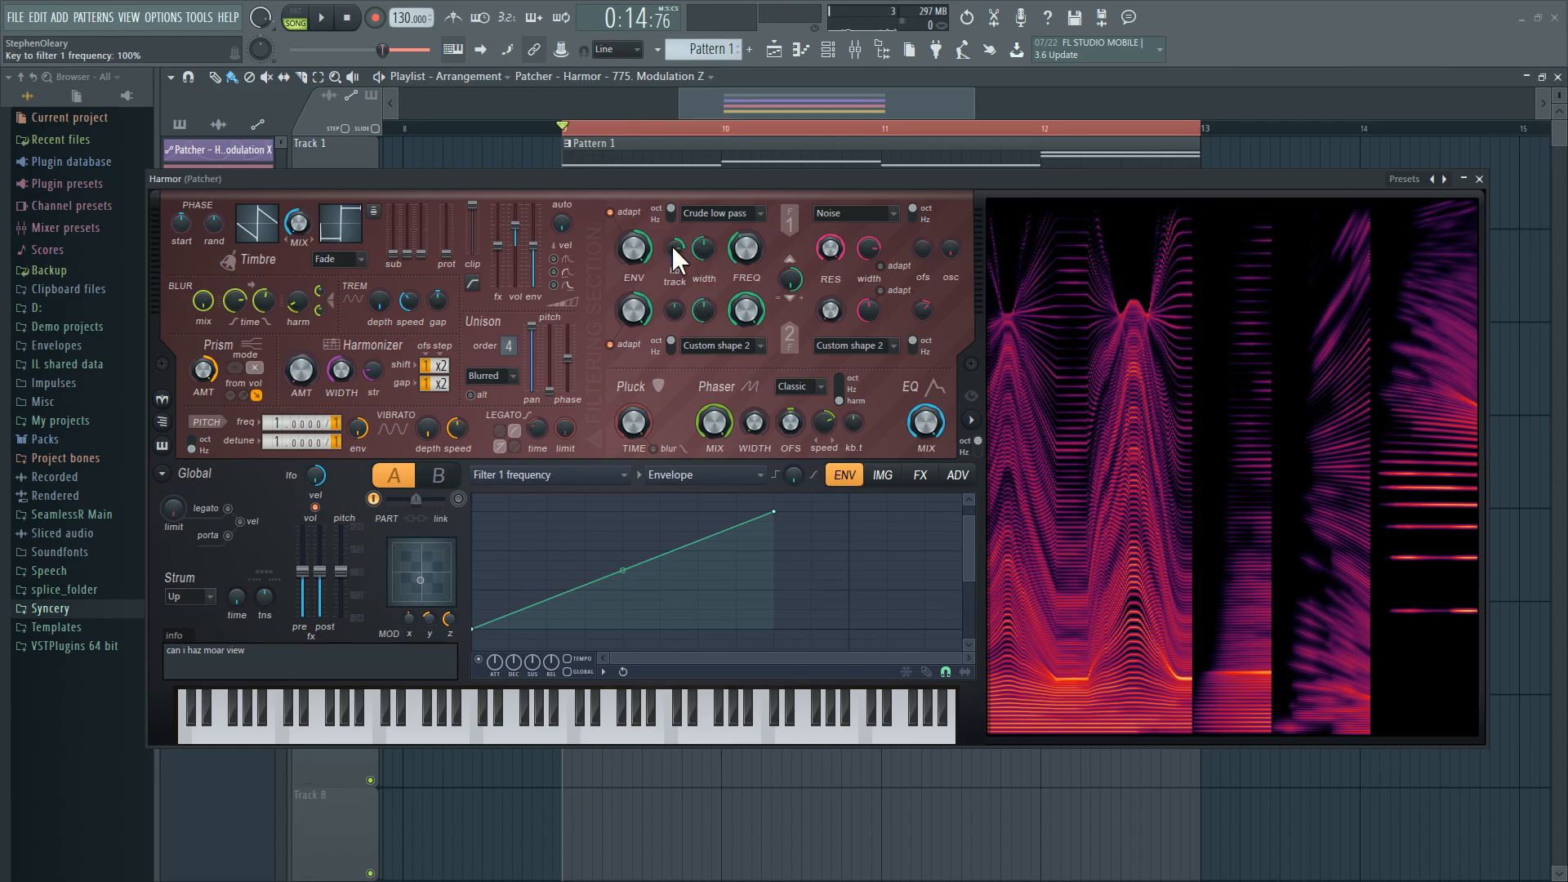
# Step: Open the Patcher channel's piano roll and examine the high and low chord notes of Pattern 1
pyautogui.moveTo(695, 179); pyautogui.dragTo(711, 399)
pyautogui.doubleClick(716, 192)
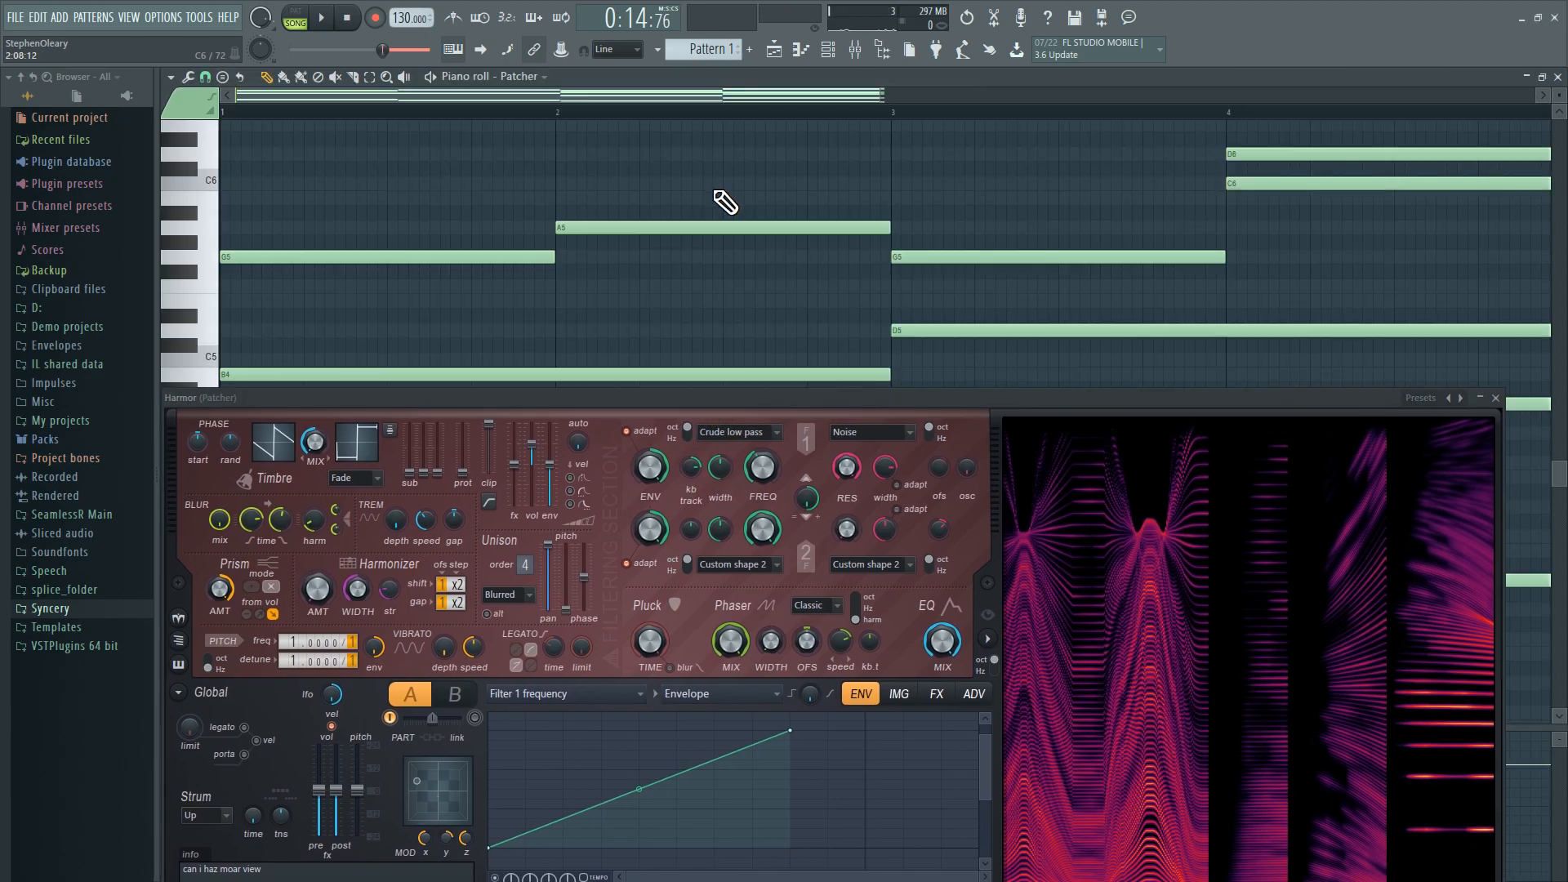
pyautogui.scroll(-5, 719, 245)
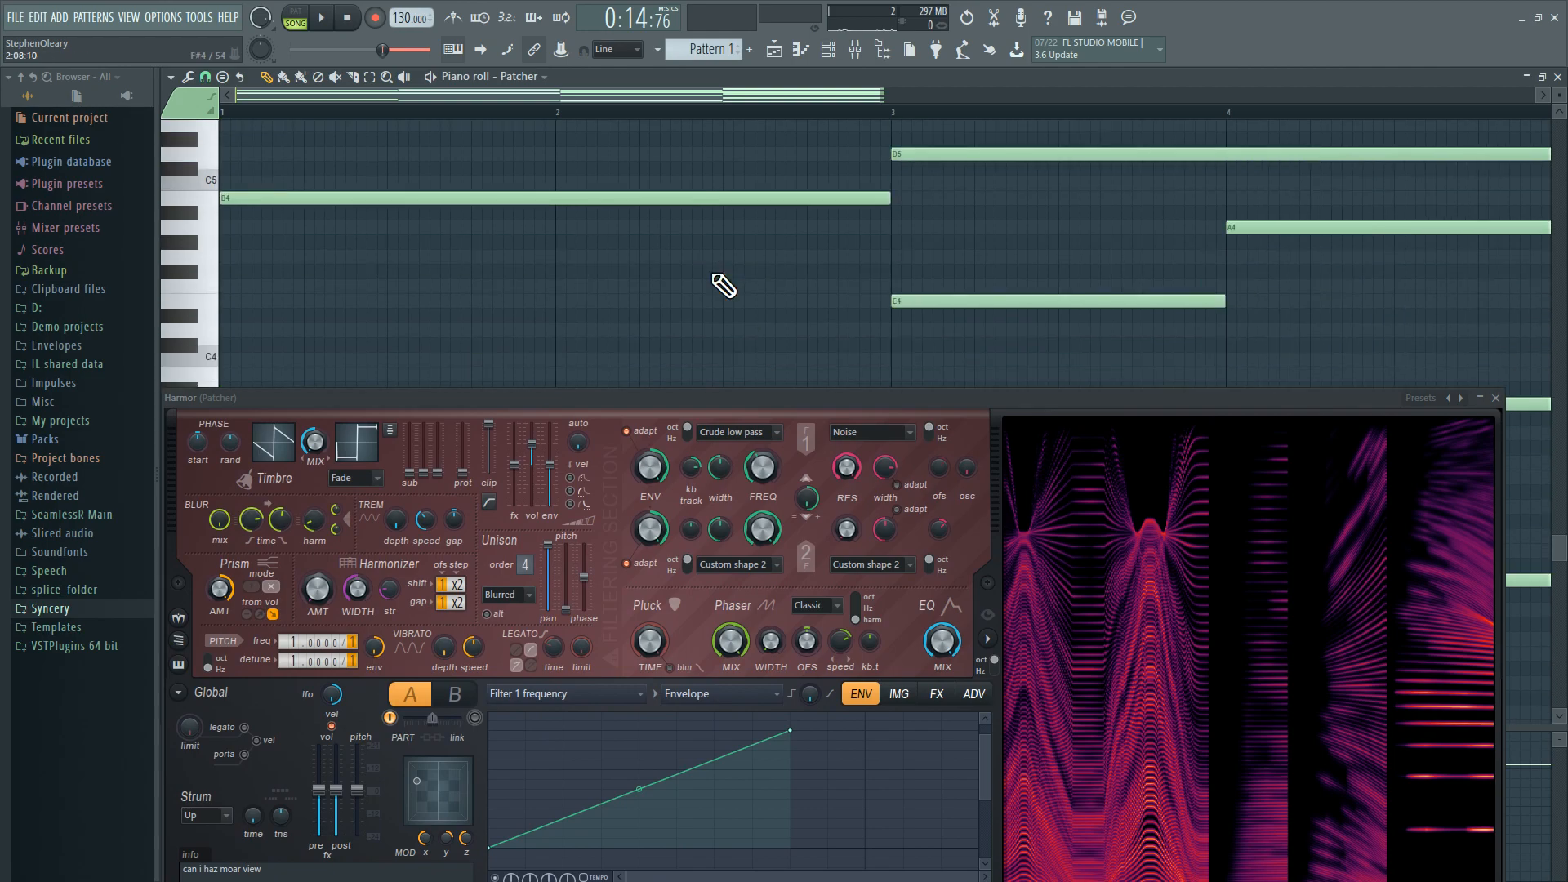
pyautogui.scroll(-2, 719, 285)
pyautogui.scroll(4, 719, 286)
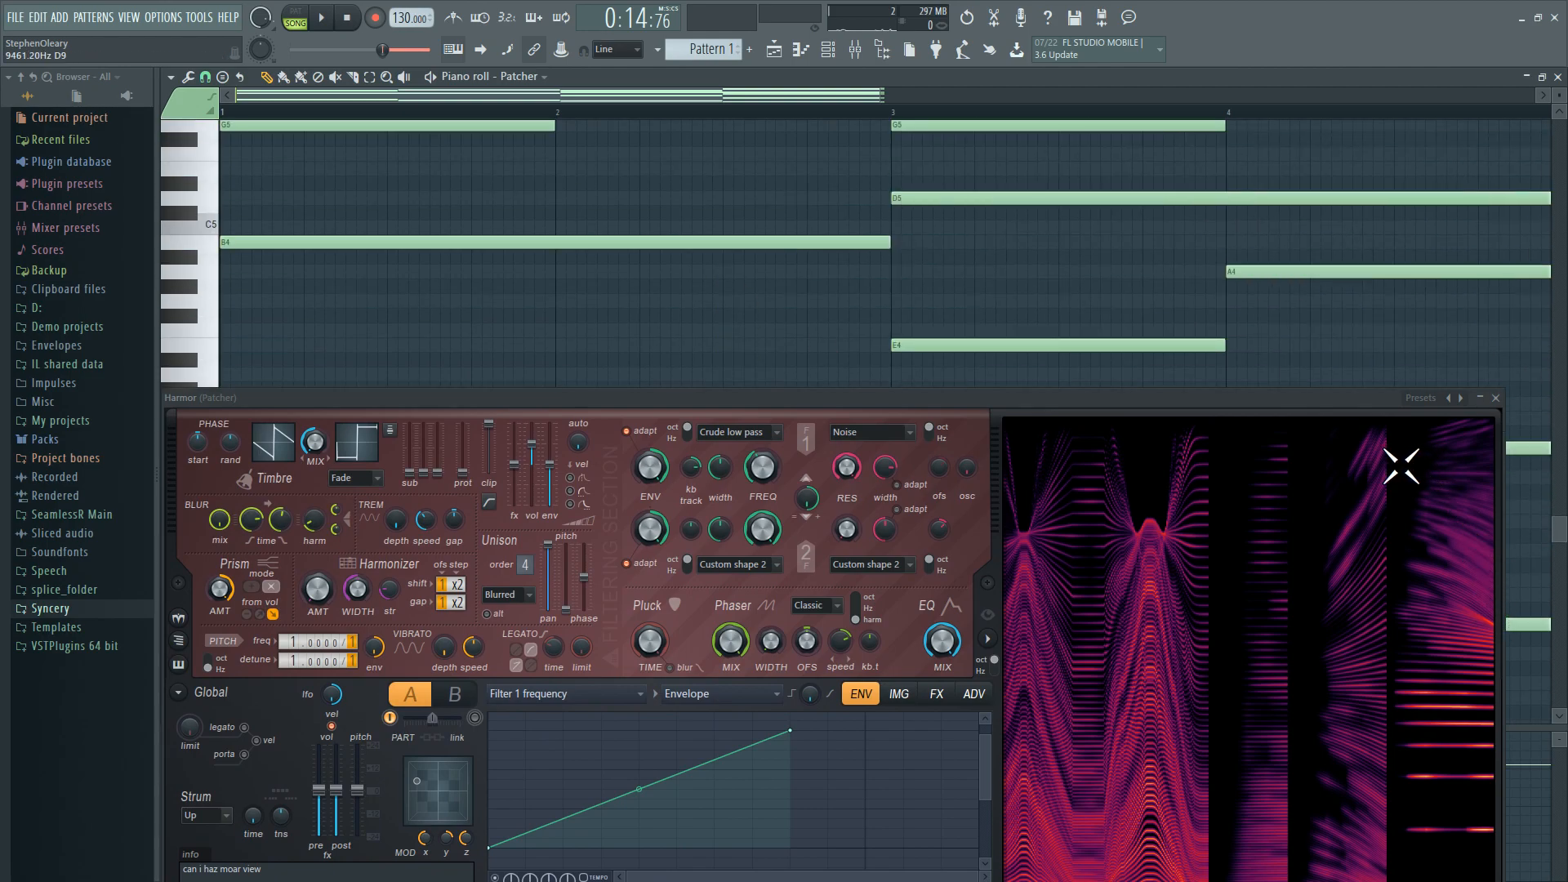
# Step: Place the Harmor window over the piano roll and play the song while watching its spectrum display
pyautogui.moveTo(830, 391); pyautogui.dragTo(830, 218)
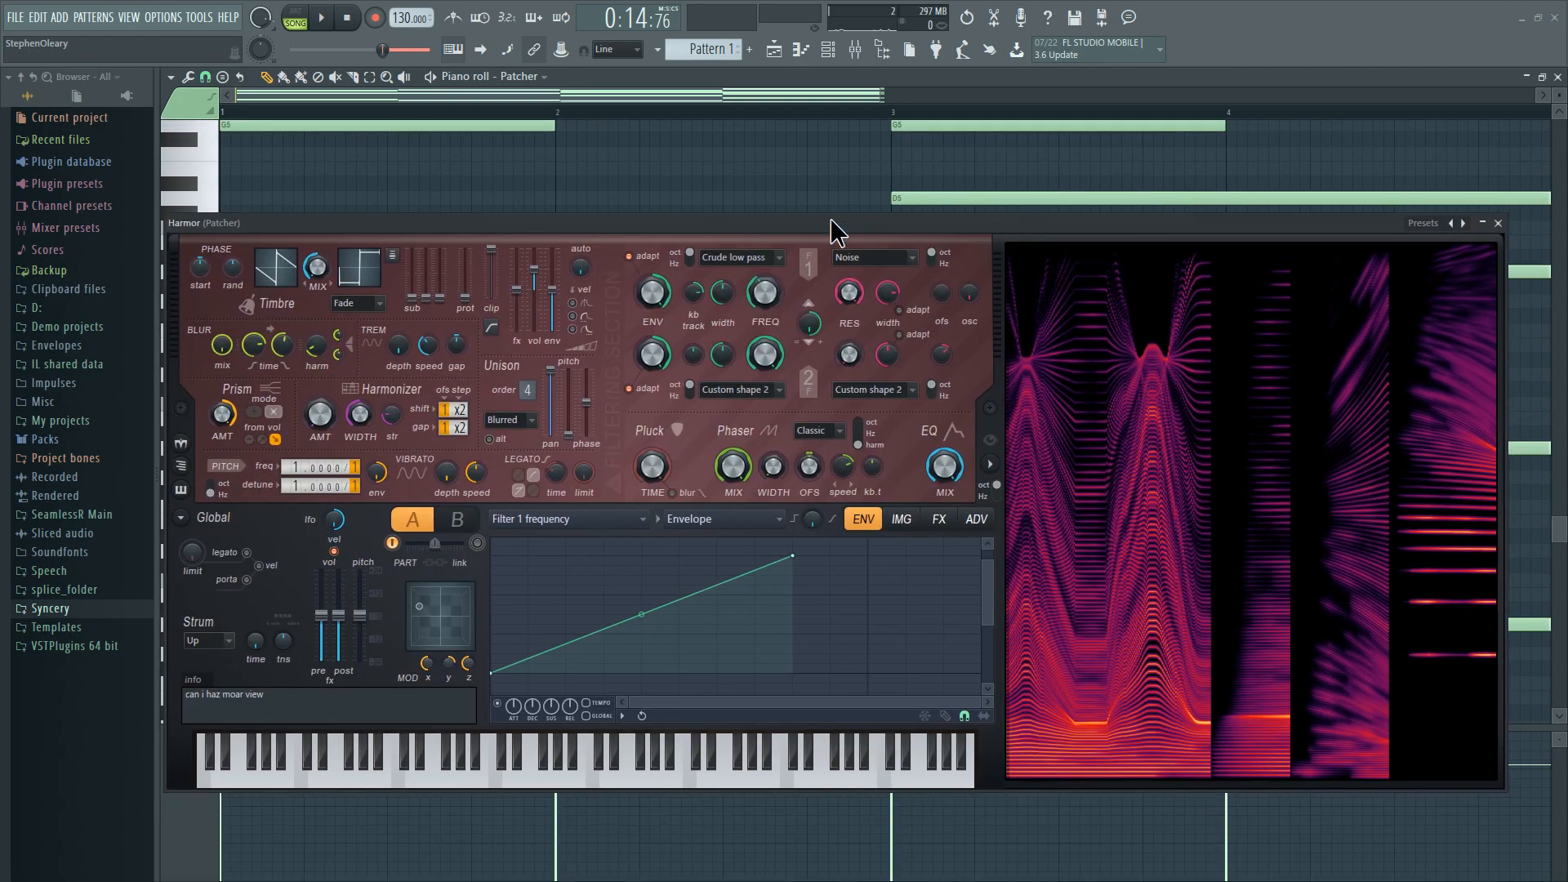
pyautogui.press('space')
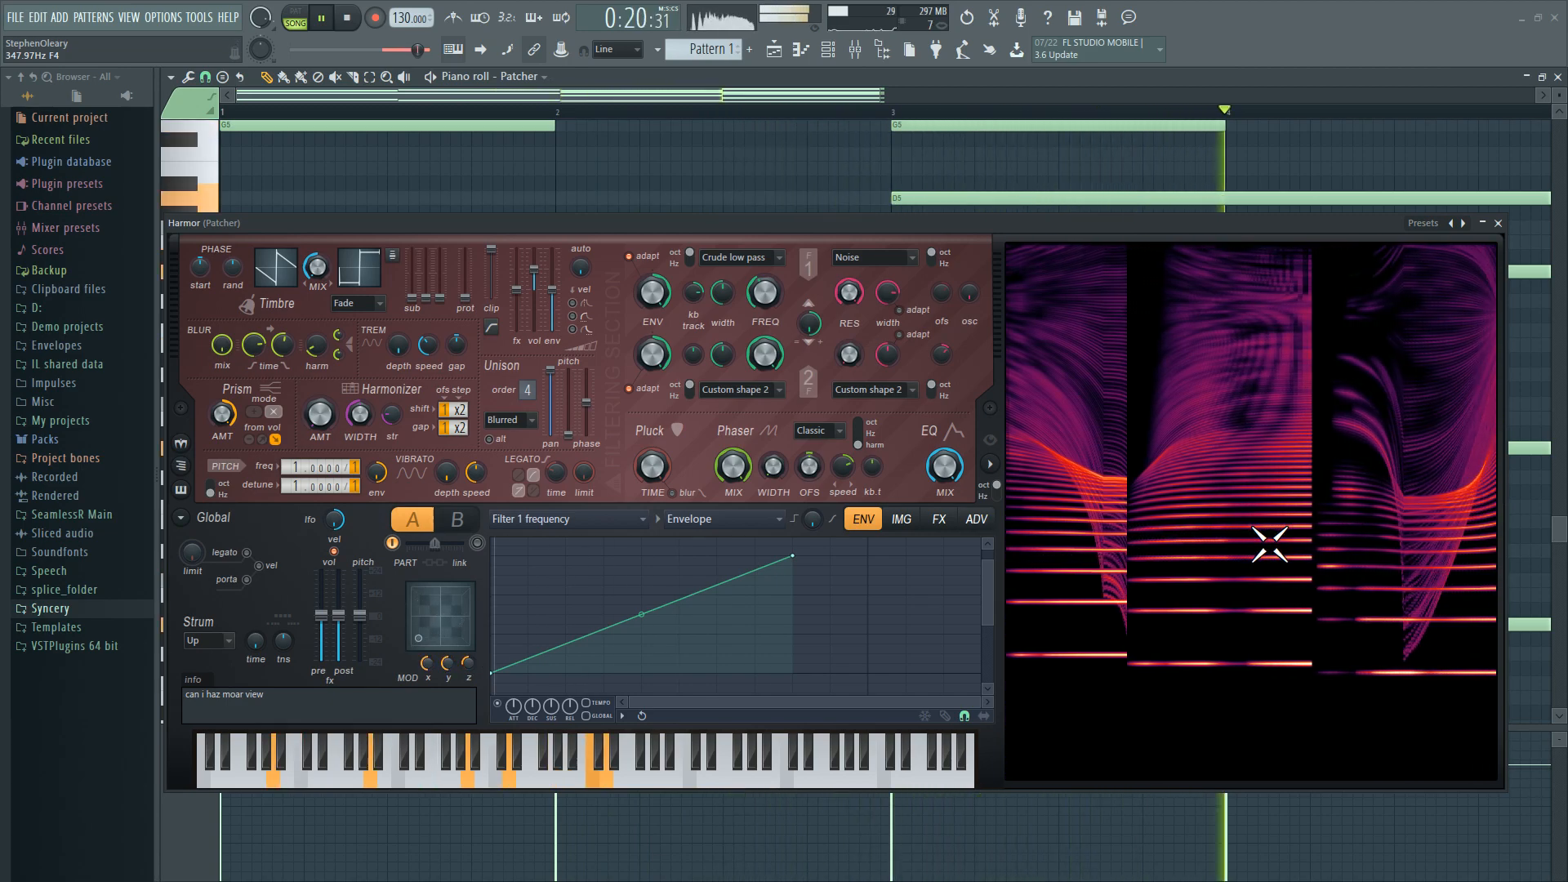
pyautogui.press('space')
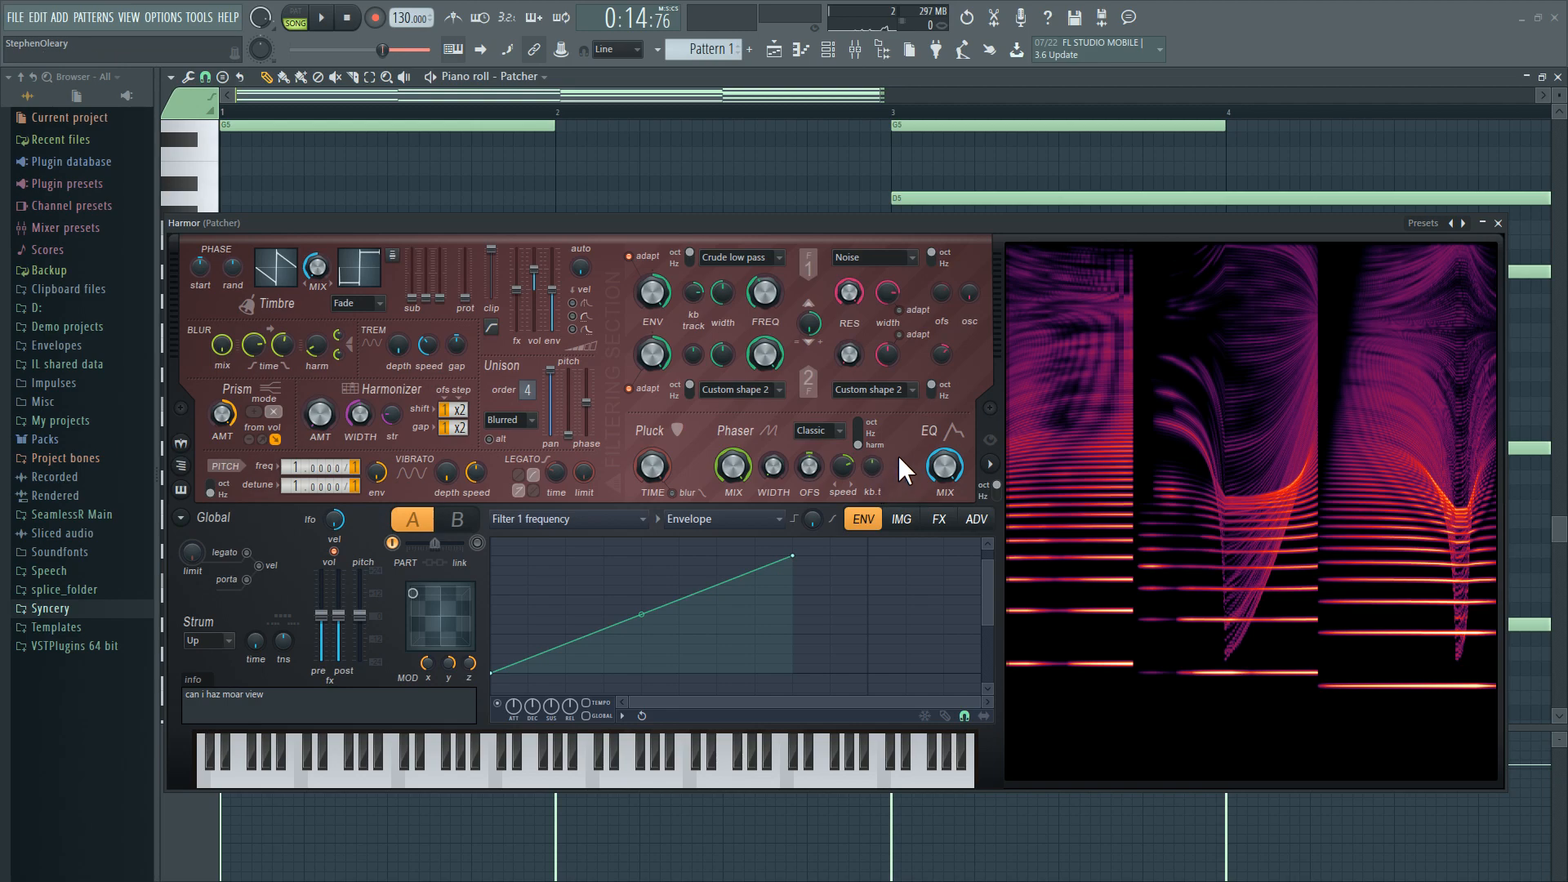
# Step: Review Harmor's advanced, envelope and image pages, ending on its effects page
pyautogui.click(976, 519)
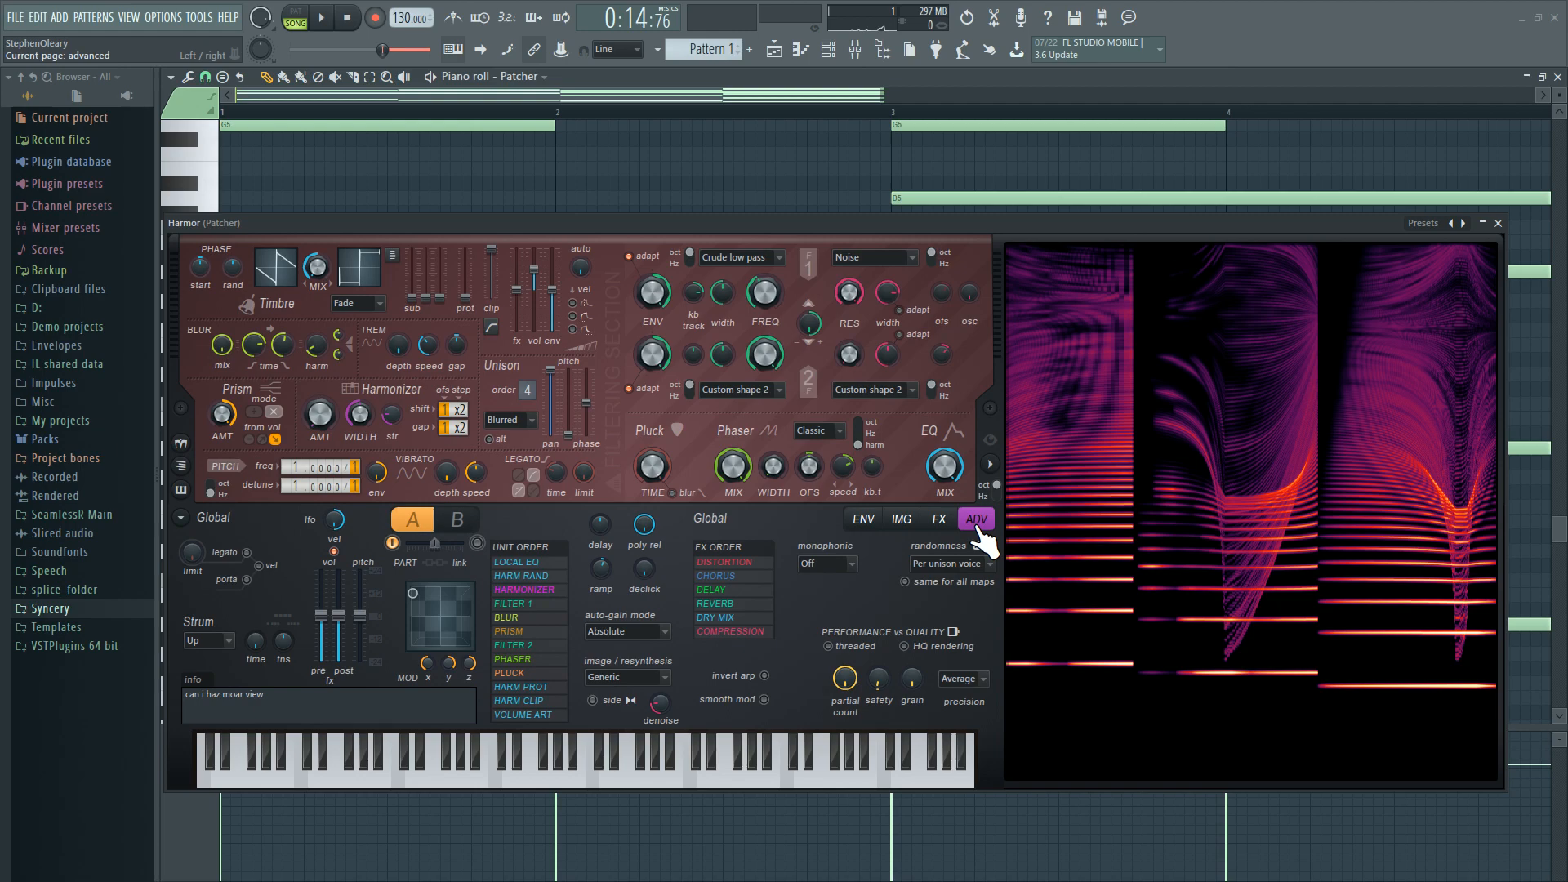
pyautogui.click(865, 521)
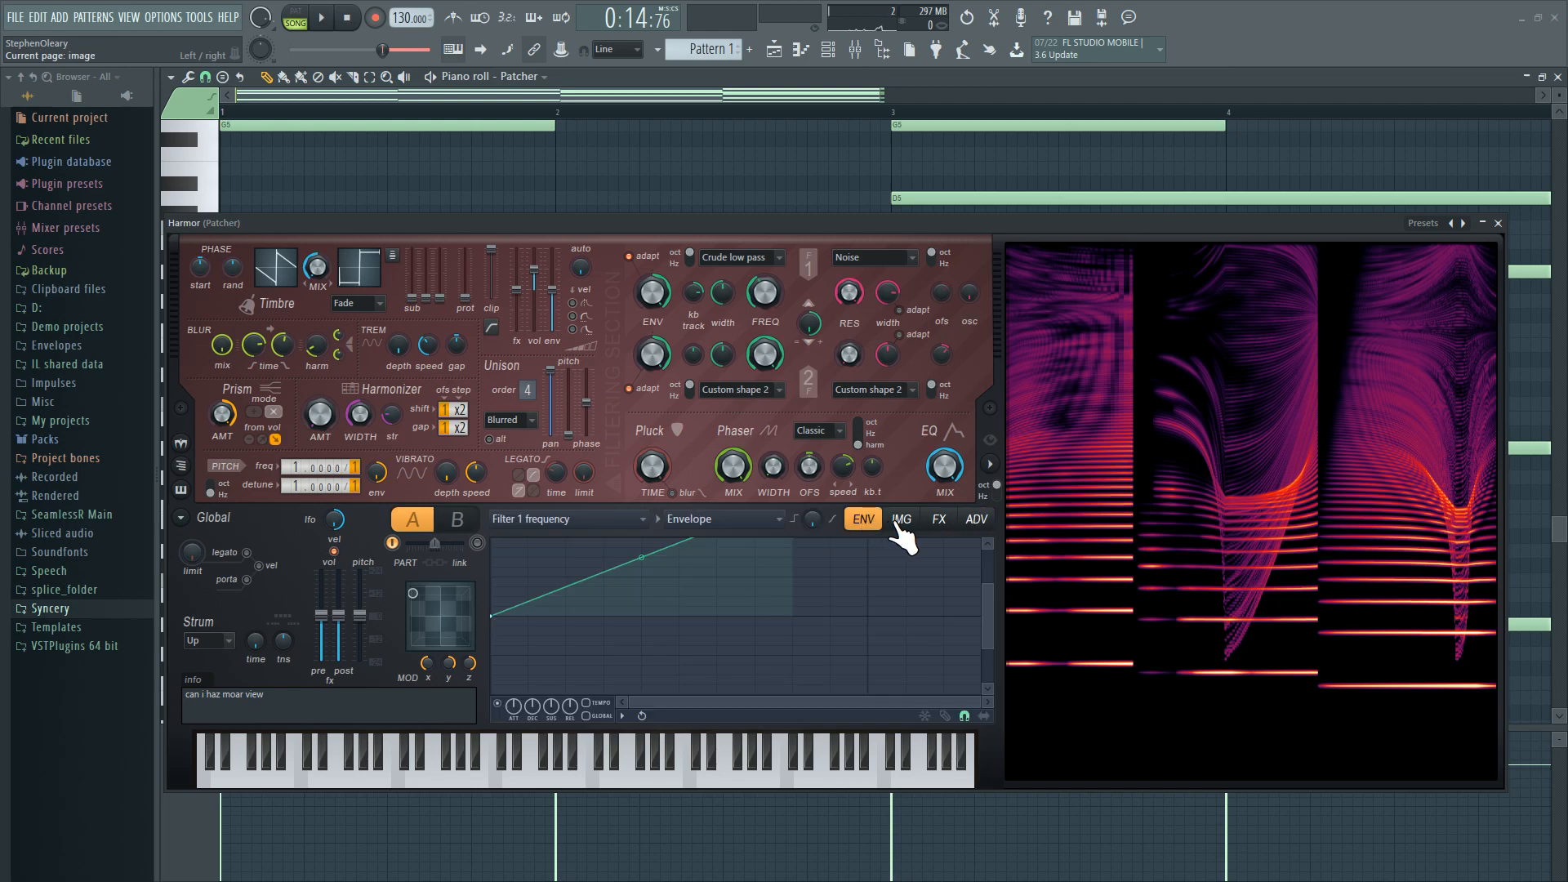
pyautogui.click(900, 523)
pyautogui.click(877, 524)
pyautogui.click(975, 520)
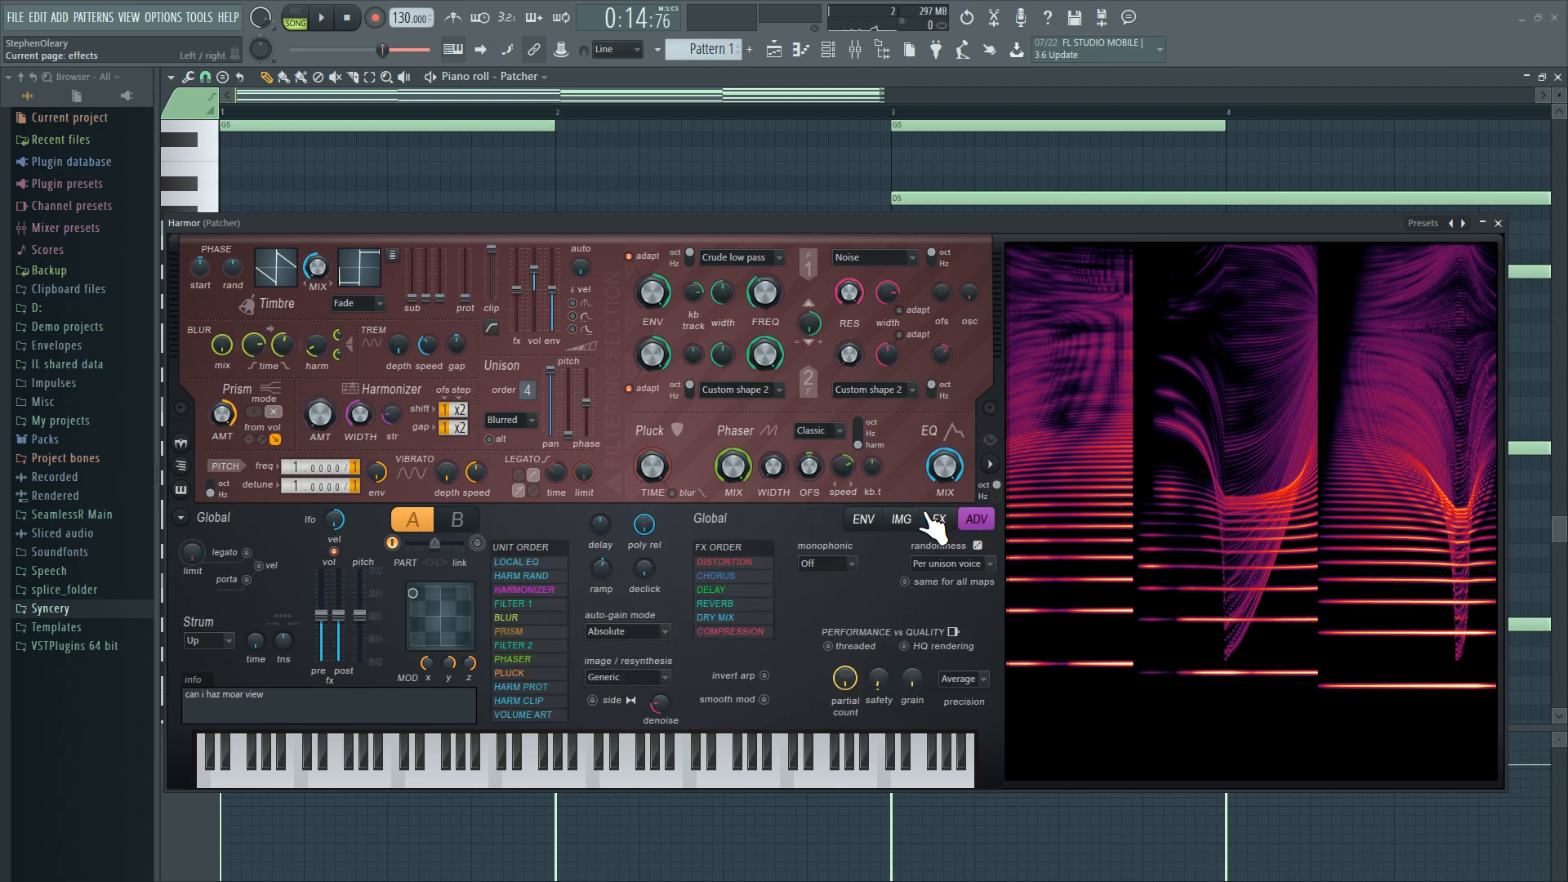
pyautogui.click(902, 519)
pyautogui.click(939, 519)
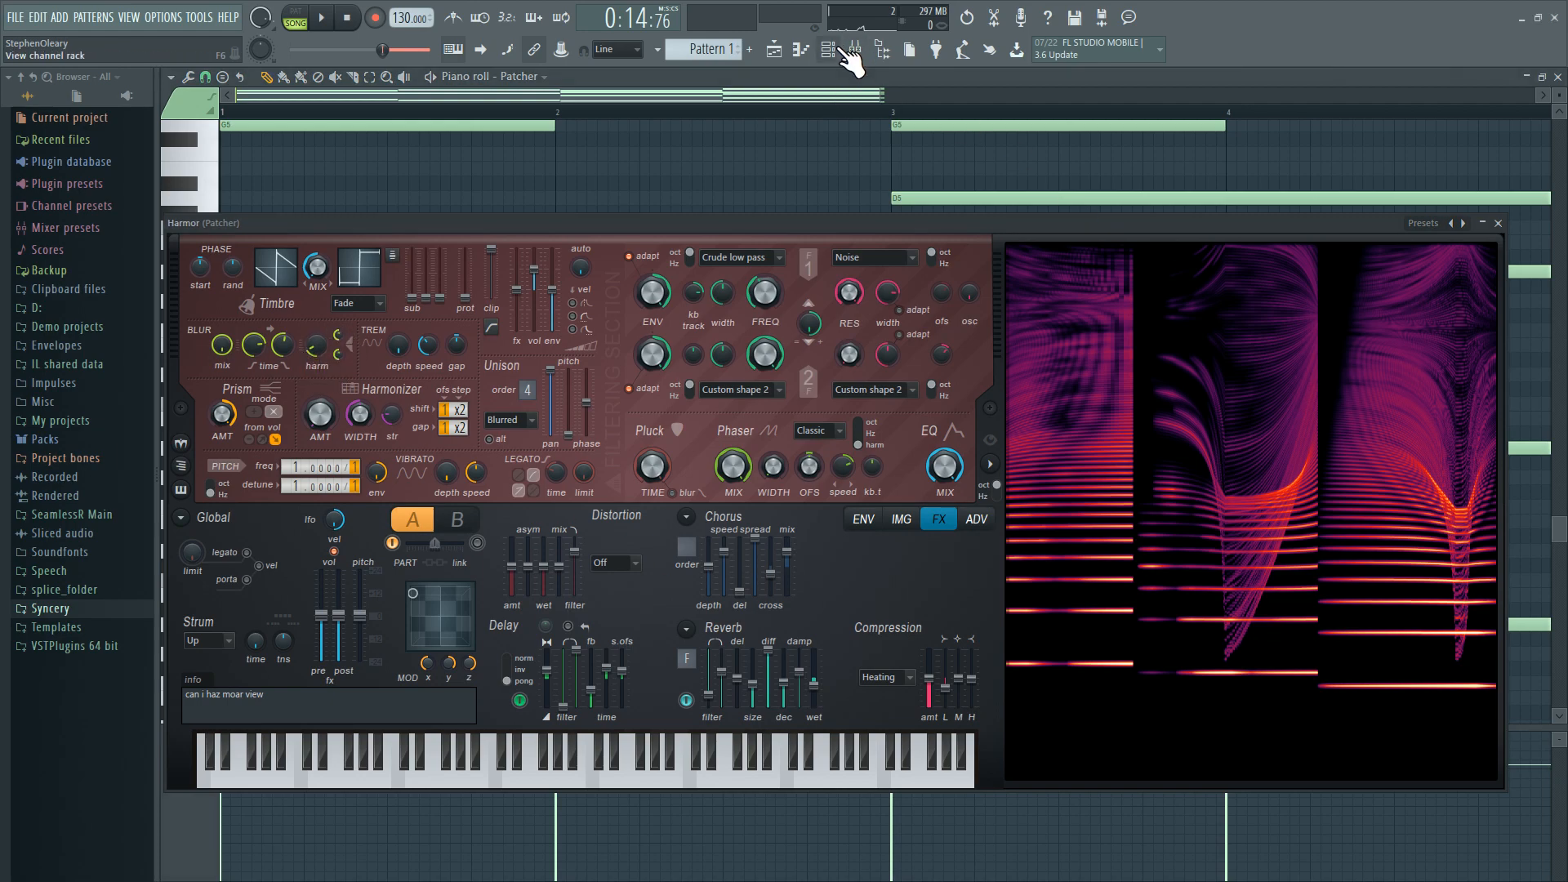
# Step: Close the Patcher Harmor, return to the playlist, and open the standalone Harmor channel
pyautogui.click(1498, 222)
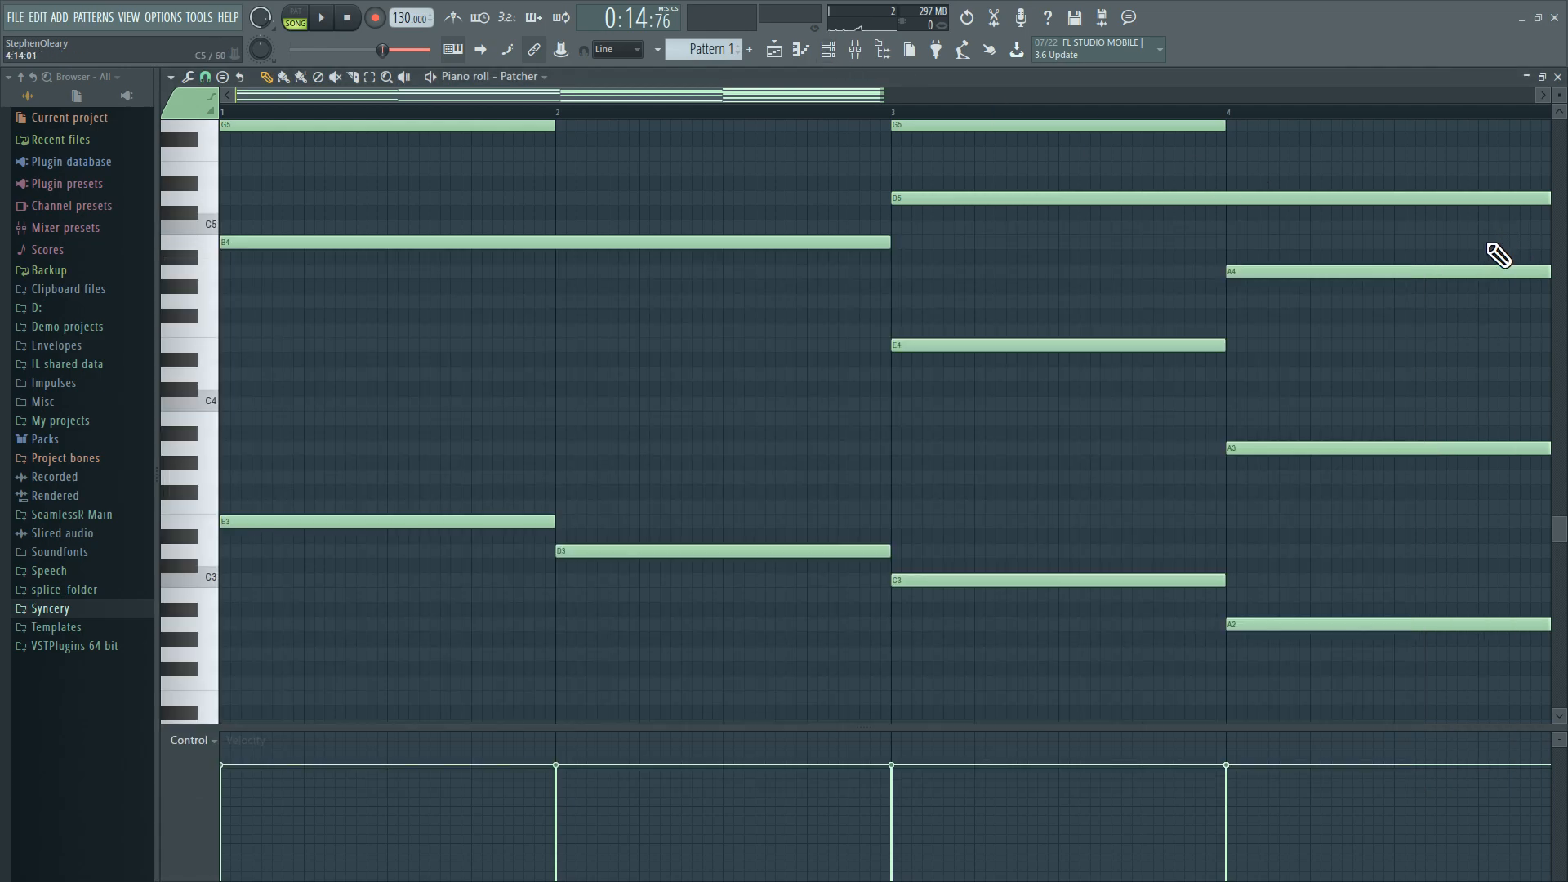
pyautogui.click(774, 50)
pyautogui.click(827, 50)
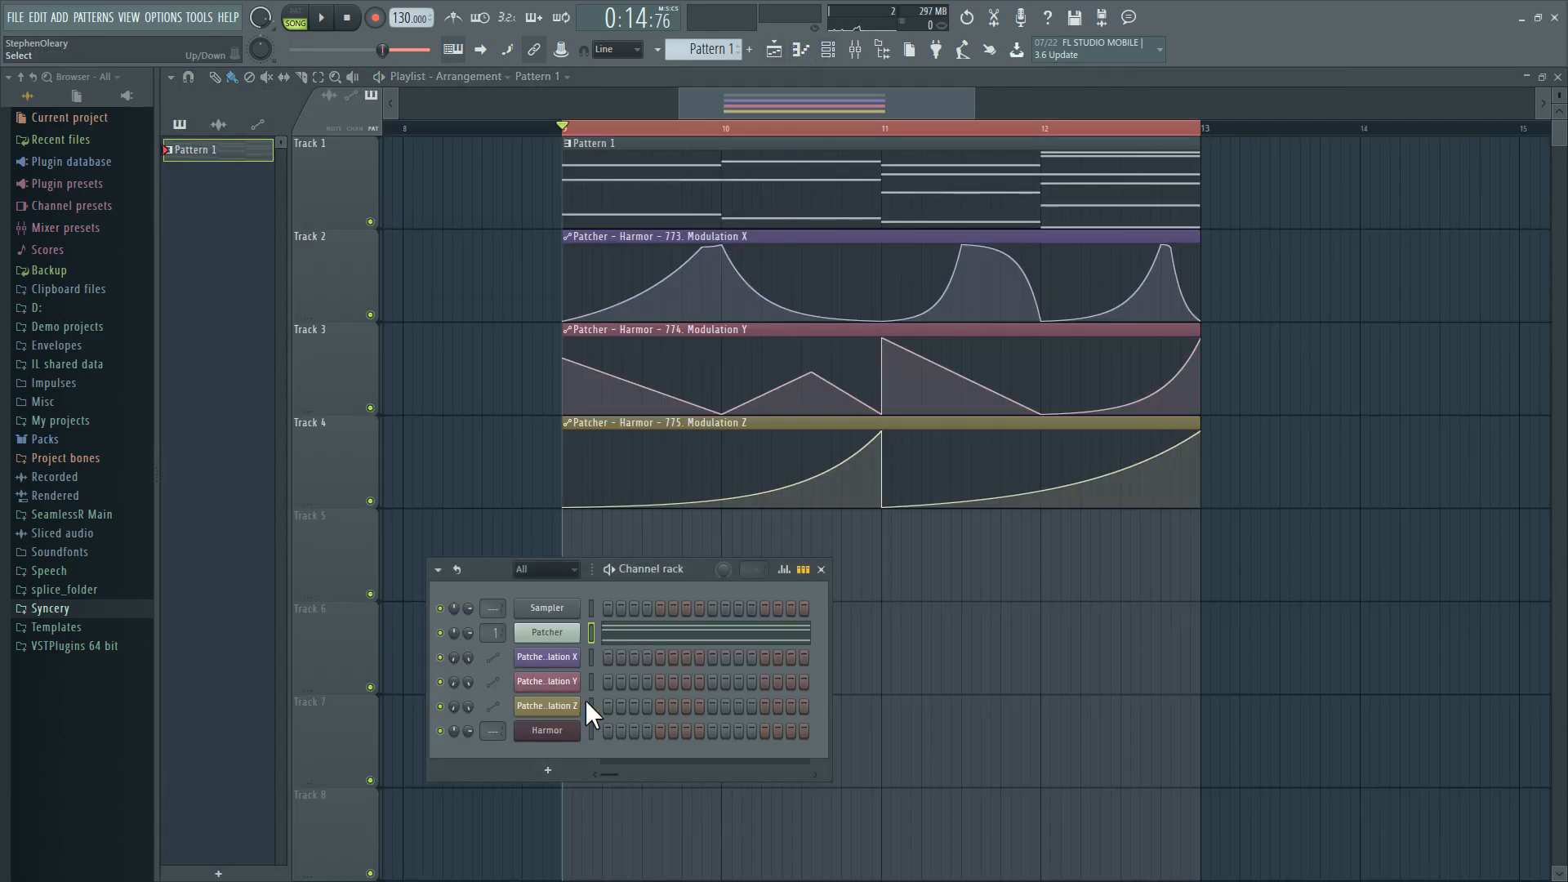
pyautogui.click(555, 733)
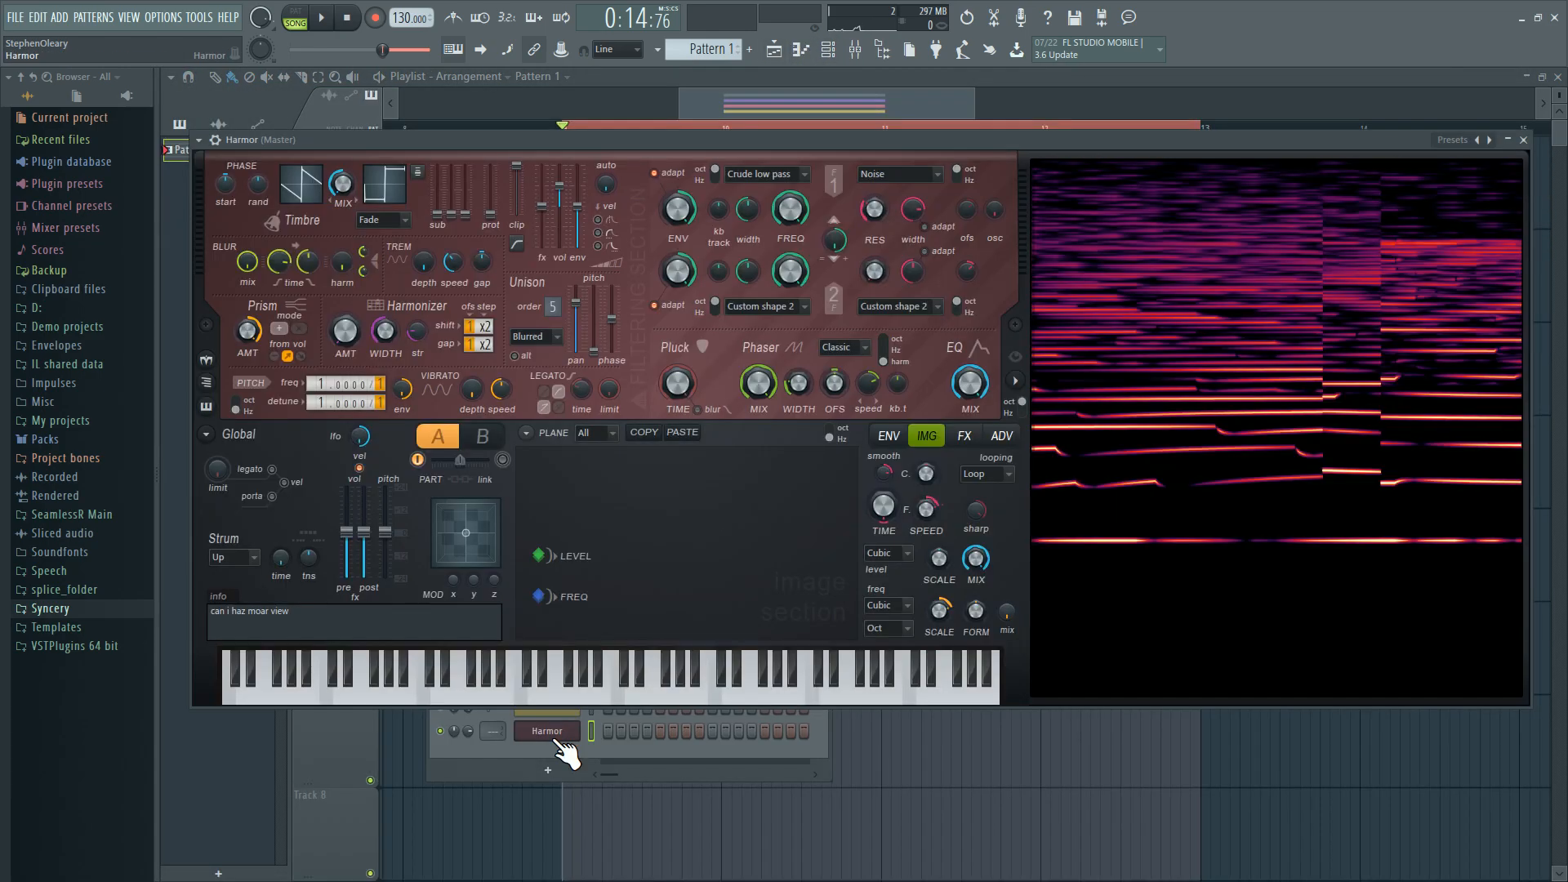
# Step: Load the Default preset and set the Filter 1 type to Custom shape 1 after trying Classic band pass and Custom shape 2
pyautogui.click(1490, 142)
pyautogui.click(1503, 370)
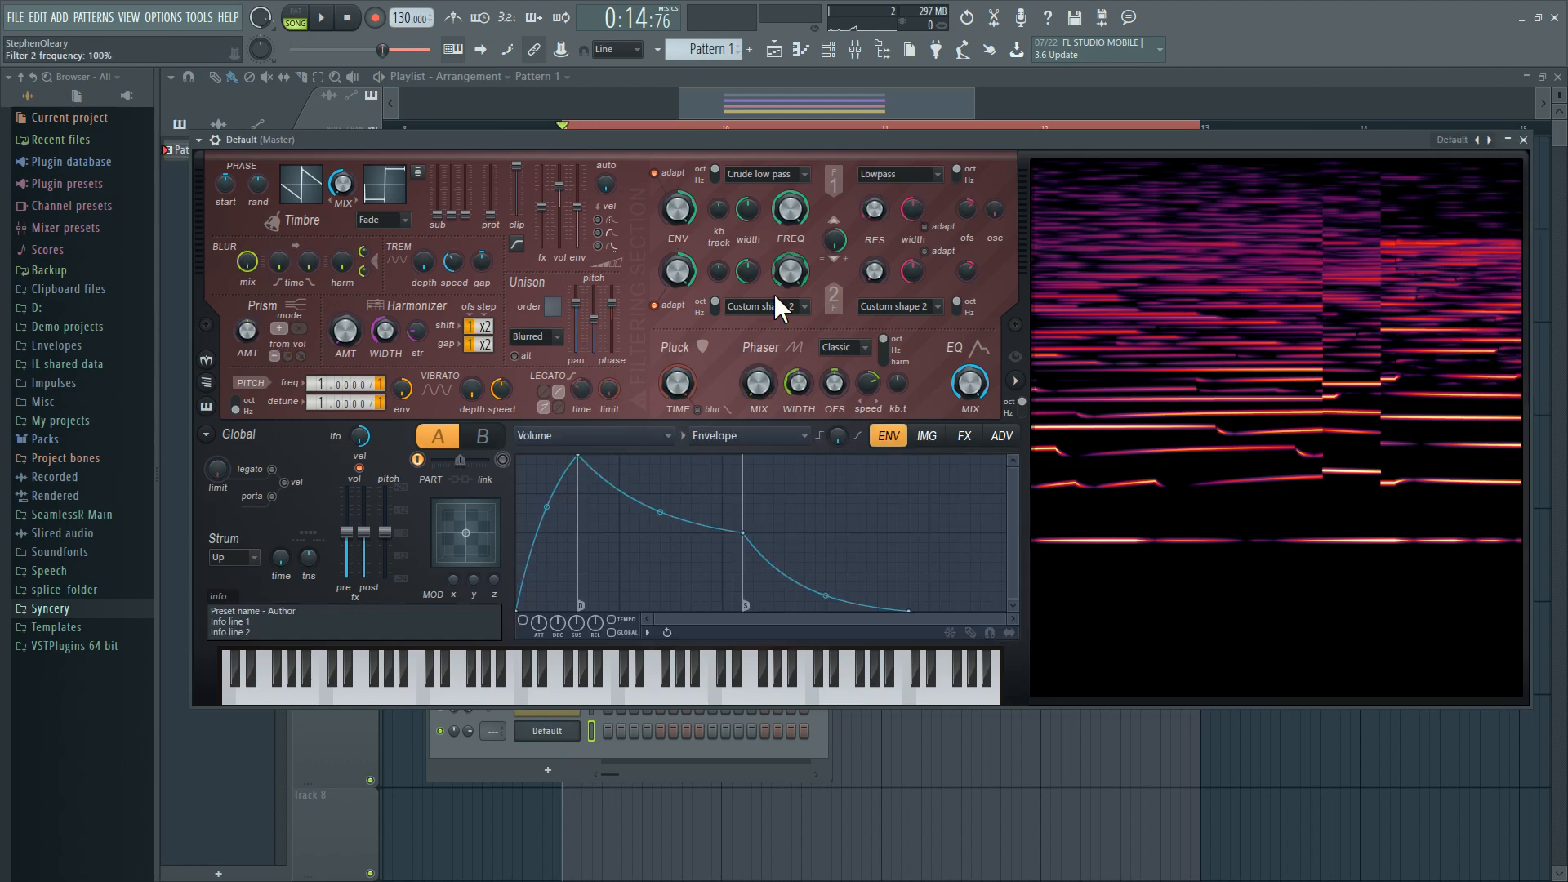
pyautogui.click(783, 174)
pyautogui.click(792, 208)
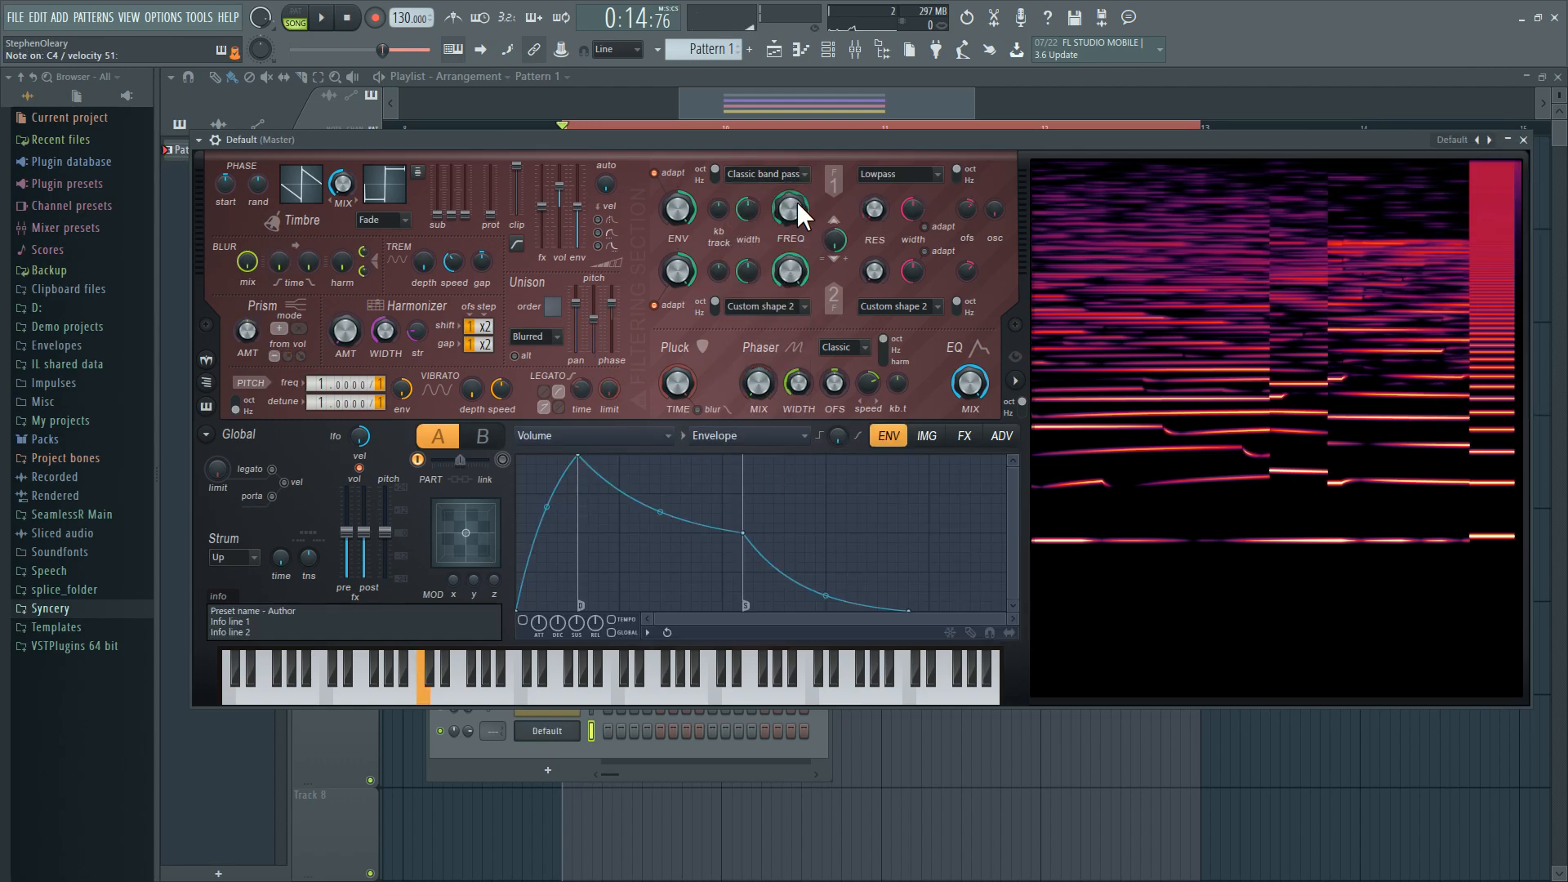
pyautogui.click(784, 174)
pyautogui.click(784, 489)
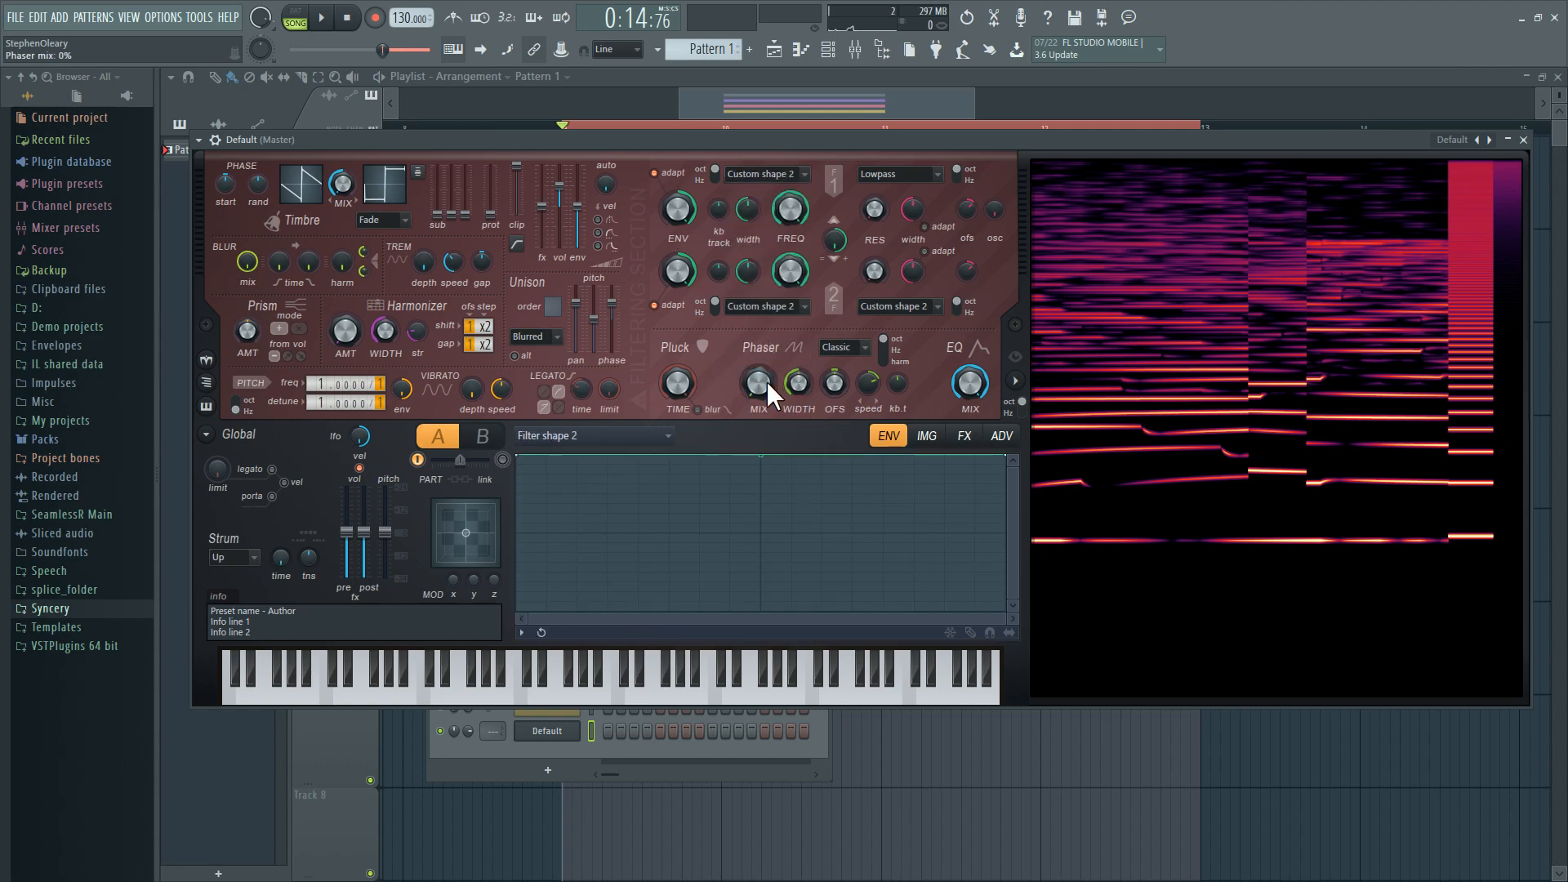
pyautogui.click(759, 174)
pyautogui.click(780, 477)
# Step: Draw a stepped Filter 1 shape of five full-height blocks separated by zero-level gaps of varying width
pyautogui.moveTo(549, 468); pyautogui.dragTo(551, 452)
pyautogui.moveTo(567, 473); pyautogui.dragTo(536, 699)
pyautogui.moveTo(621, 532); pyautogui.dragTo(604, 629)
pyautogui.moveTo(622, 572); pyautogui.dragTo(611, 649)
pyautogui.moveTo(705, 540); pyautogui.dragTo(683, 418)
pyautogui.moveTo(740, 490); pyautogui.dragTo(738, 417)
pyautogui.moveTo(794, 480); pyautogui.dragTo(651, 669)
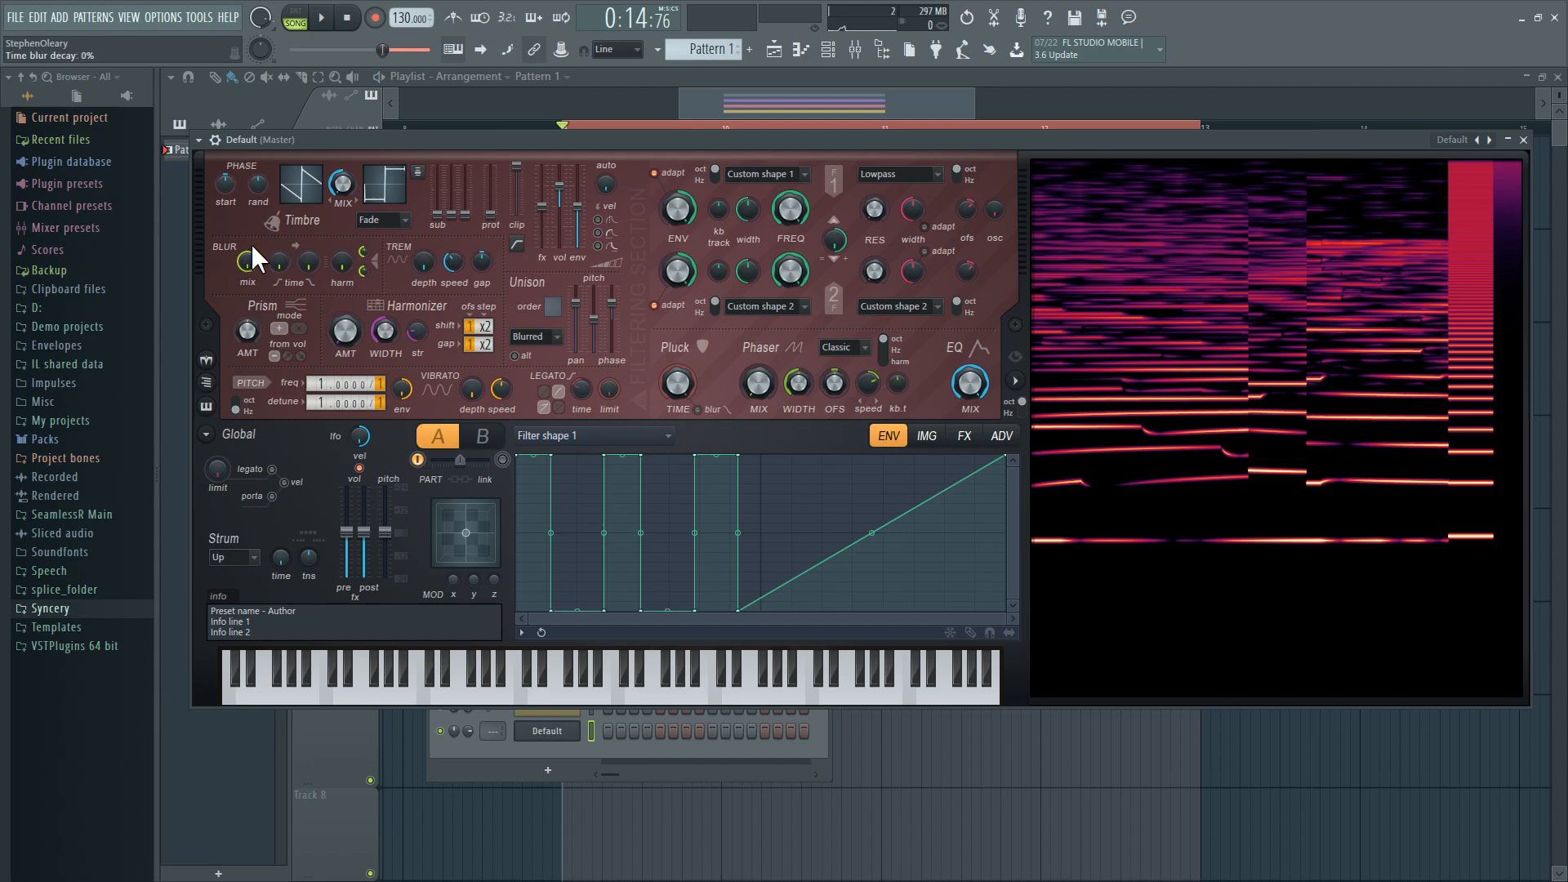
pyautogui.moveTo(820, 529); pyautogui.dragTo(806, 408)
pyautogui.moveTo(866, 483); pyautogui.dragTo(864, 448)
pyautogui.moveTo(916, 509); pyautogui.dragTo(831, 686)
pyautogui.moveTo(920, 541); pyautogui.dragTo(917, 618)
pyautogui.moveTo(947, 493); pyautogui.dragTo(939, 662)
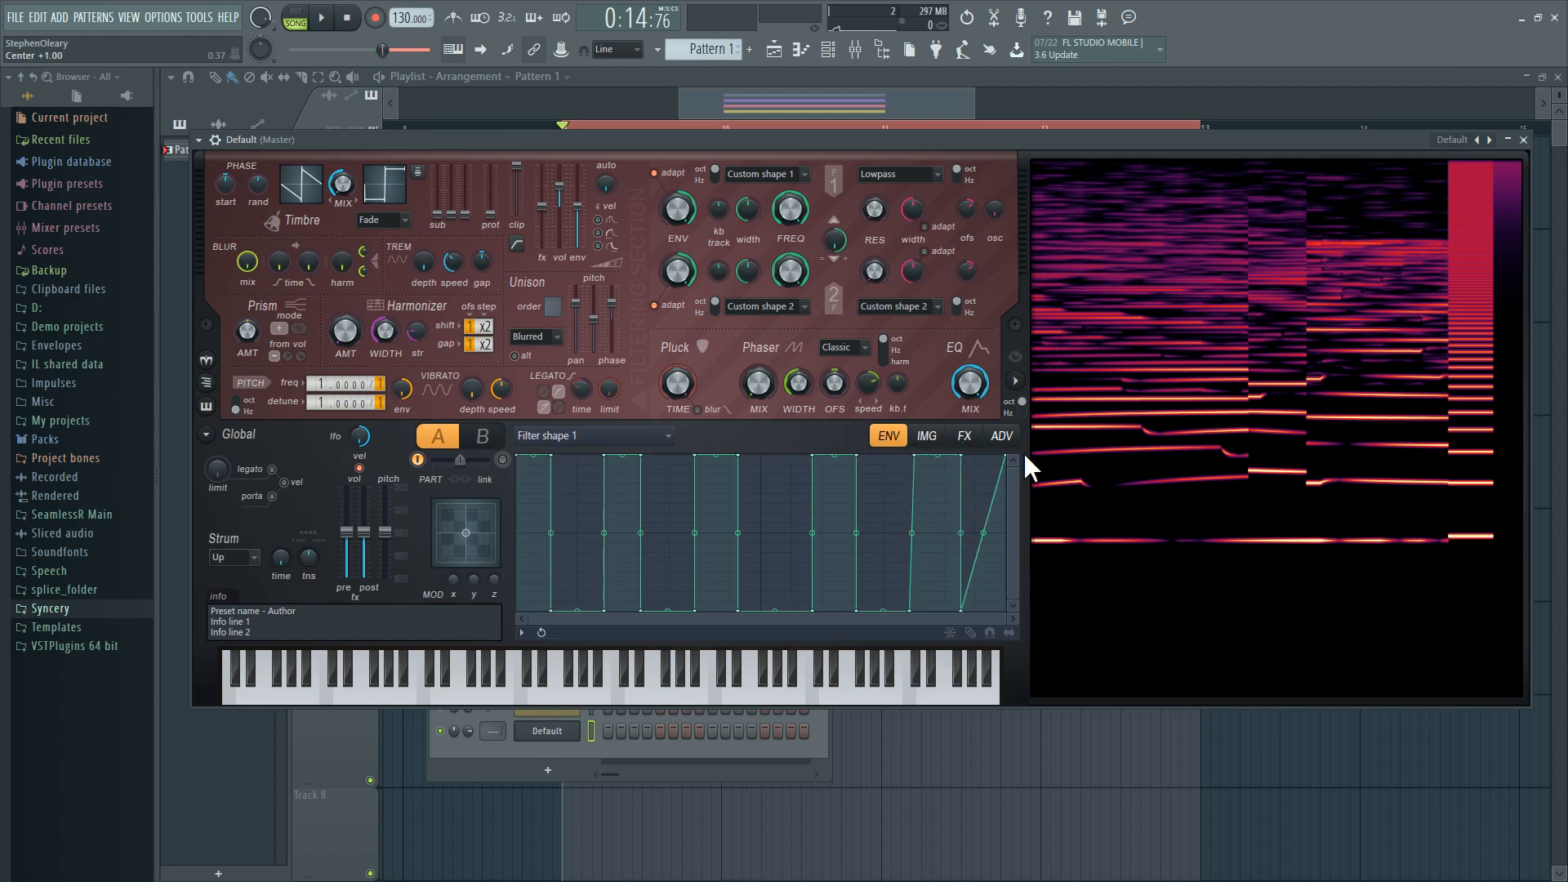
pyautogui.moveTo(1013, 462); pyautogui.dragTo(1005, 619)
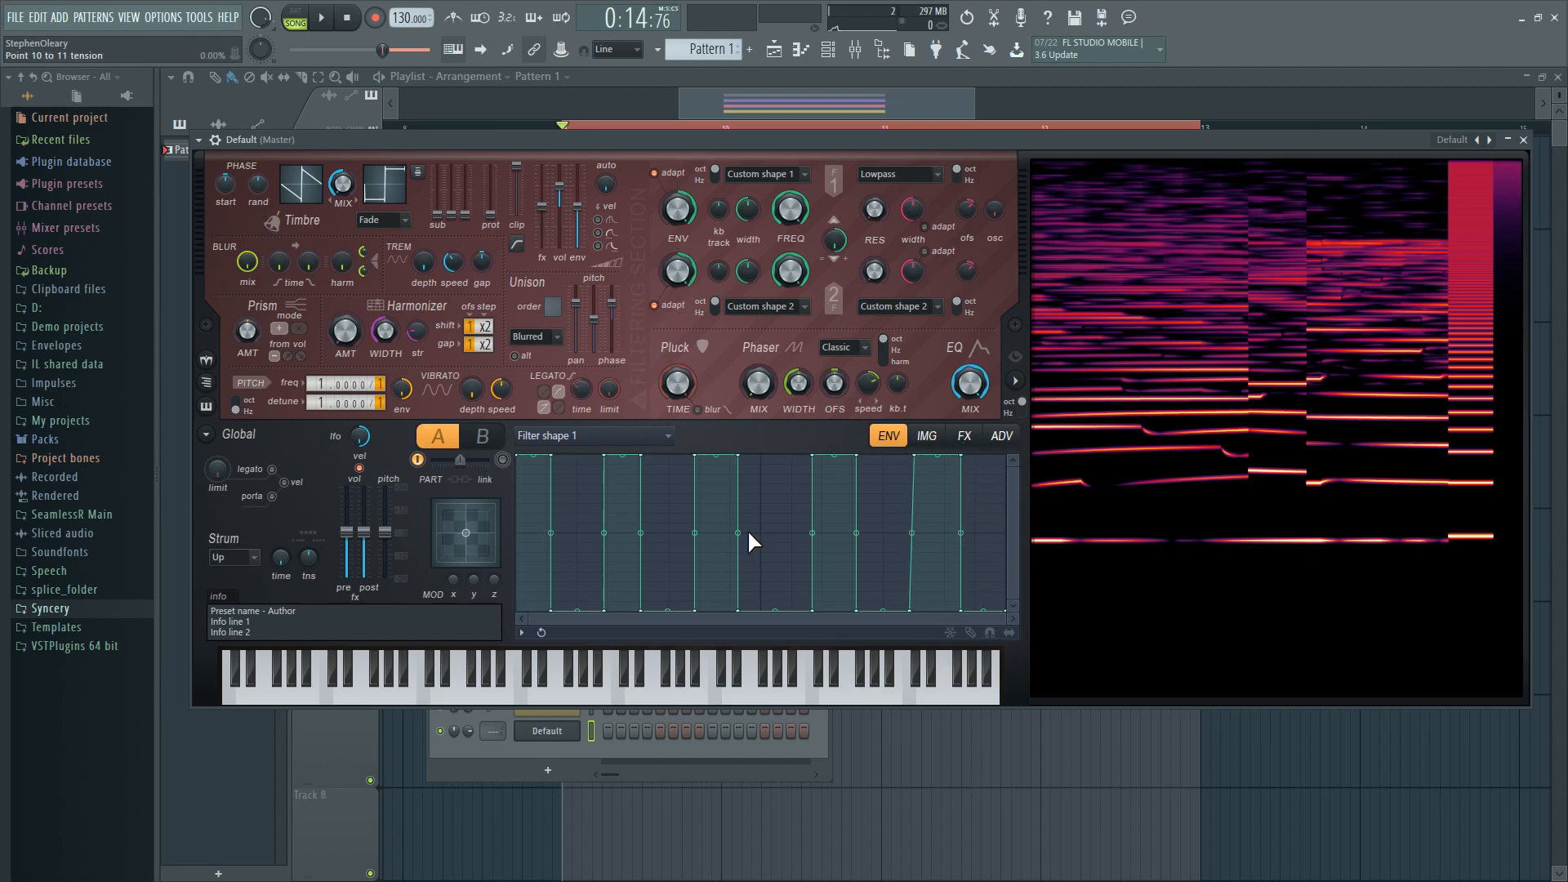
pyautogui.moveTo(739, 609); pyautogui.dragTo(705, 611)
pyautogui.moveTo(695, 610); pyautogui.dragTo(691, 611)
# Step: Raise the harmonic blur amount and audition different harmonic blur top tension settings
pyautogui.moveTo(341, 261); pyautogui.dragTo(342, 242)
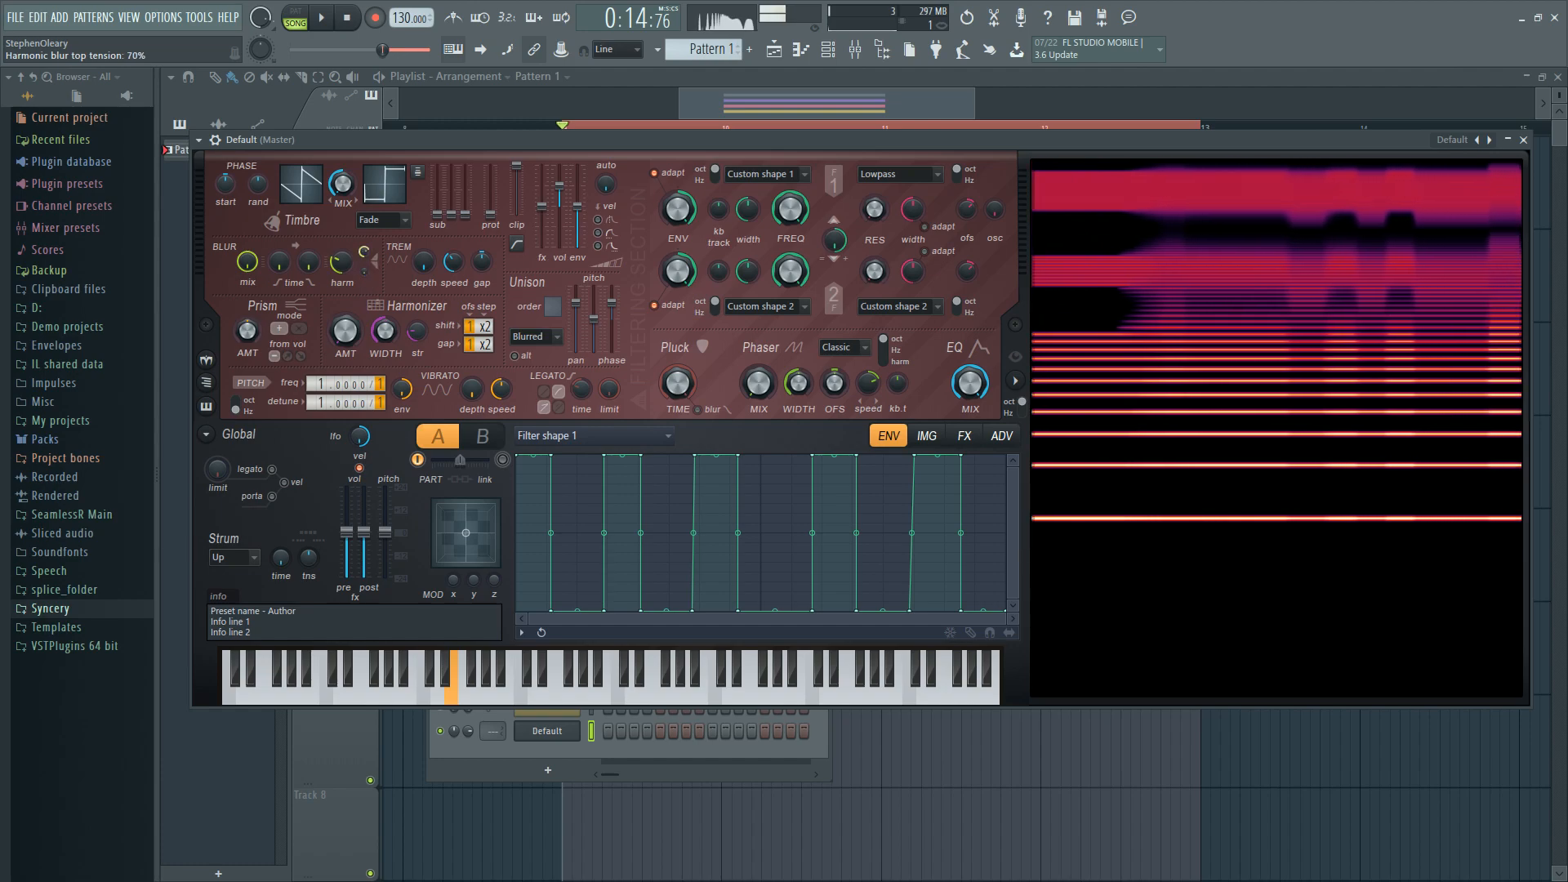
pyautogui.moveTo(364, 252); pyautogui.dragTo(365, 229)
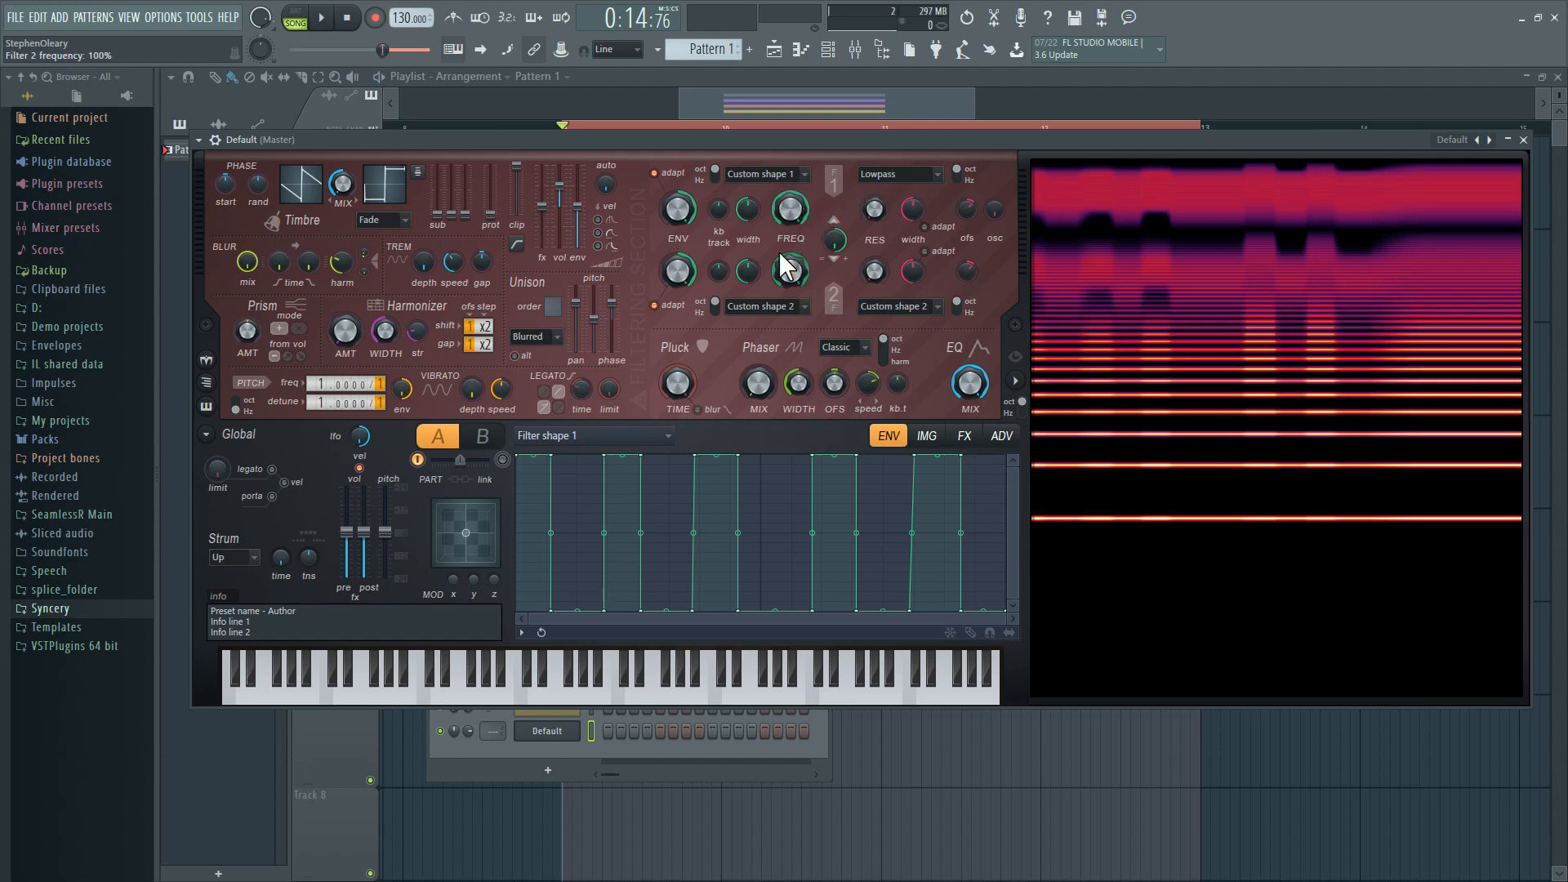
# Step: Reload the Default preset and set the Filter 1 resonance type to Noise
pyautogui.click(1462, 139)
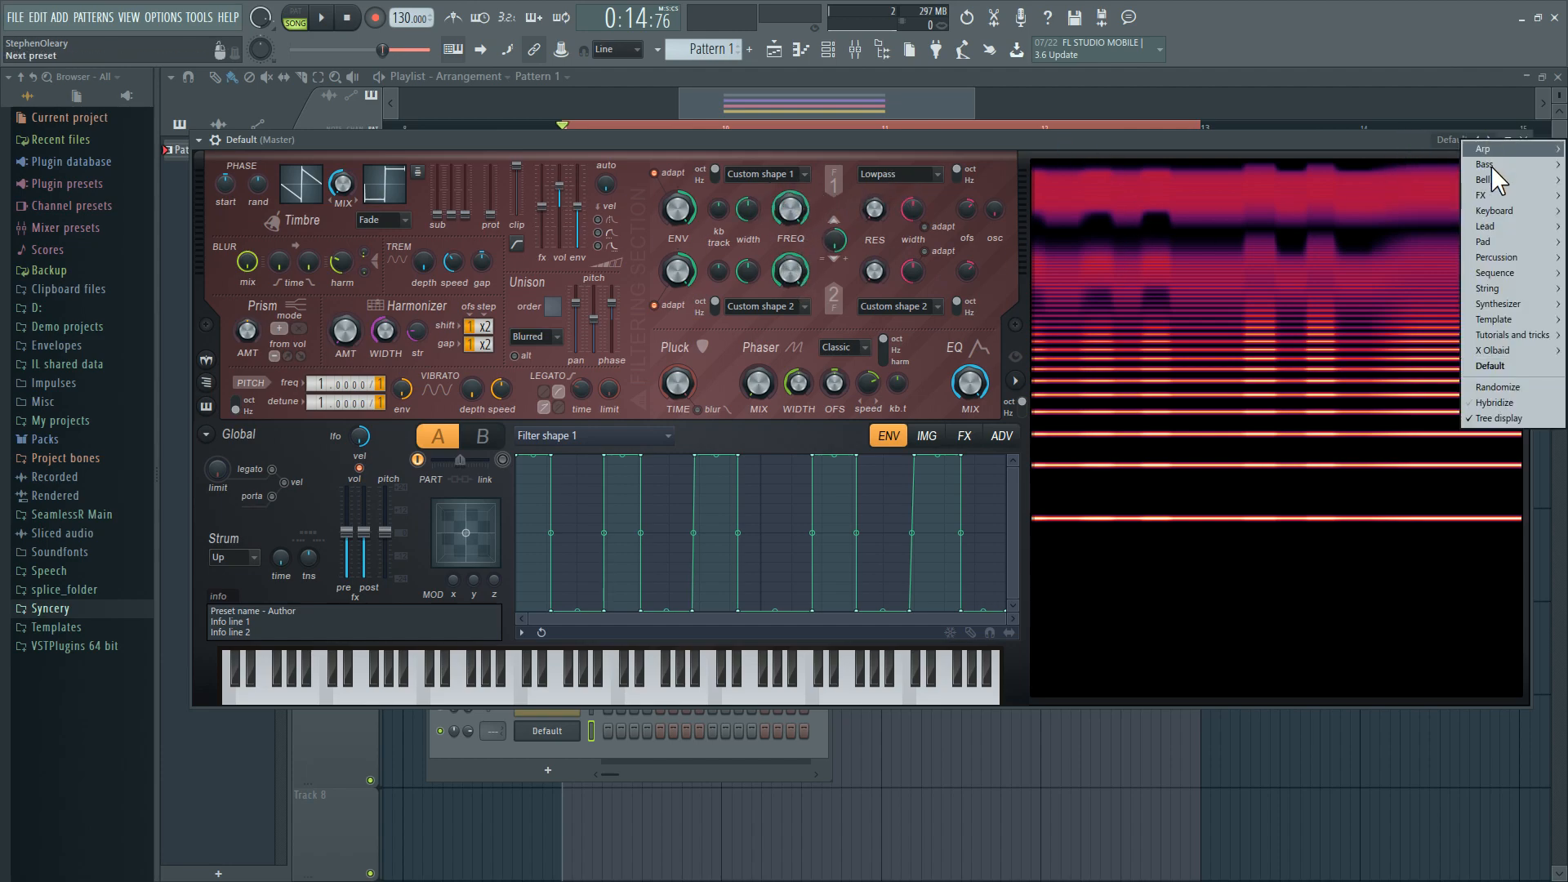
pyautogui.click(1495, 372)
pyautogui.click(898, 174)
pyautogui.click(889, 366)
pyautogui.click(898, 175)
pyautogui.click(895, 331)
# Step: Raise the Filter 1 noise amount to about 64% and increase the harmonic blur while auditioning the sound
pyautogui.moveTo(873, 211); pyautogui.dragTo(874, 188)
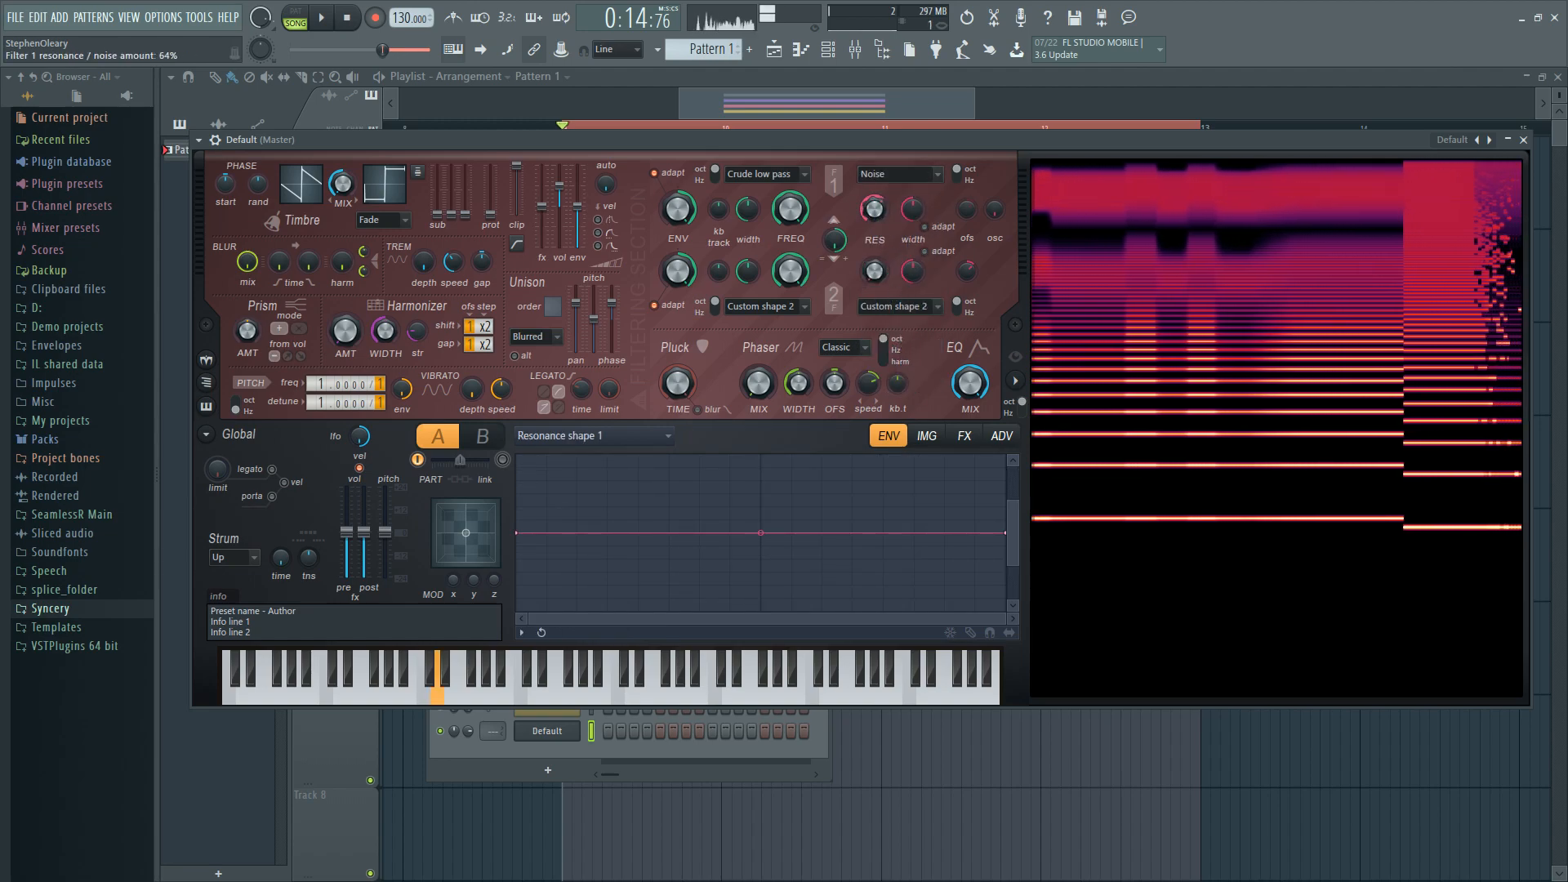
pyautogui.moveTo(341, 261); pyautogui.dragTo(341, 239)
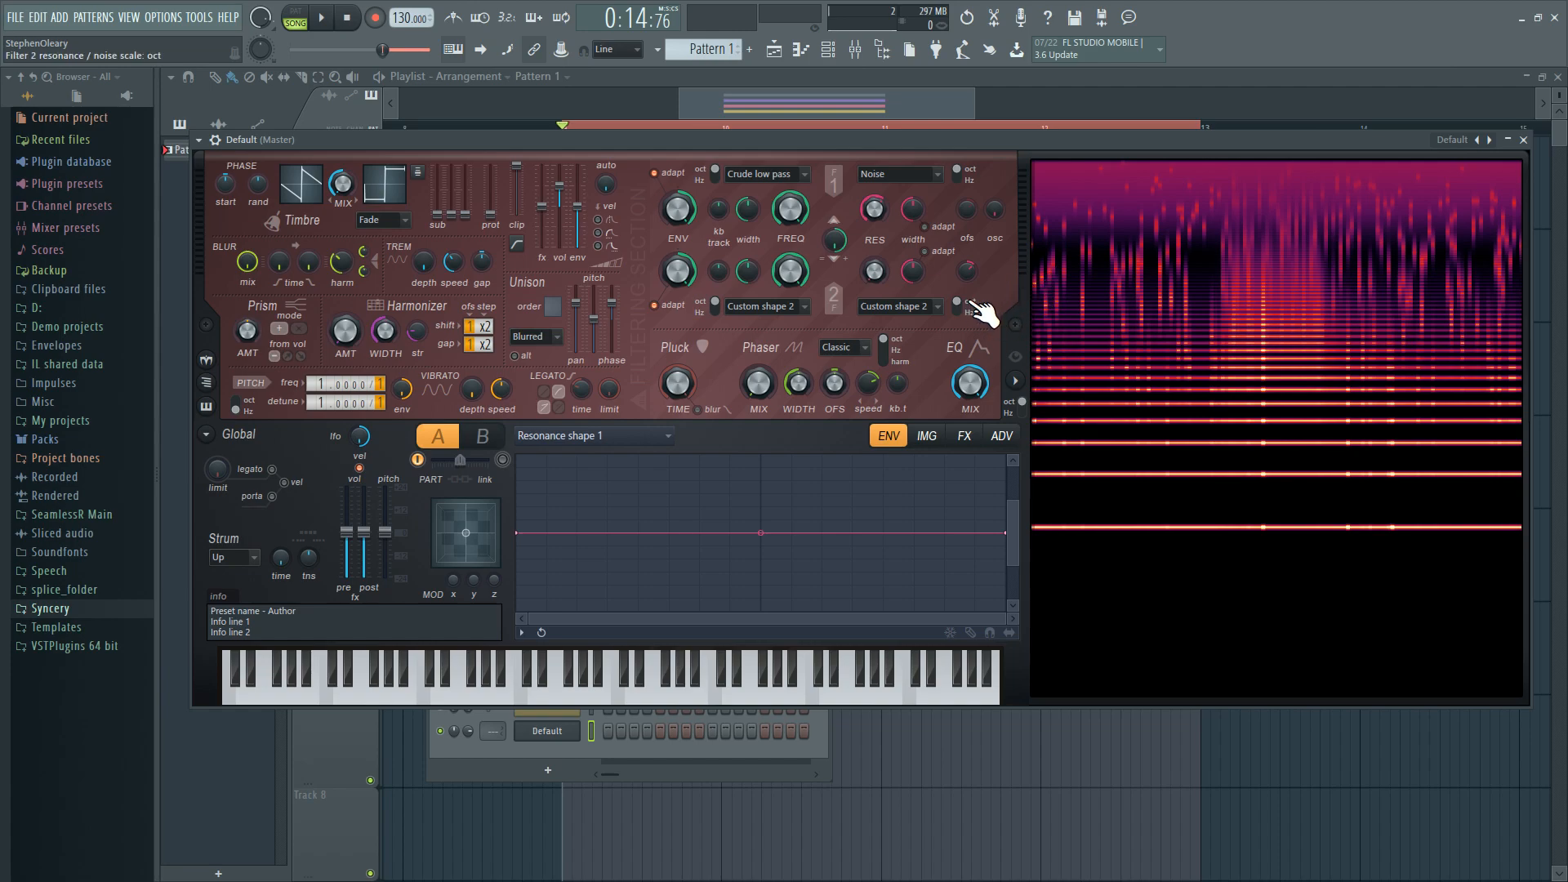
# Step: Close the standalone Harmor and reopen the Harmor inside Patcher, placing its window over the playlist
pyautogui.click(1524, 140)
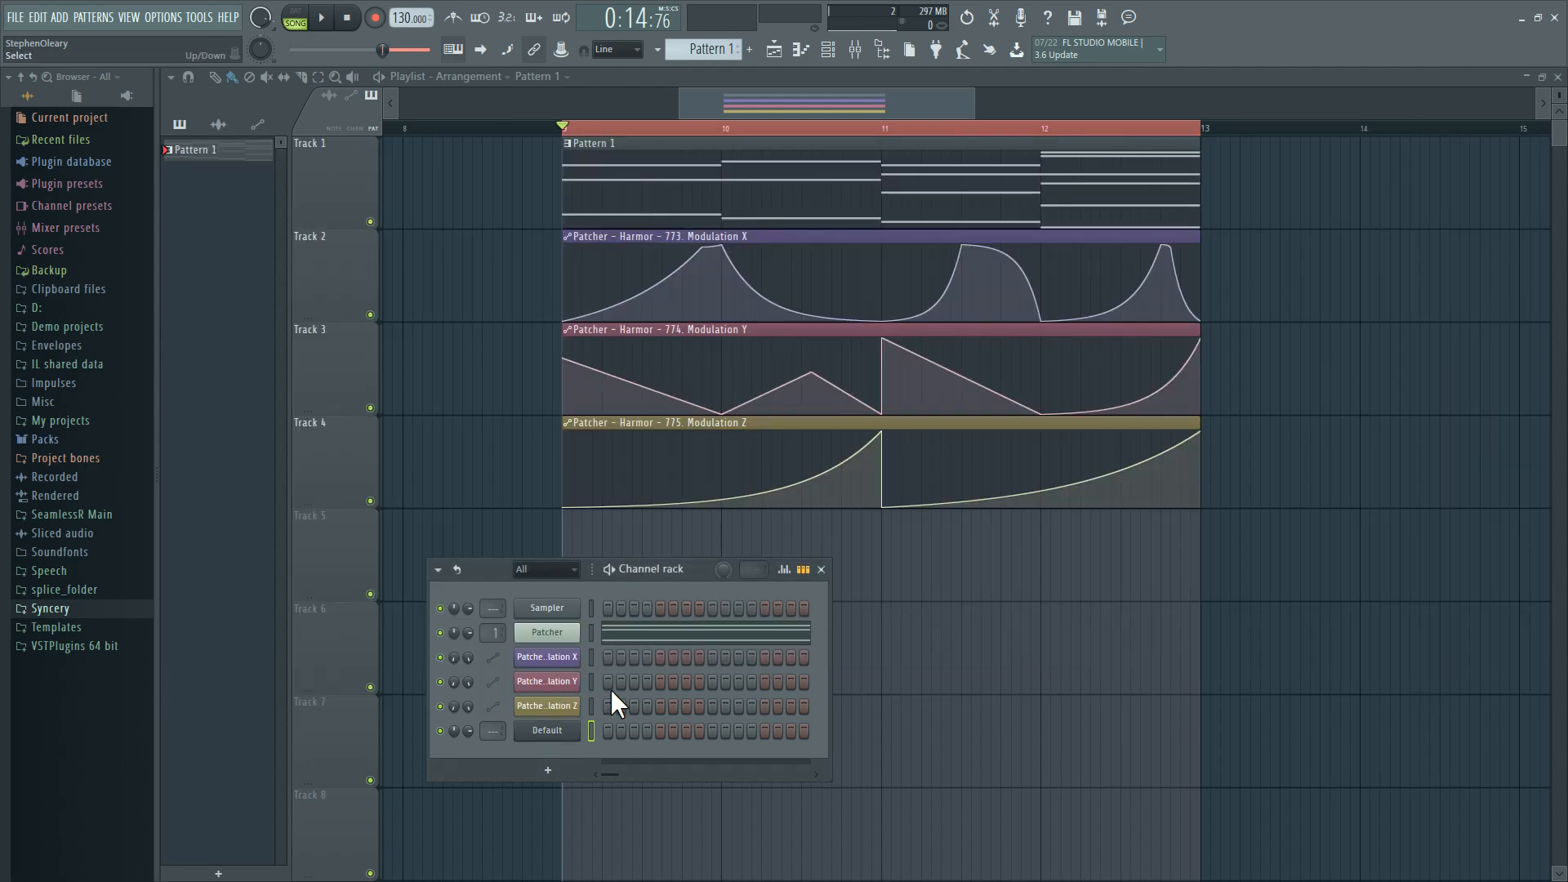
pyautogui.click(547, 633)
pyautogui.doubleClick(1249, 523)
pyautogui.moveTo(769, 232); pyautogui.dragTo(791, 198)
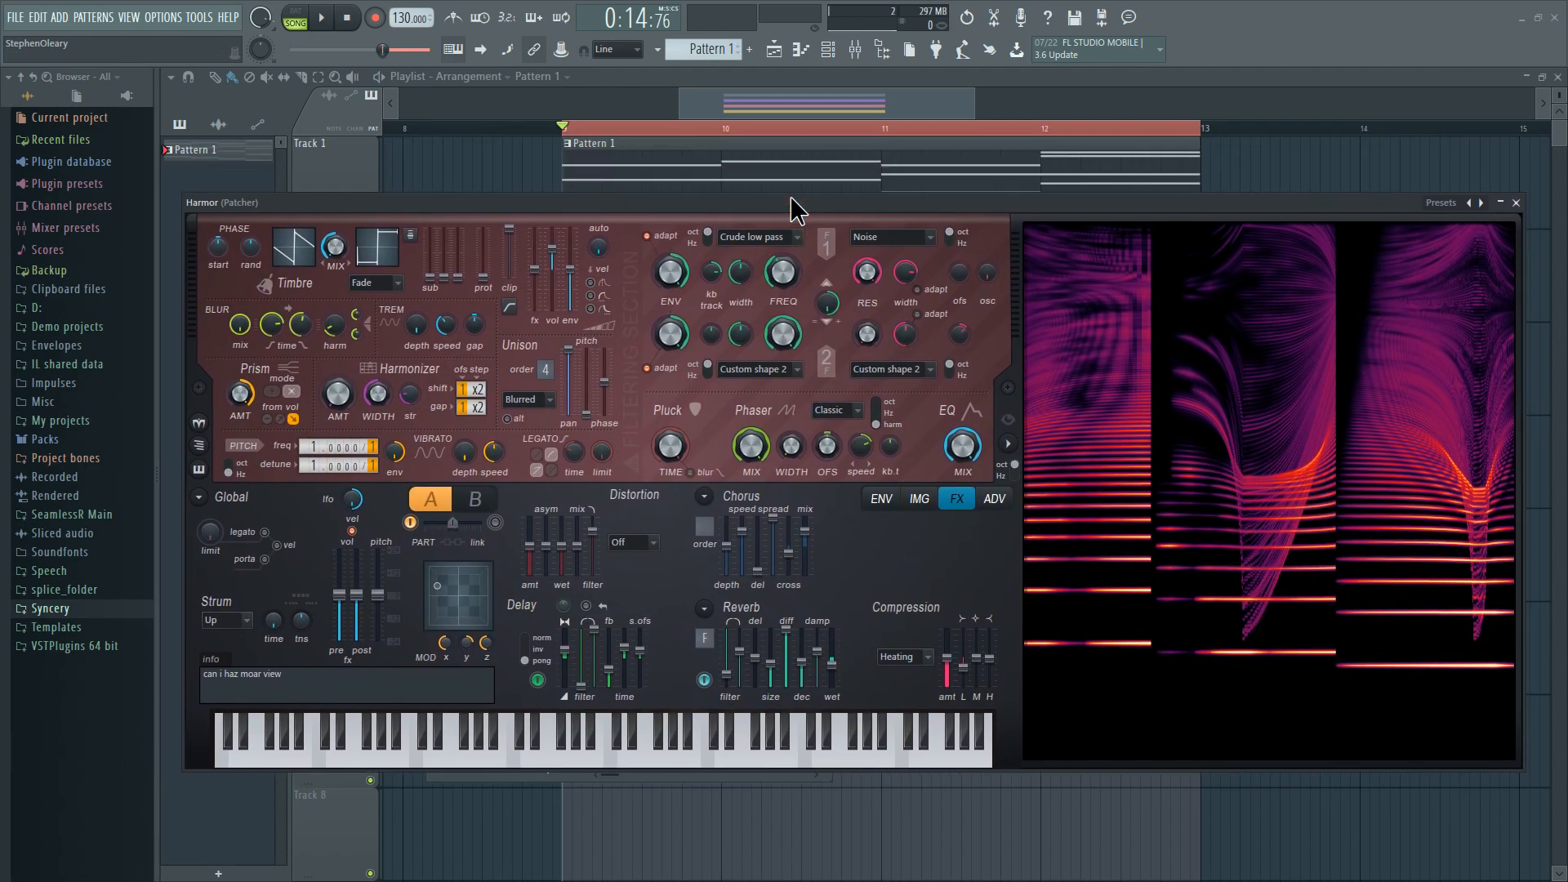